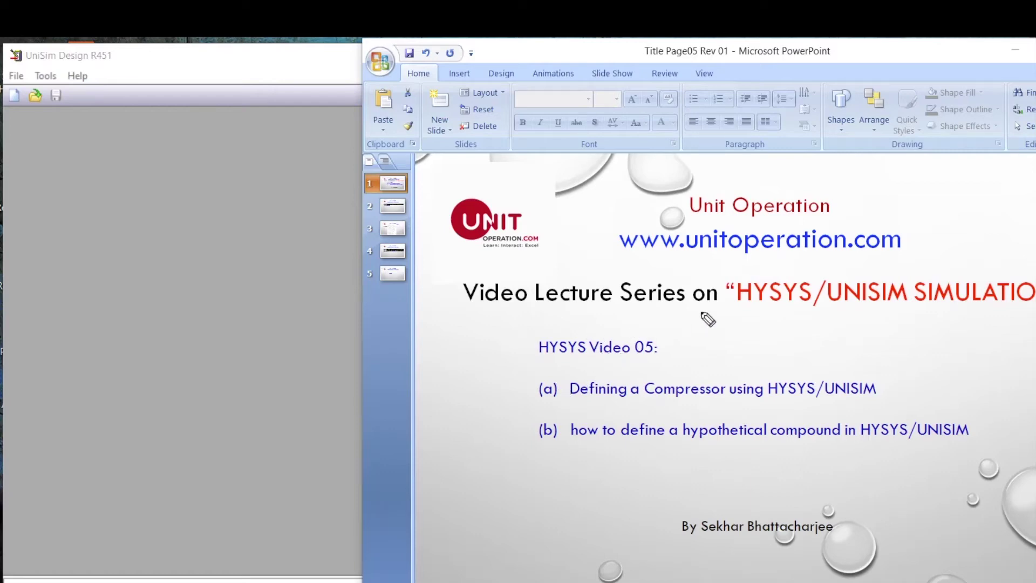
Underline the video number, "Compressor", "hypothetical compound" and "HYSYS" on the title slide with the annotation pen, adding an arrow above "Compressor".
{"action": "left_click_drag", "start_coordinate": [629, 365], "coordinate": [652, 367]}
{"action": "left_click_drag", "start_coordinate": [646, 406], "coordinate": [699, 406]}
{"action": "left_click_drag", "start_coordinate": [684, 353], "coordinate": [689, 382]}
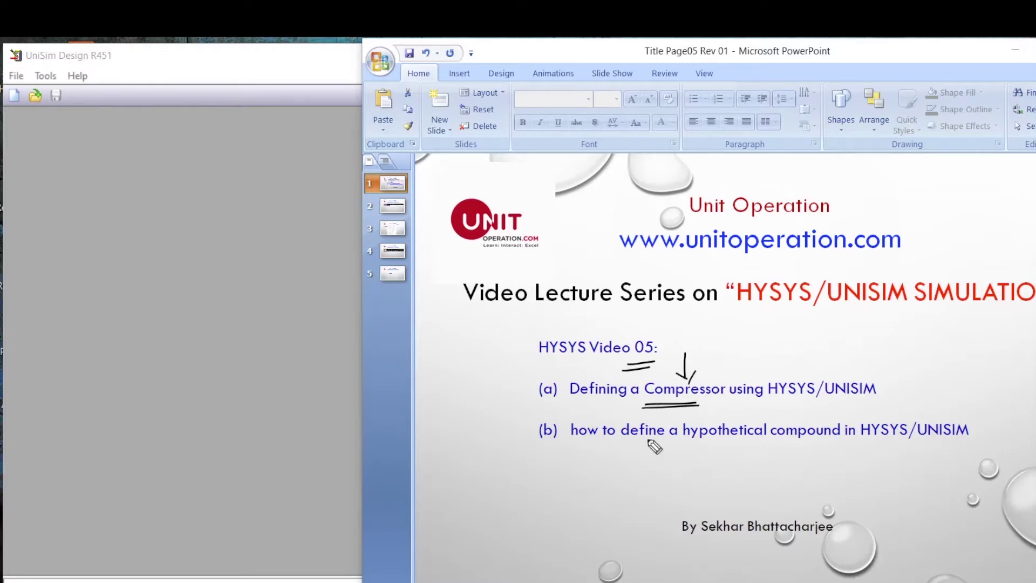
{"action": "left_click_drag", "start_coordinate": [683, 445], "coordinate": [892, 445]}
{"action": "left_click_drag", "start_coordinate": [860, 449], "coordinate": [888, 450]}
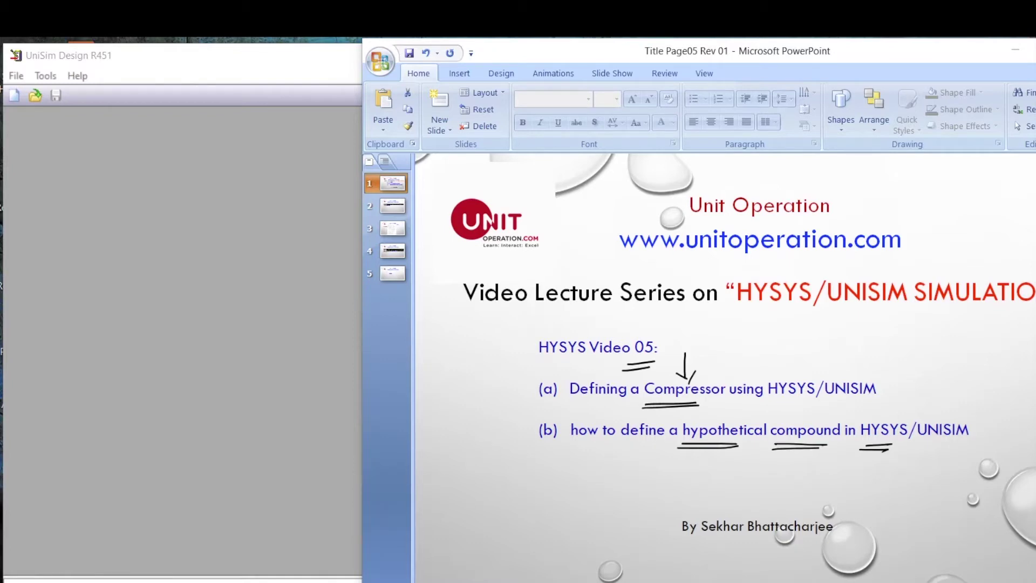
Show slide 2 without the old ink and mark "reversible", 100 kPa, 300 K and 900 kPa in Problem 1.
{"action": "left_click", "coordinate": [392, 209]}
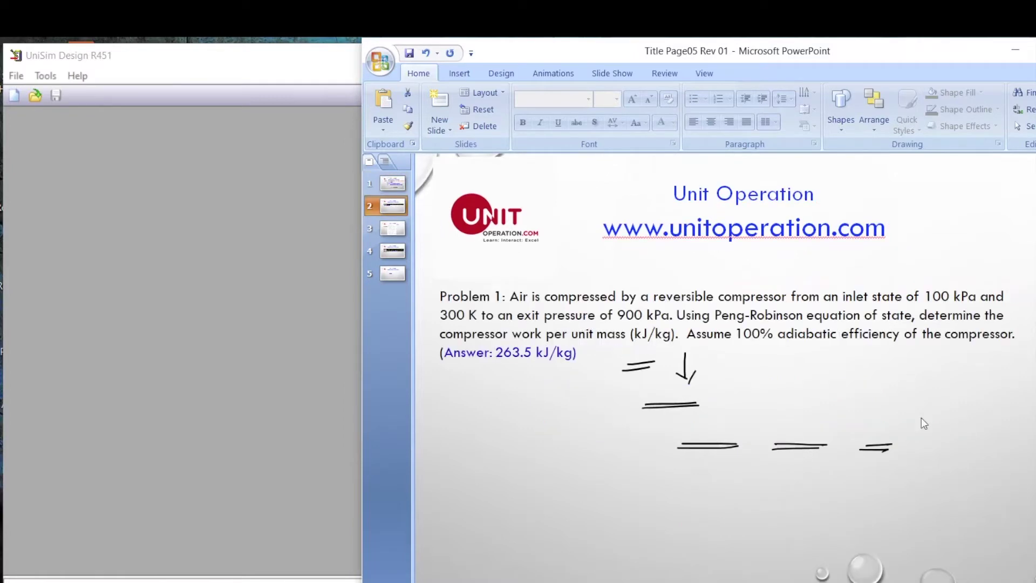
{"action": "key", "text": "Escape"}
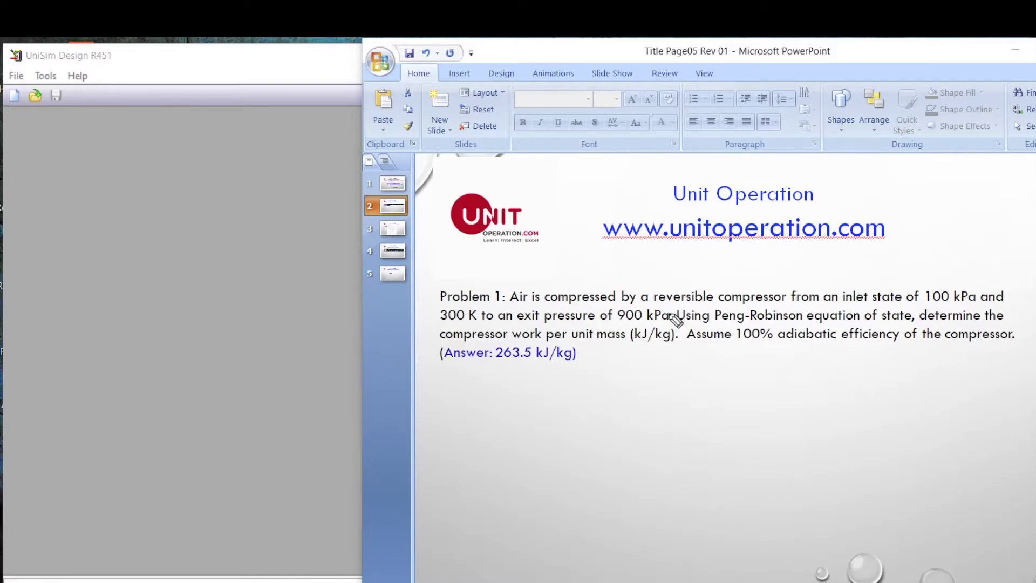
{"action": "left_click_drag", "start_coordinate": [682, 283], "coordinate": [713, 265]}
{"action": "left_click_drag", "start_coordinate": [943, 282], "coordinate": [979, 268]}
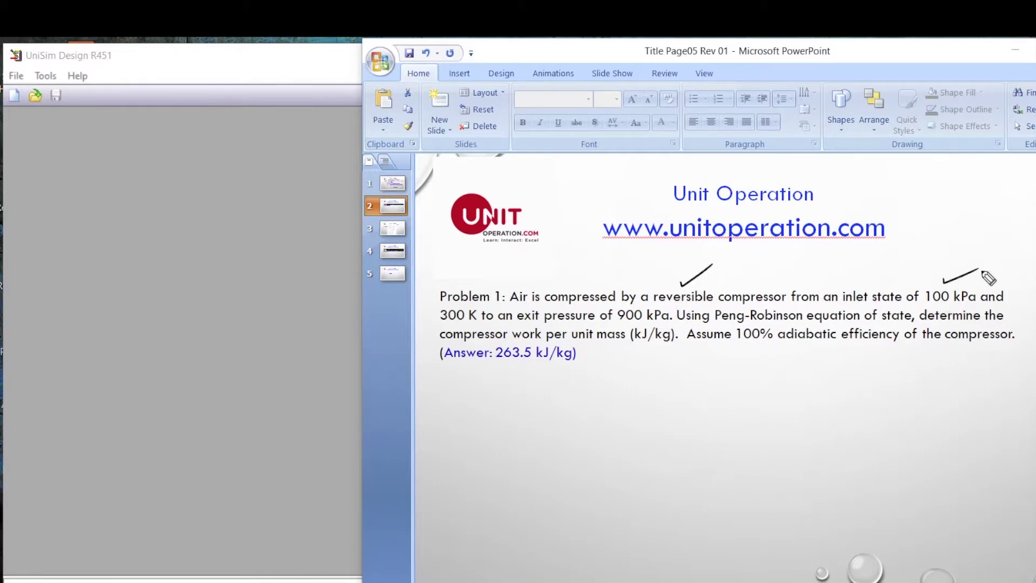
{"action": "left_click_drag", "start_coordinate": [430, 314], "coordinate": [446, 305]}
{"action": "left_click_drag", "start_coordinate": [617, 323], "coordinate": [642, 323]}
{"action": "mouse_move", "coordinate": [615, 327]}
{"action": "left_mouse_down"}
{"action": "mouse_move", "coordinate": [647, 328]}
{"action": "mouse_move", "coordinate": [681, 297]}
{"action": "left_mouse_up"}
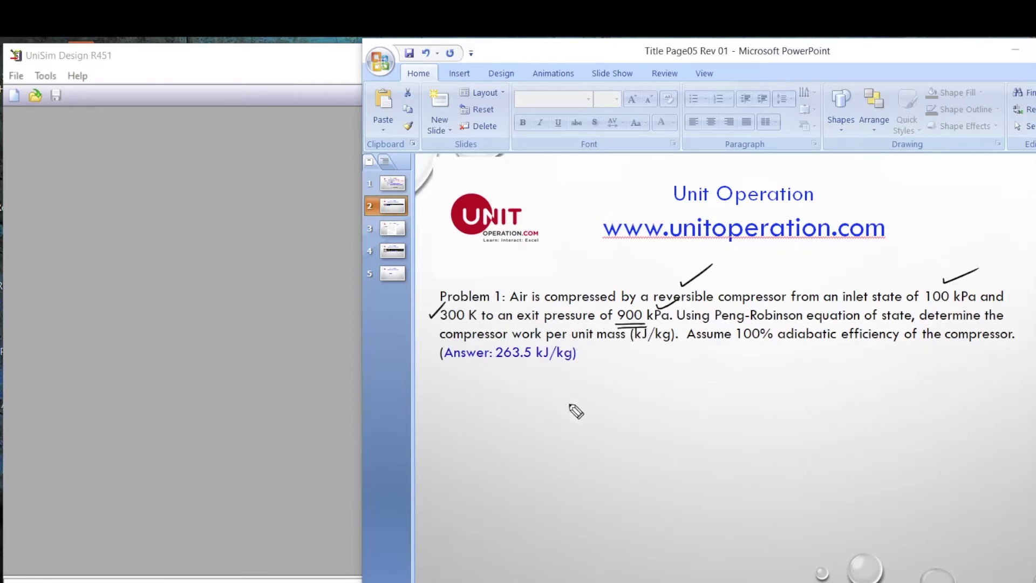
Sketch a compressor below the Problem 1 text with an inlet arrow labelled 100kPa and 300K.
{"action": "left_click_drag", "start_coordinate": [617, 395], "coordinate": [617, 457]}
{"action": "left_click_drag", "start_coordinate": [617, 395], "coordinate": [689, 417]}
{"action": "left_click_drag", "start_coordinate": [616, 459], "coordinate": [682, 442]}
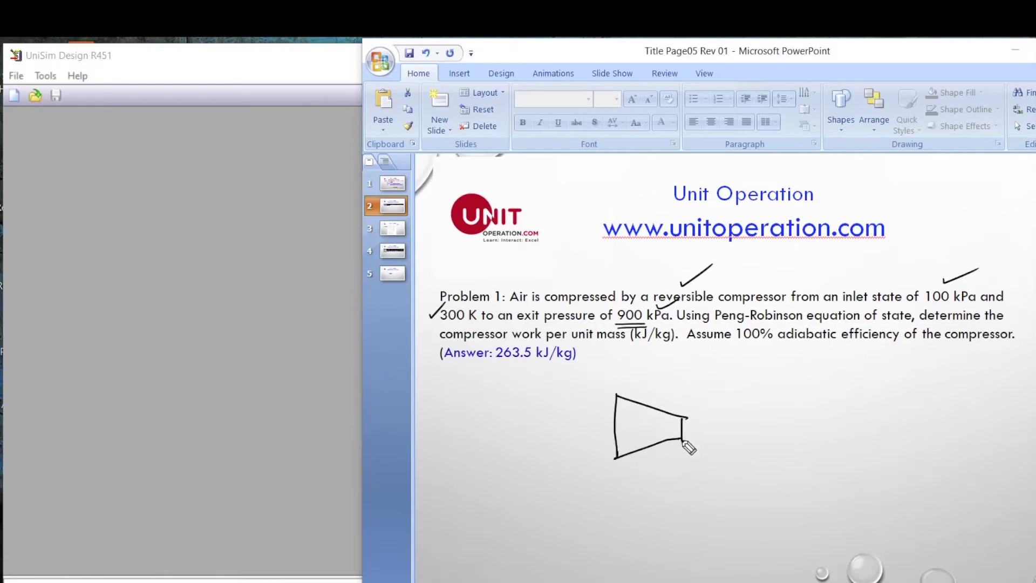
{"action": "mouse_move", "coordinate": [538, 432]}
{"action": "left_mouse_down"}
{"action": "mouse_move", "coordinate": [620, 429]}
{"action": "mouse_move", "coordinate": [600, 439]}
{"action": "left_mouse_up"}
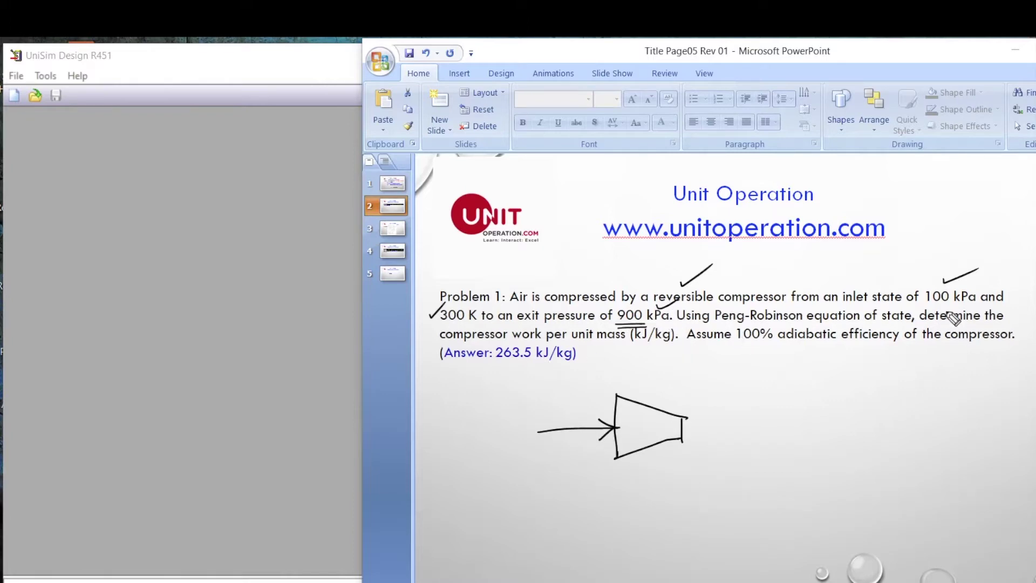
{"action": "mouse_move", "coordinate": [509, 398]}
{"action": "left_mouse_down"}
{"action": "mouse_move", "coordinate": [566, 414]}
{"action": "mouse_move", "coordinate": [602, 401]}
{"action": "left_mouse_up"}
{"action": "mouse_move", "coordinate": [516, 440]}
{"action": "left_mouse_down"}
{"action": "mouse_move", "coordinate": [517, 457]}
{"action": "mouse_move", "coordinate": [540, 453]}
{"action": "left_mouse_up"}
{"action": "mouse_move", "coordinate": [553, 445]}
{"action": "left_mouse_down"}
{"action": "mouse_move", "coordinate": [564, 455]}
{"action": "mouse_move", "coordinate": [559, 443]}
{"action": "left_mouse_up"}
{"action": "mouse_move", "coordinate": [565, 439]}
{"action": "left_mouse_down"}
{"action": "mouse_move", "coordinate": [564, 457]}
{"action": "mouse_move", "coordinate": [583, 455]}
{"action": "left_mouse_up"}
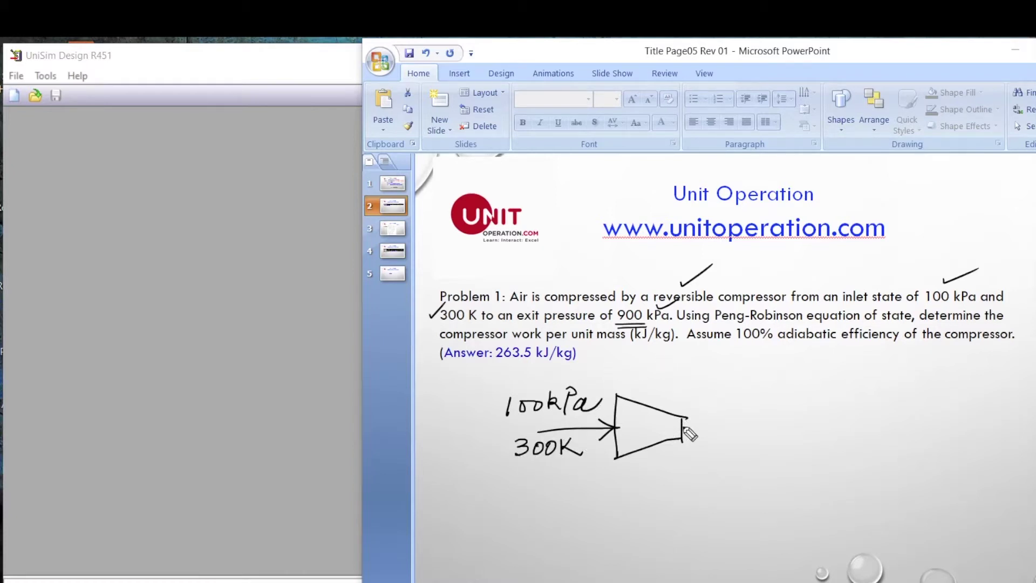
Draw an outlet arrow from the sketched compressor and label it 900kPa.
{"action": "left_click_drag", "start_coordinate": [683, 429], "coordinate": [766, 426]}
{"action": "mouse_move", "coordinate": [752, 420]}
{"action": "left_mouse_down"}
{"action": "mouse_move", "coordinate": [767, 426]}
{"action": "mouse_move", "coordinate": [754, 438]}
{"action": "mouse_move", "coordinate": [801, 441]}
{"action": "mouse_move", "coordinate": [822, 421]}
{"action": "left_mouse_up"}
{"action": "left_click_drag", "start_coordinate": [842, 420], "coordinate": [858, 435]}
{"action": "mouse_move", "coordinate": [869, 421]}
{"action": "left_mouse_down"}
{"action": "mouse_move", "coordinate": [879, 440]}
{"action": "mouse_move", "coordinate": [883, 410]}
{"action": "mouse_move", "coordinate": [915, 430]}
{"action": "left_mouse_up"}
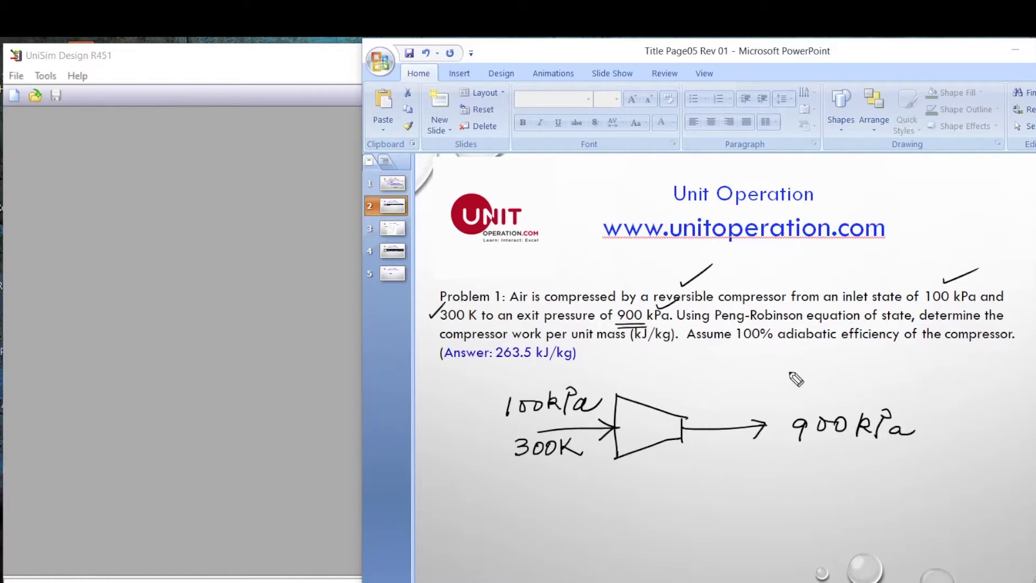
Mark Peng-Robinson, kJ/kg and the 100% adiabatic efficiency in the problem, and add a work arrow labelled Wcomp to the compressor sketch.
{"action": "mouse_move", "coordinate": [723, 325]}
{"action": "left_mouse_down"}
{"action": "mouse_move", "coordinate": [764, 326]}
{"action": "mouse_move", "coordinate": [740, 360]}
{"action": "left_mouse_up"}
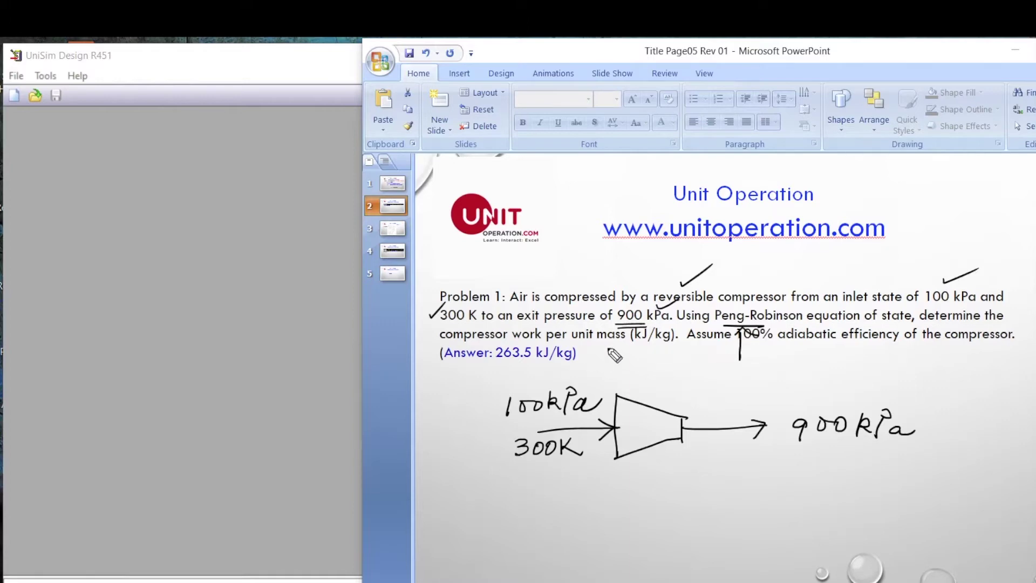
{"action": "left_click_drag", "start_coordinate": [622, 349], "coordinate": [674, 347]}
{"action": "left_click_drag", "start_coordinate": [652, 435], "coordinate": [664, 458]}
{"action": "mouse_move", "coordinate": [662, 454]}
{"action": "left_mouse_down"}
{"action": "mouse_move", "coordinate": [658, 498]}
{"action": "mouse_move", "coordinate": [669, 490]}
{"action": "mouse_move", "coordinate": [726, 498]}
{"action": "left_mouse_up"}
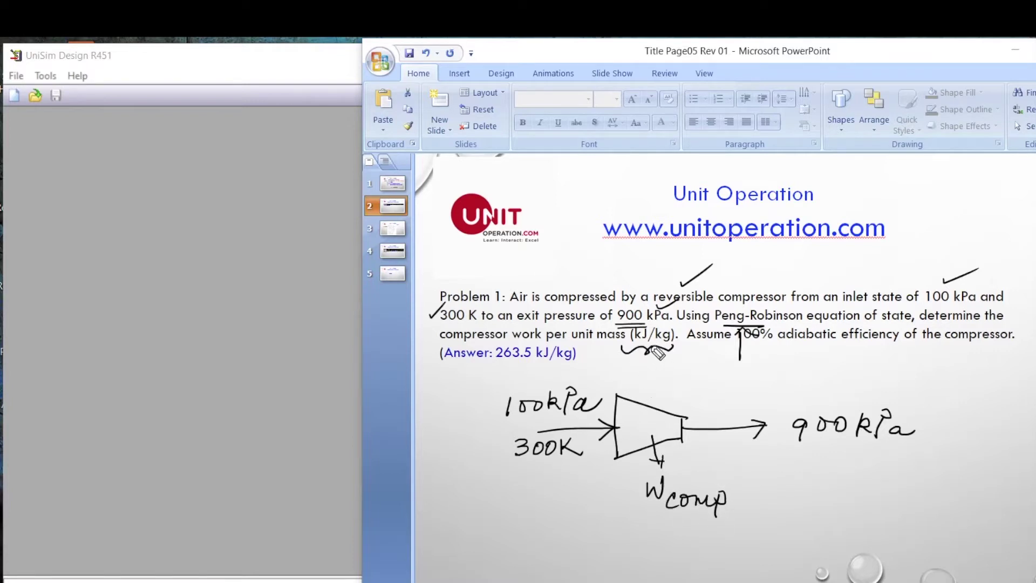
{"action": "left_click_drag", "start_coordinate": [752, 344], "coordinate": [780, 342]}
{"action": "left_click_drag", "start_coordinate": [754, 348], "coordinate": [794, 348]}
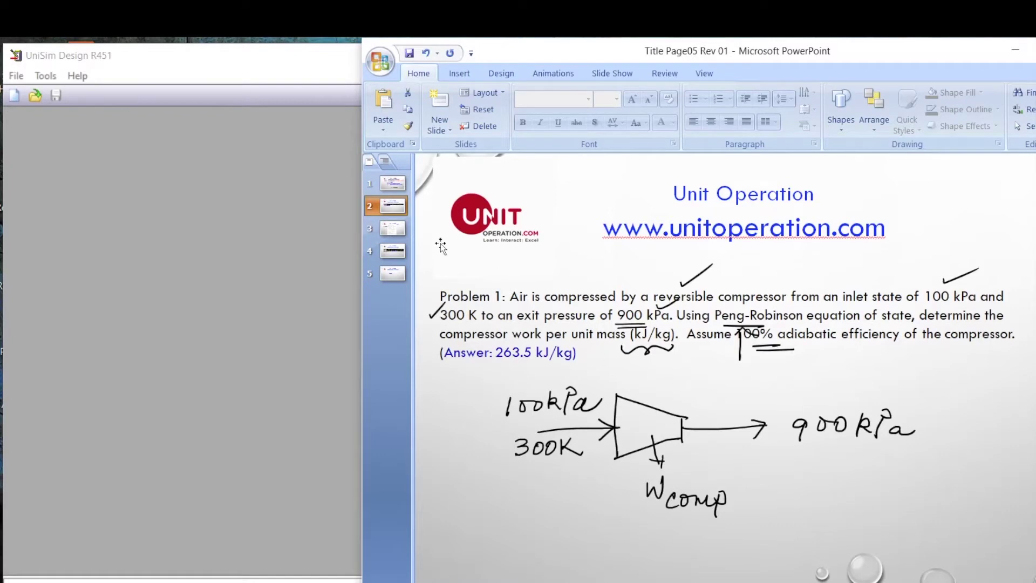
Show slide 3 without the old ink and tick the air inlet, the 900 kPa outlet and "Isentropic compression".
{"action": "left_click", "coordinate": [394, 231]}
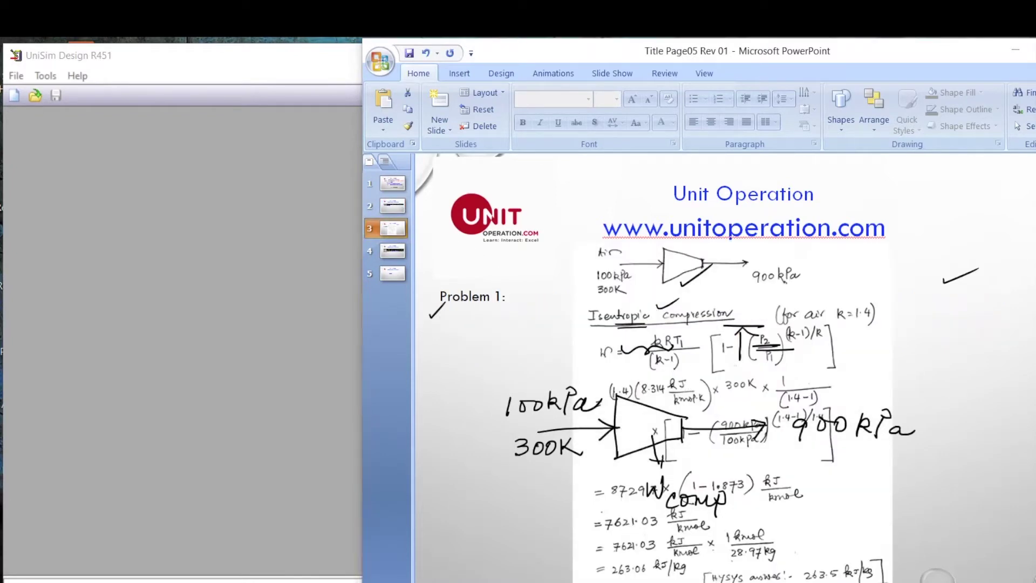
{"action": "key", "text": "Escape"}
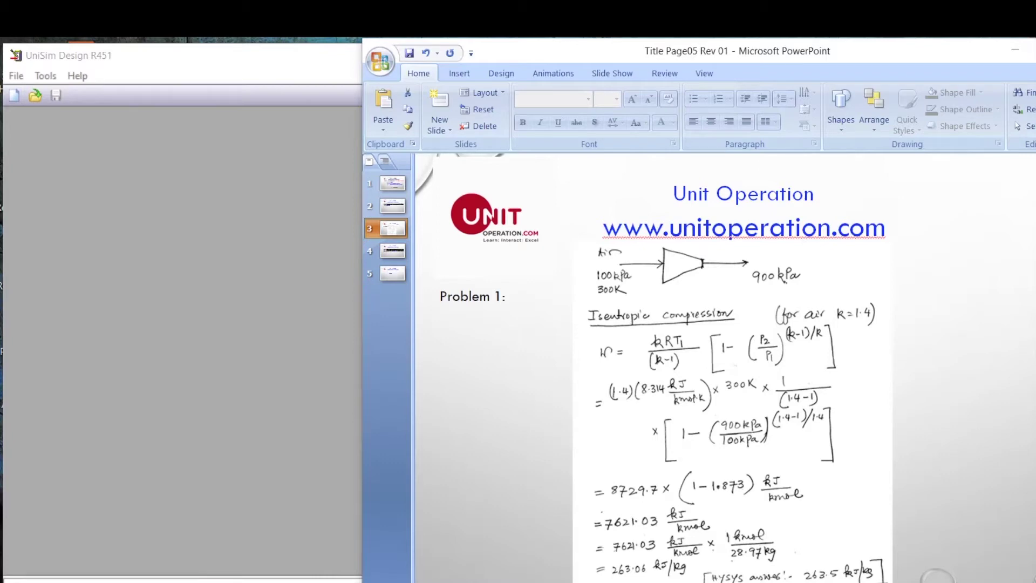
{"action": "left_click", "coordinate": [641, 292]}
{"action": "left_click_drag", "start_coordinate": [585, 265], "coordinate": [606, 249]}
{"action": "left_click_drag", "start_coordinate": [808, 264], "coordinate": [845, 251]}
{"action": "left_click_drag", "start_coordinate": [640, 305], "coordinate": [726, 291]}
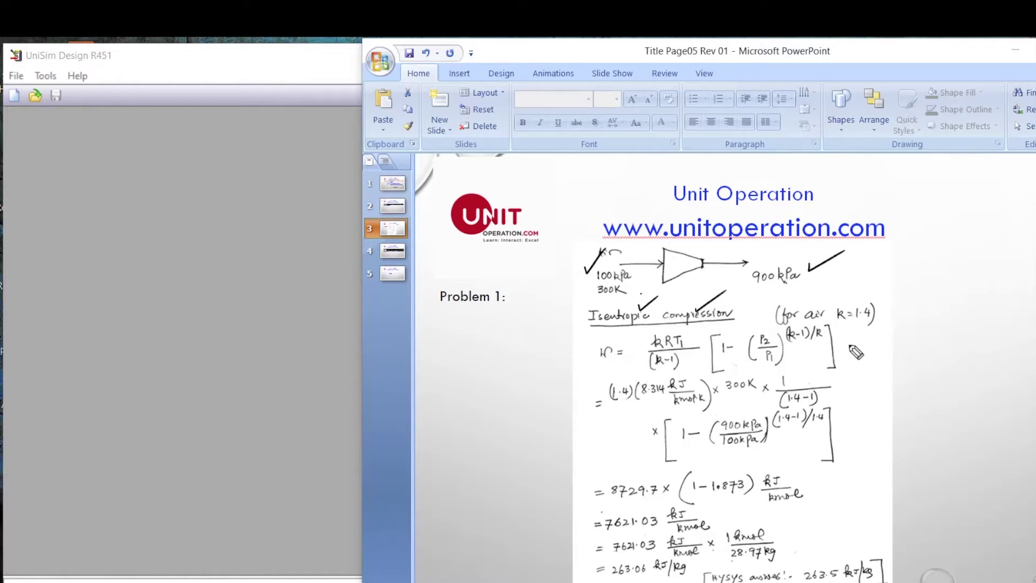
Mark the work formula, k=1.4 and both final kJ/kg answers on slide 3, and return to the problem on slide 2.
{"action": "left_click_drag", "start_coordinate": [841, 348], "coordinate": [867, 341]}
{"action": "left_click_drag", "start_coordinate": [837, 293], "coordinate": [866, 281]}
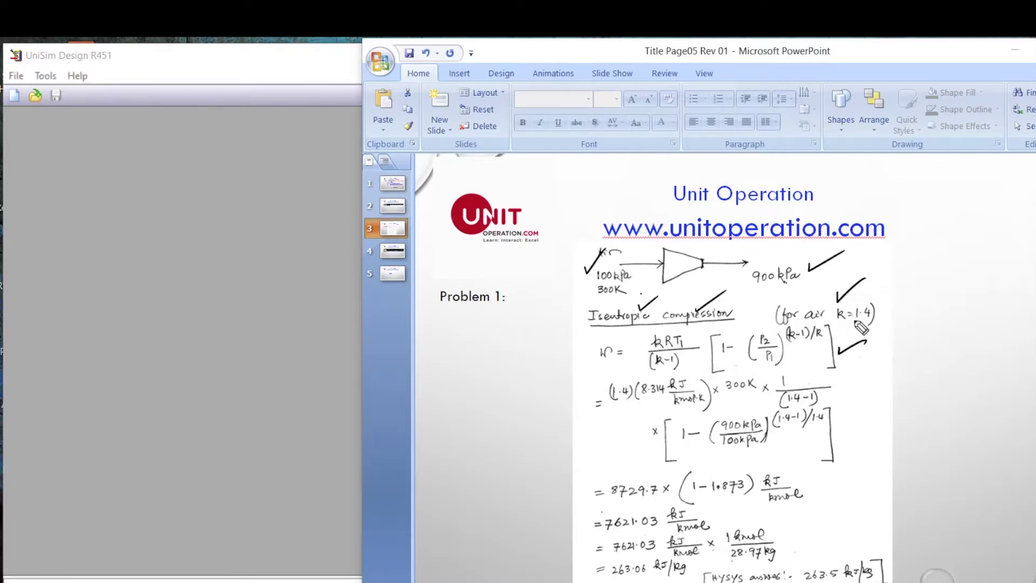
{"action": "left_click_drag", "start_coordinate": [855, 324], "coordinate": [870, 327]}
{"action": "mouse_move", "coordinate": [834, 535]}
{"action": "left_mouse_down"}
{"action": "mouse_move", "coordinate": [831, 559]}
{"action": "mouse_move", "coordinate": [840, 547]}
{"action": "left_mouse_up"}
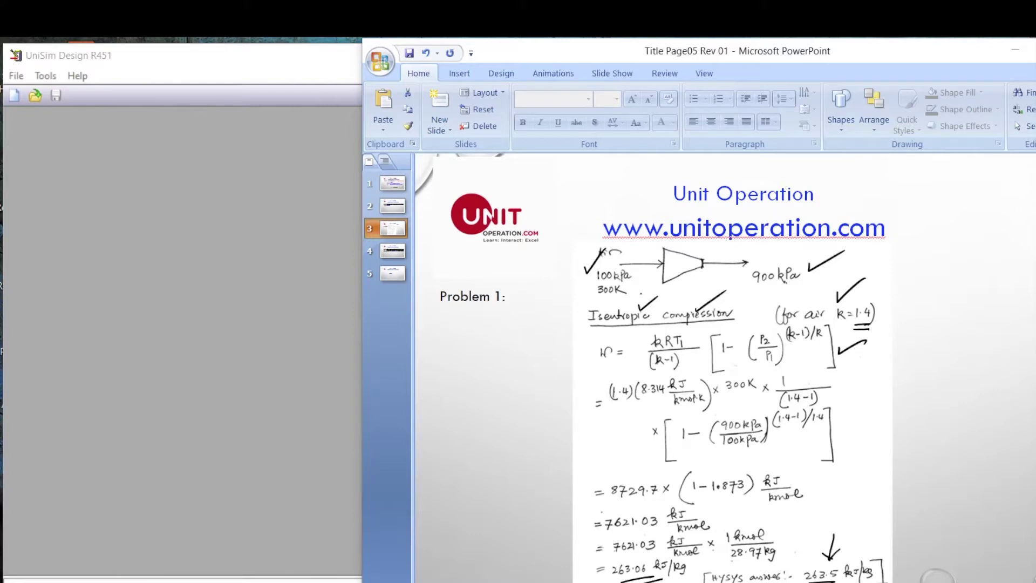
{"action": "mouse_move", "coordinate": [852, 581]}
{"action": "left_mouse_down"}
{"action": "mouse_move", "coordinate": [828, 552]}
{"action": "mouse_move", "coordinate": [799, 559]}
{"action": "mouse_move", "coordinate": [854, 573]}
{"action": "mouse_move", "coordinate": [840, 556]}
{"action": "left_mouse_up"}
{"action": "left_click", "coordinate": [392, 210]}
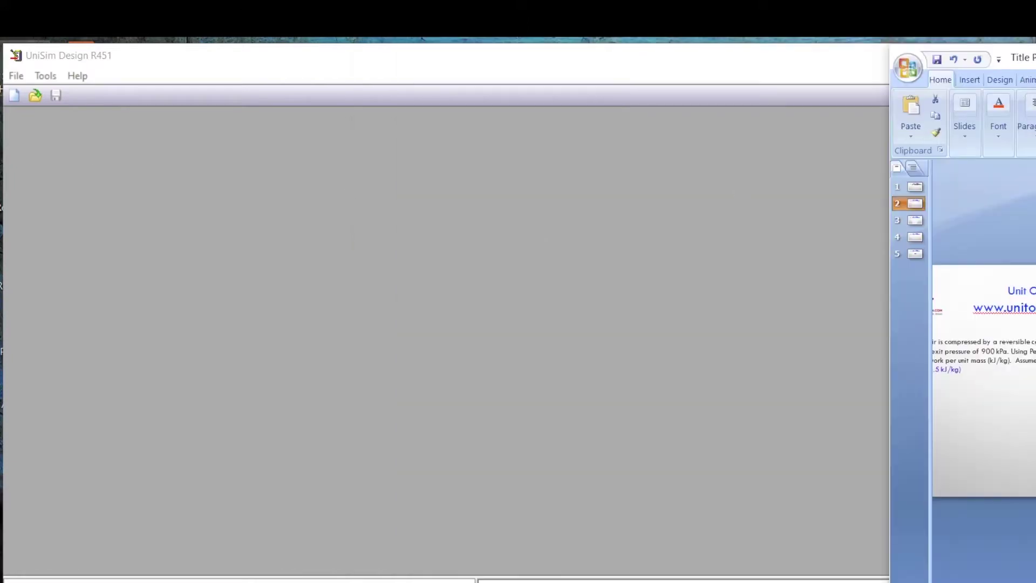
Create a new case in UniSim Design and add Air from the component library to the Master Component List.
{"action": "left_click", "coordinate": [14, 98]}
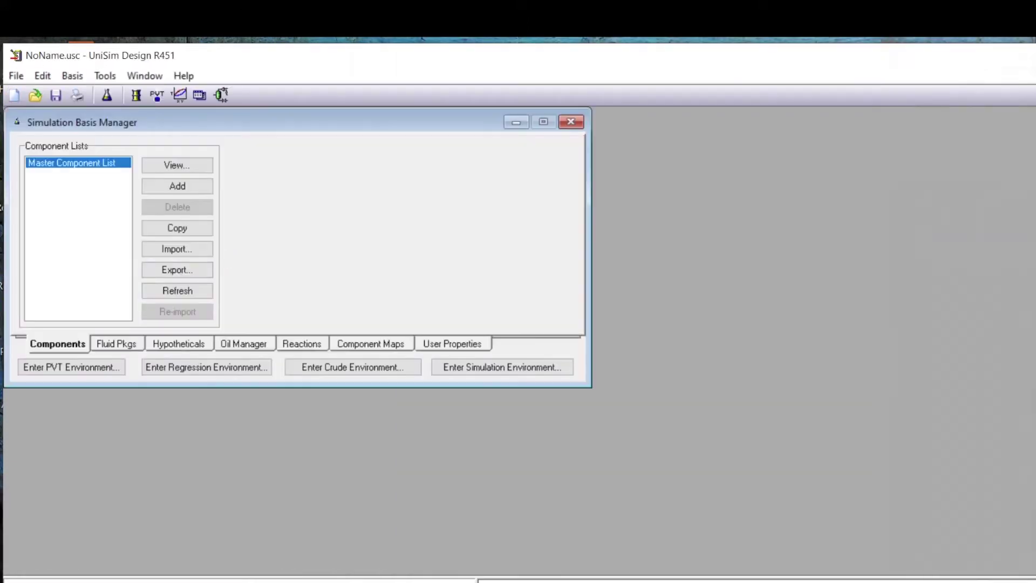
{"action": "left_click", "coordinate": [179, 164]}
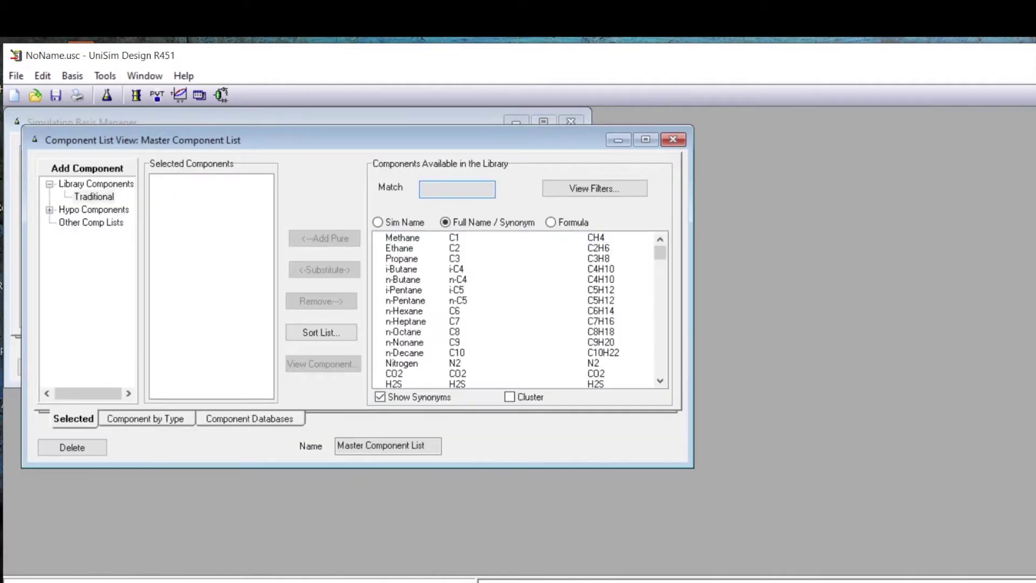
{"action": "key", "text": "alt+Tab"}
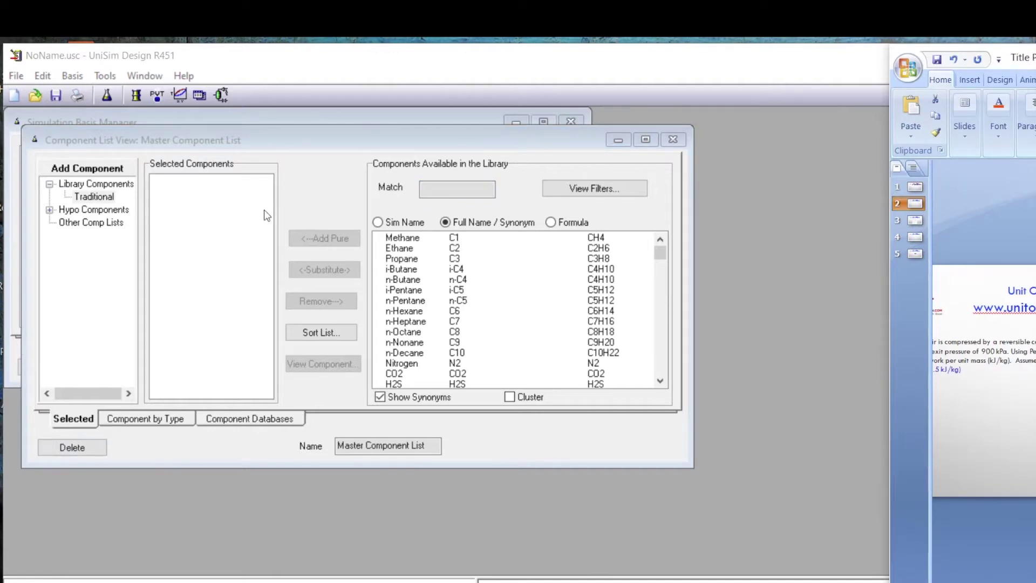
{"action": "left_click", "coordinate": [442, 189]}
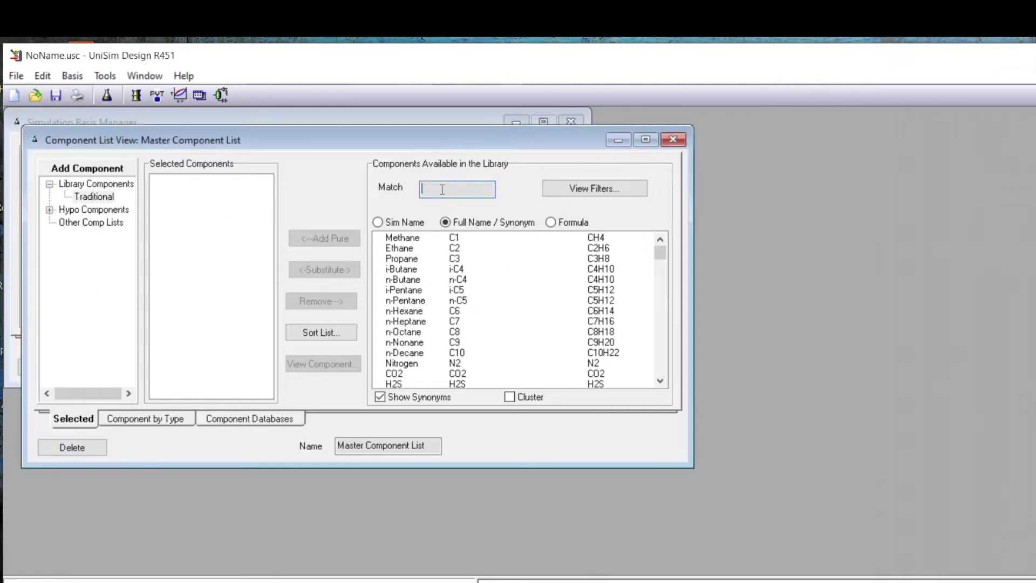
{"action": "type", "text": "air"}
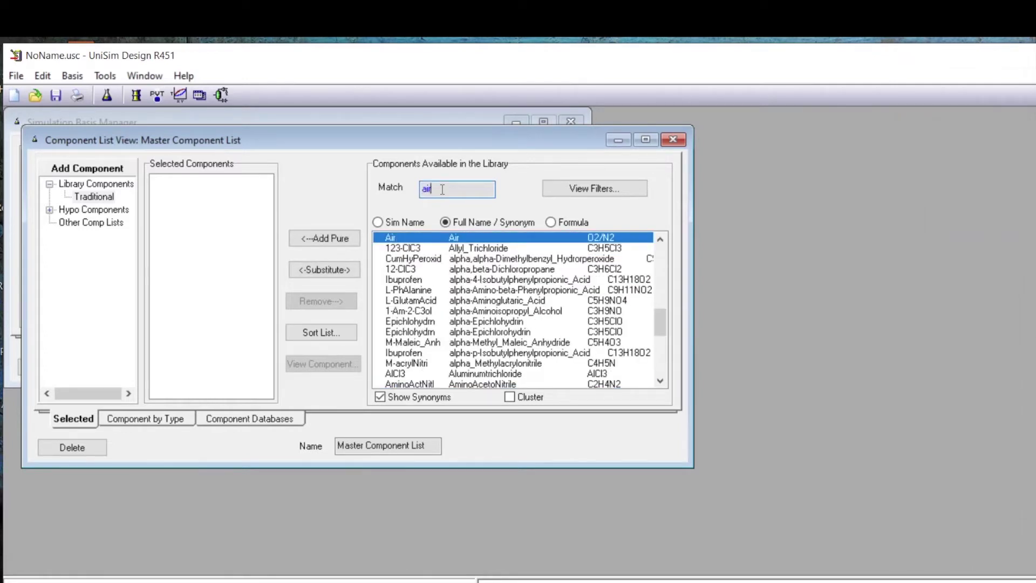
{"action": "key", "text": "Return"}
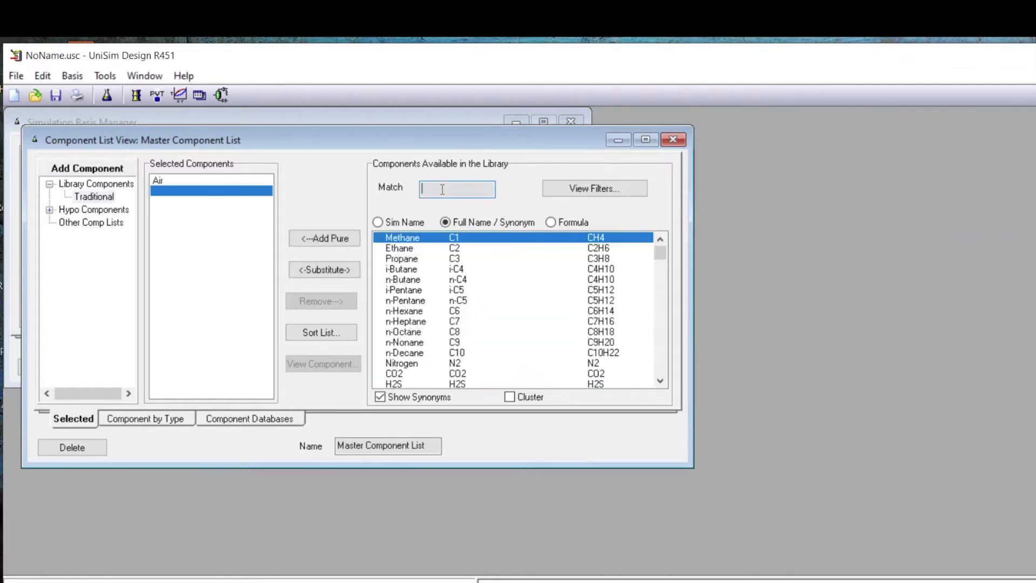
{"action": "left_click", "coordinate": [672, 140]}
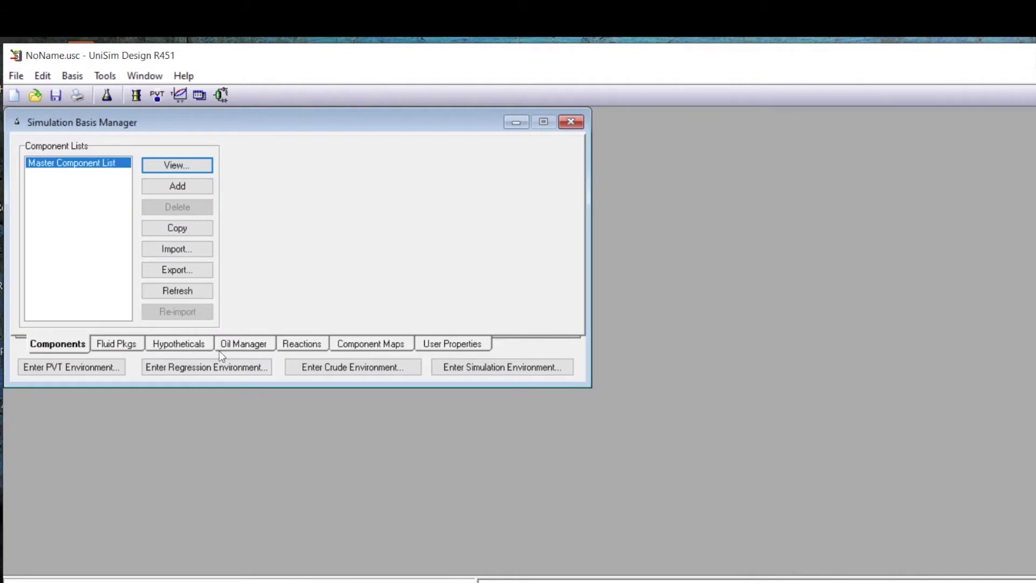
Add a fluid package that uses the Peng-Robinson property package.
{"action": "left_click", "coordinate": [111, 346]}
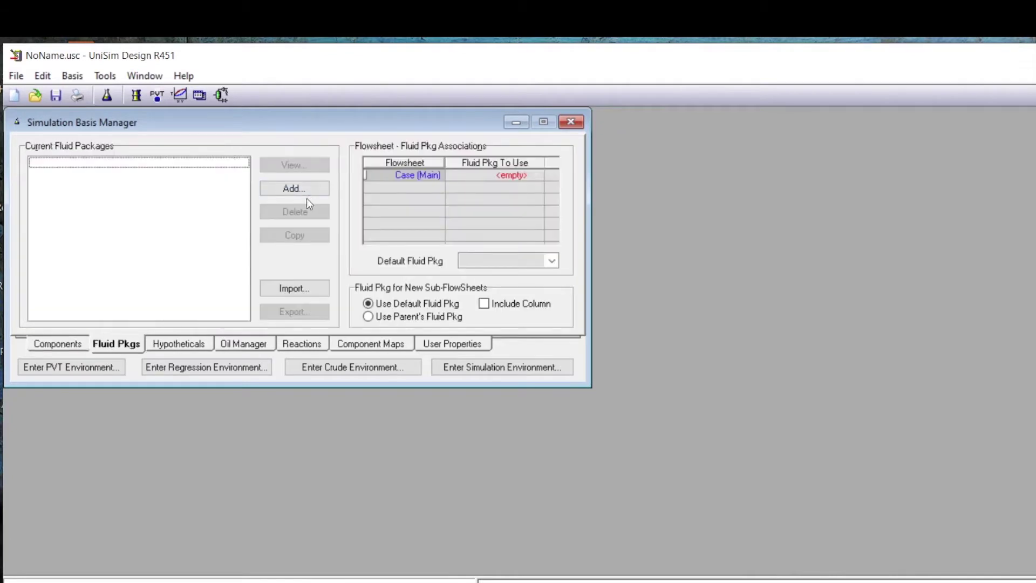
{"action": "left_click", "coordinate": [304, 190]}
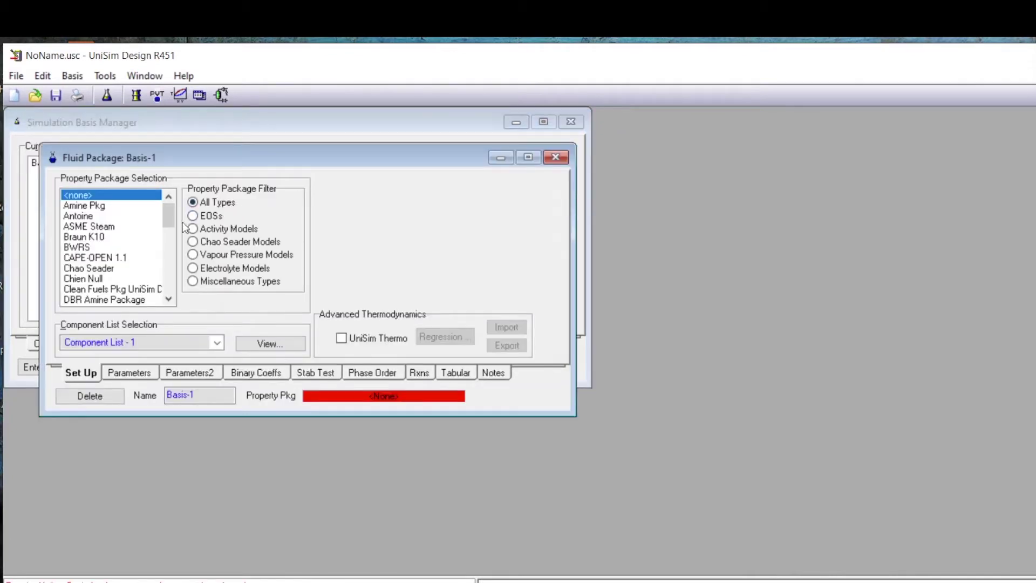
{"action": "left_click_drag", "start_coordinate": [169, 220], "coordinate": [163, 259]}
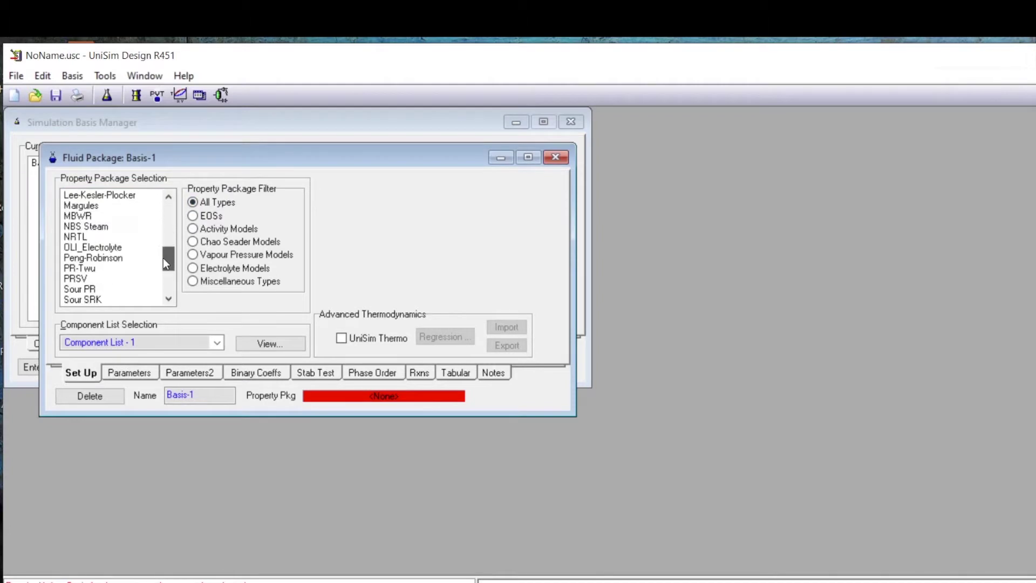
{"action": "left_click", "coordinate": [117, 259]}
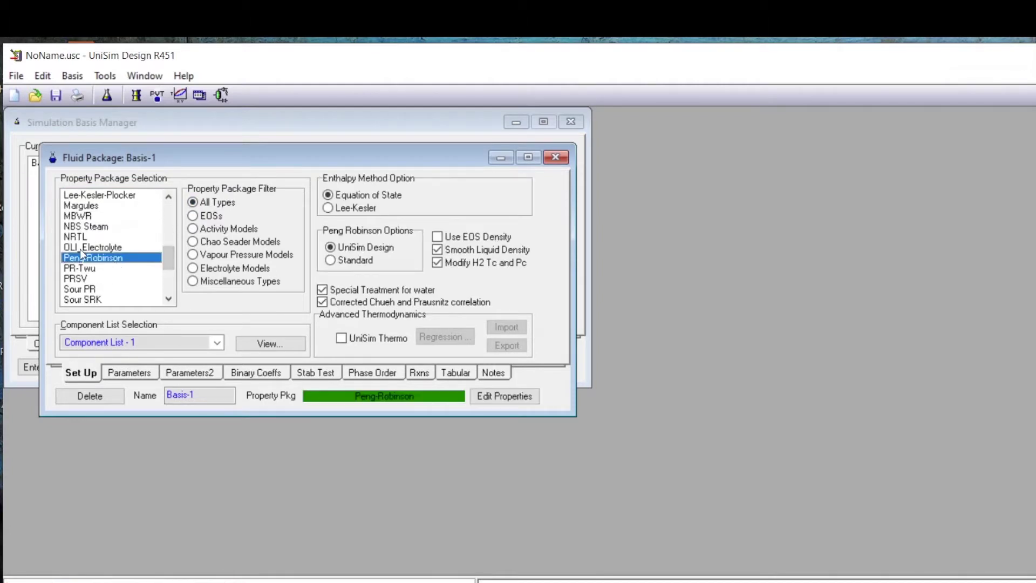
{"action": "left_click", "coordinate": [556, 158]}
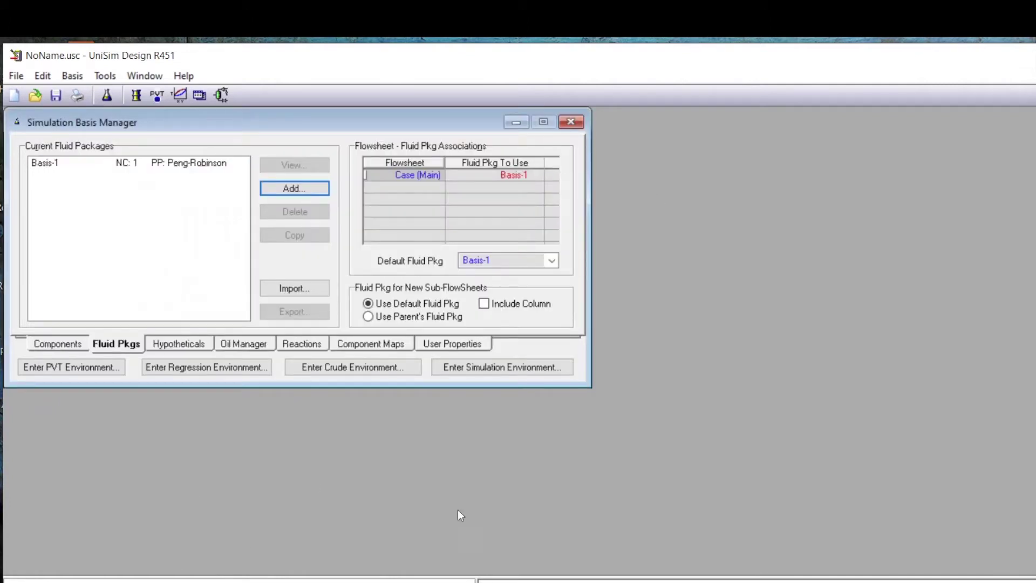
Enter the simulation environment and enlarge the PFD window, with the object palette shown.
{"action": "left_click", "coordinate": [517, 369]}
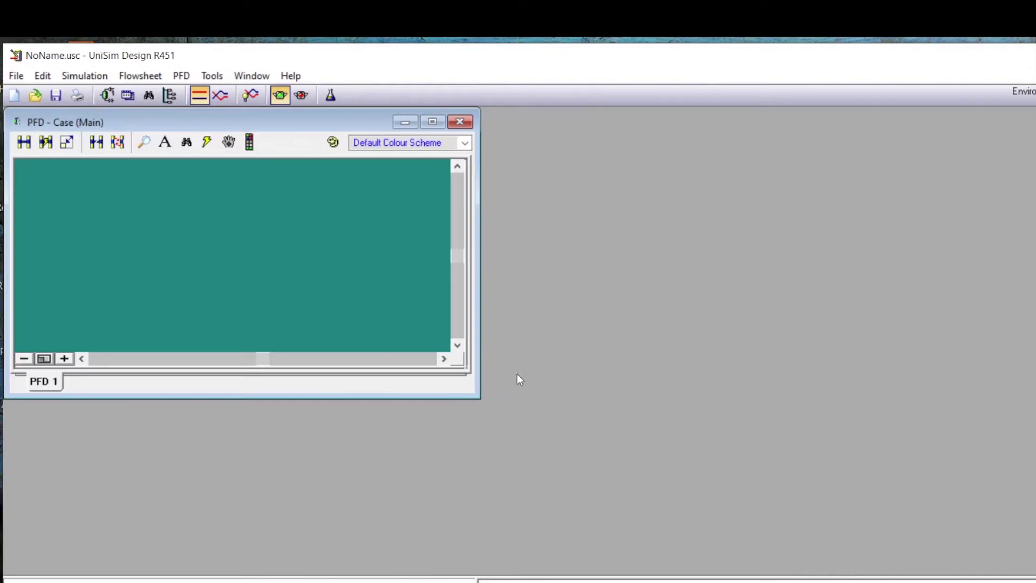
{"action": "left_click_drag", "start_coordinate": [480, 398], "coordinate": [1025, 573]}
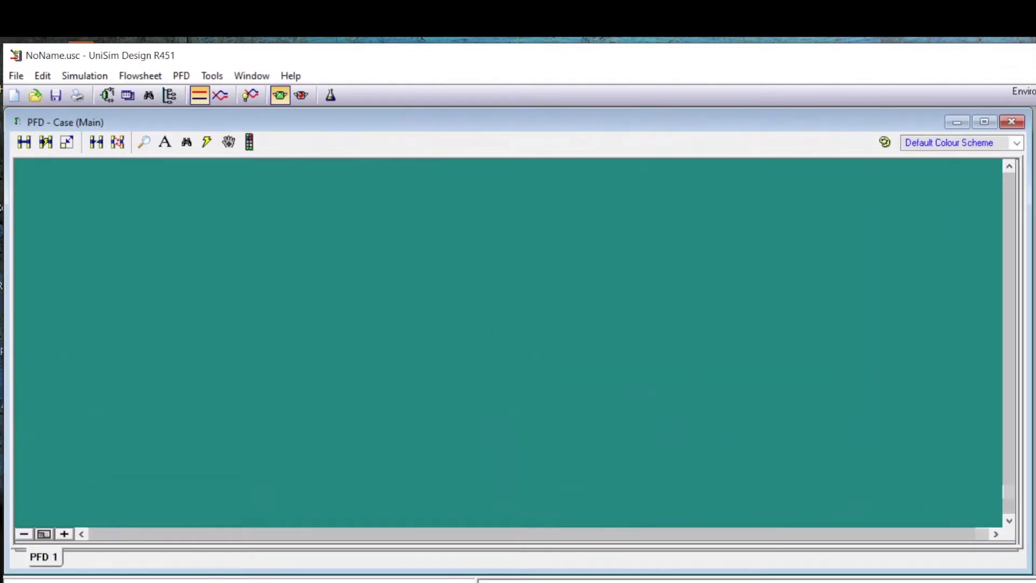
{"action": "key", "text": "F4"}
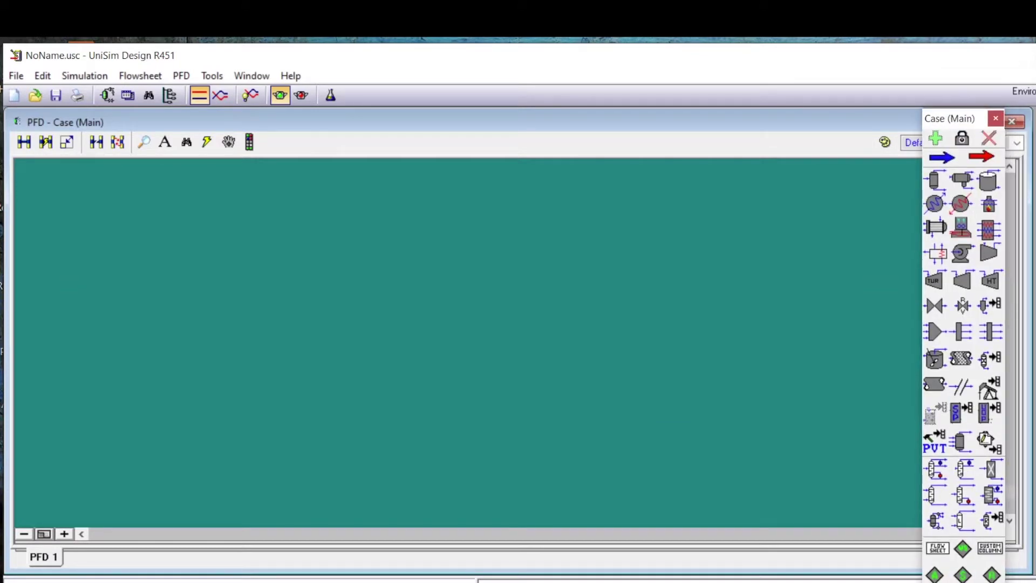
Place a compressor on the empty flowsheet and check the problem statement on slide 2.
{"action": "left_click", "coordinate": [991, 255]}
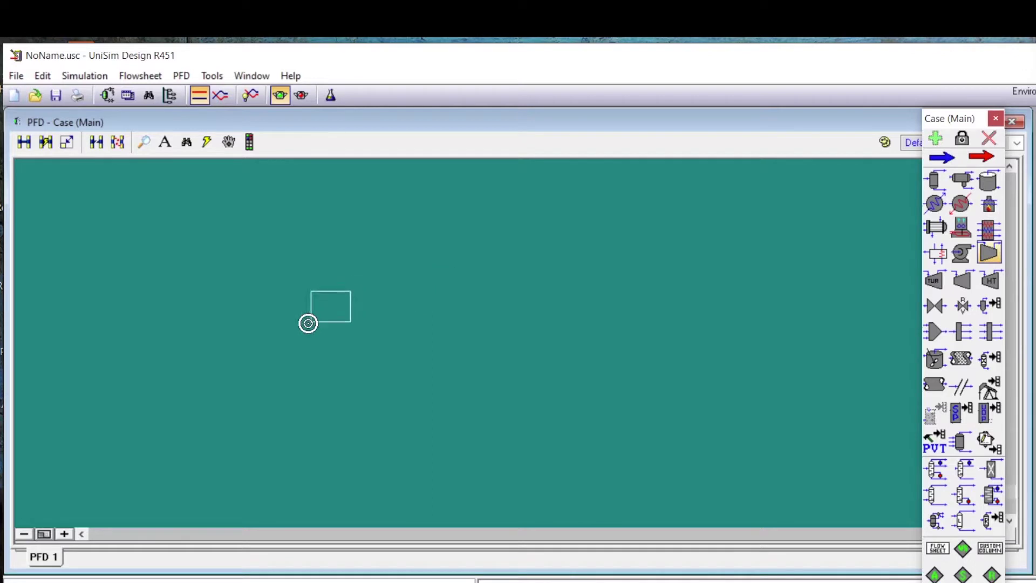
{"action": "left_click", "coordinate": [268, 341]}
{"action": "left_click", "coordinate": [520, 359]}
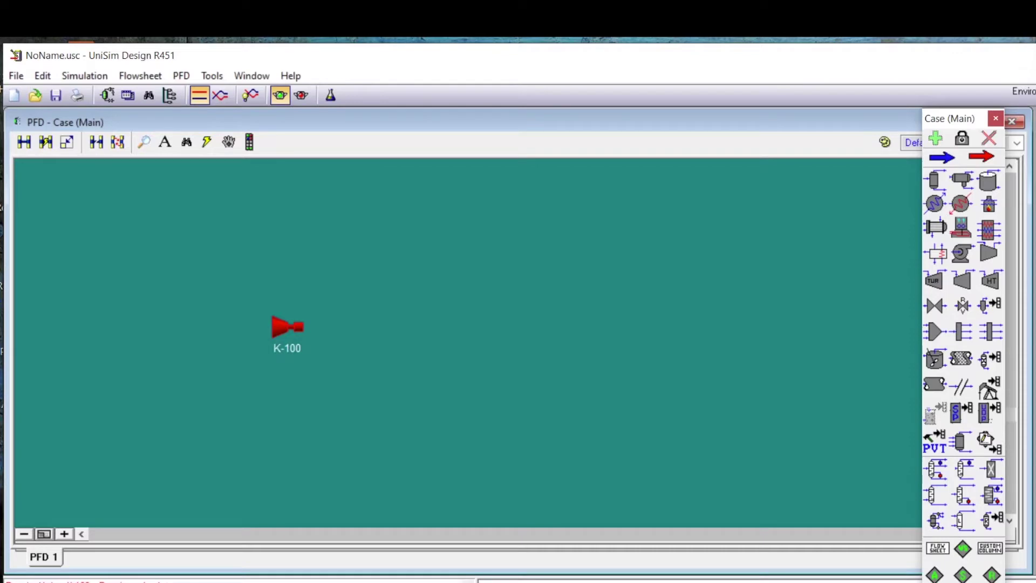
{"action": "key", "text": "alt+Tab"}
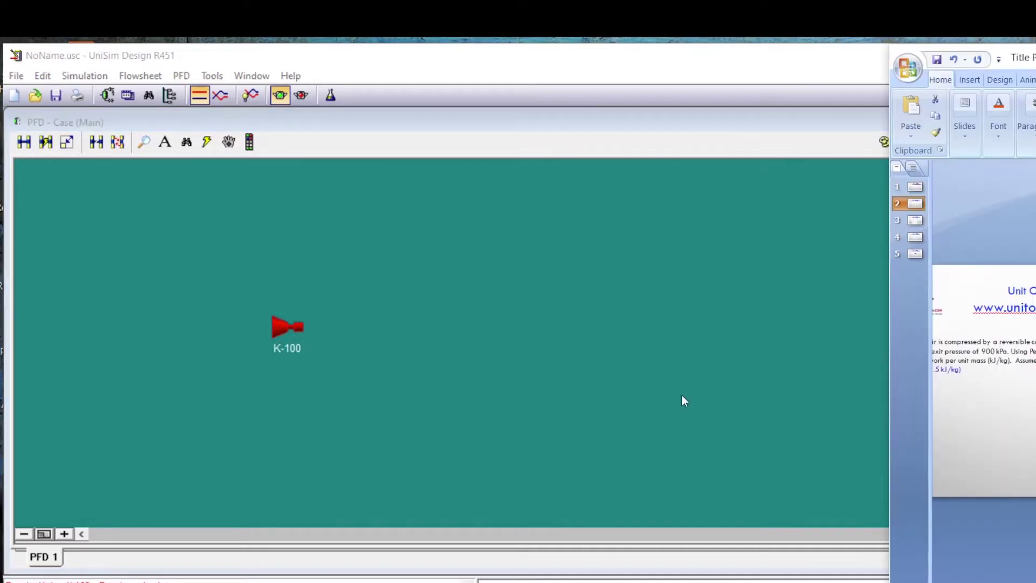
Open compressor K-100 and connect an inlet stream named Inlet and an outlet stream named Outlet.
{"action": "left_click", "coordinate": [286, 325]}
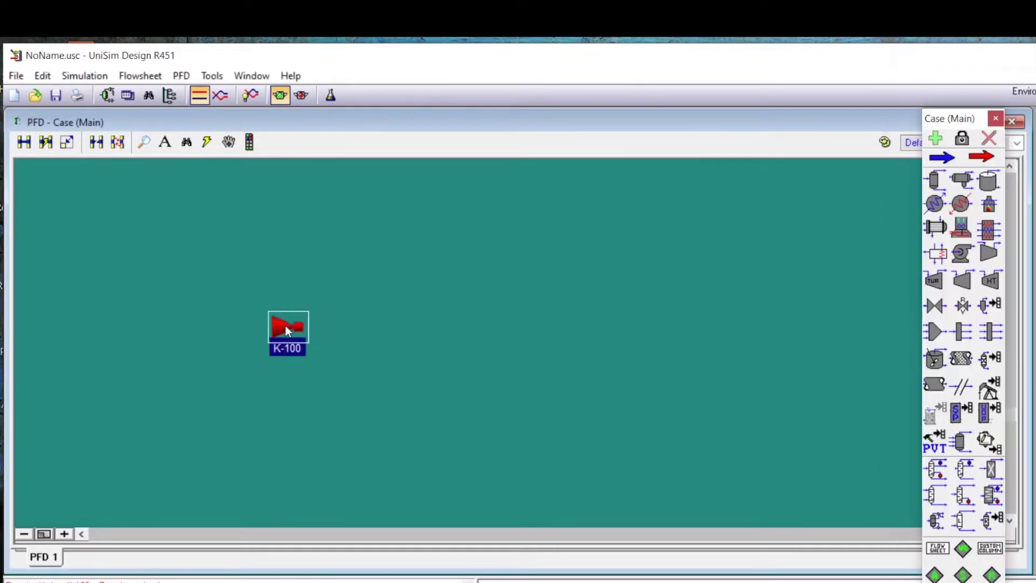
{"action": "mouse_move", "coordinate": [286, 331]}
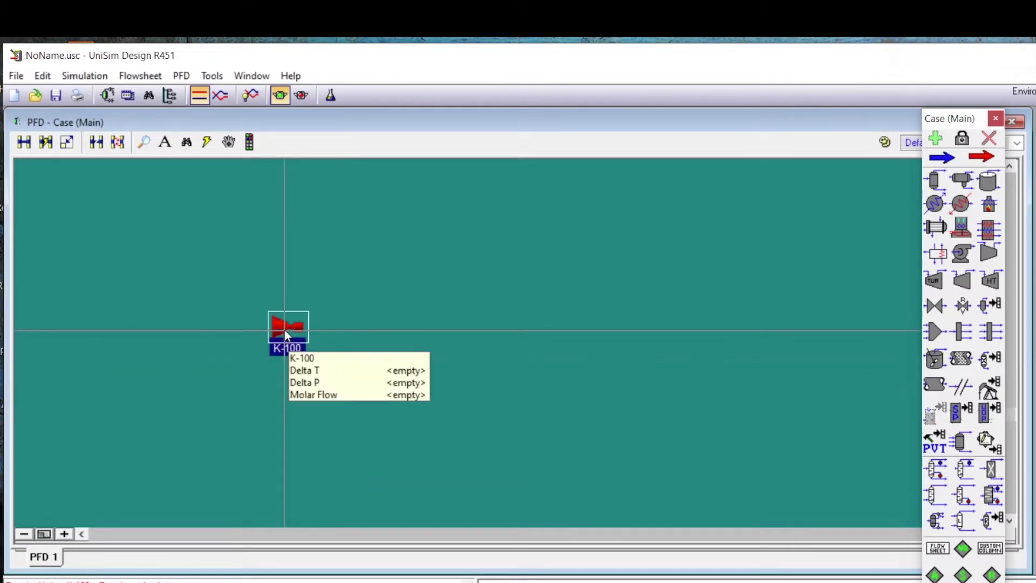
{"action": "double_click", "coordinate": [285, 333]}
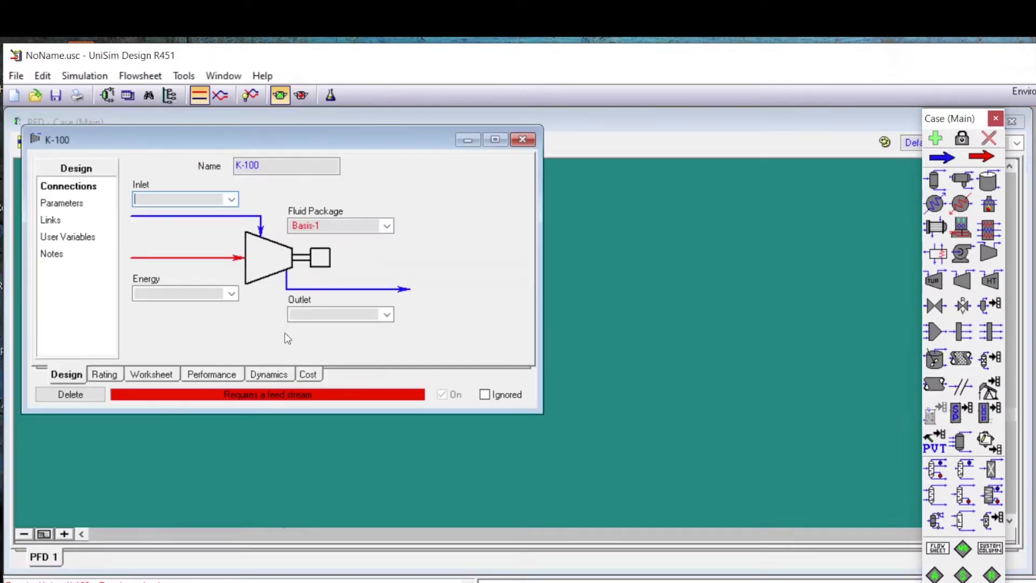
{"action": "left_click", "coordinate": [184, 198]}
{"action": "type", "text": "Inlet"}
{"action": "left_click", "coordinate": [361, 315]}
{"action": "type", "text": "Out"}
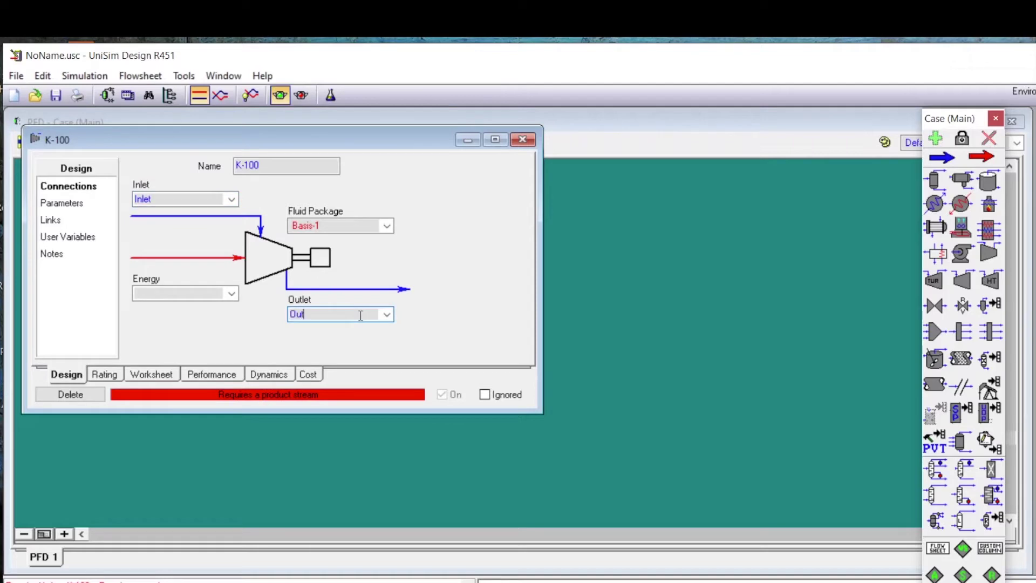
{"action": "type", "text": "let"}
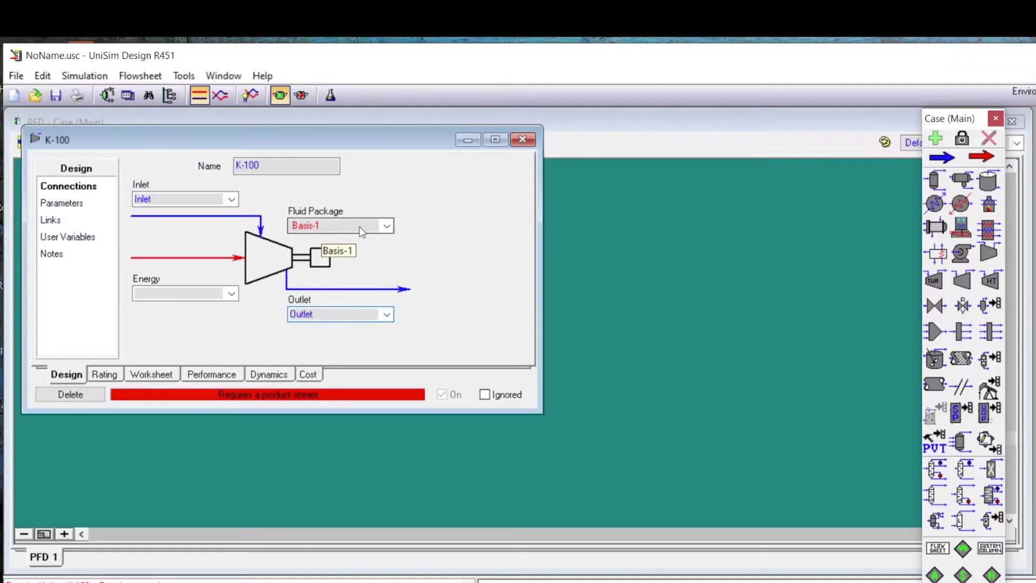
Connect an energy stream named W_Comp to the compressor.
{"action": "left_click", "coordinate": [147, 292]}
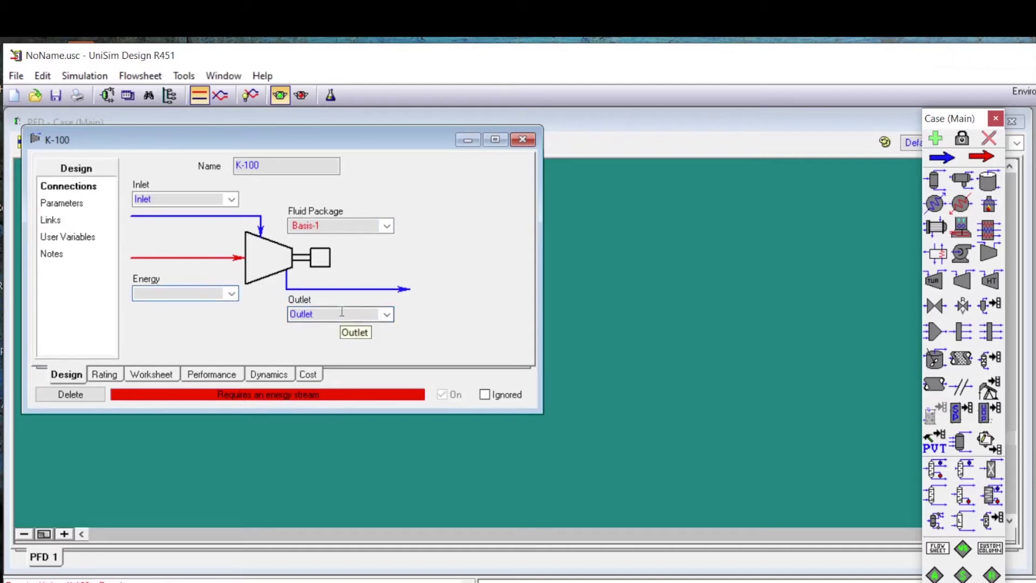
{"action": "type", "text": "W_comp"}
{"action": "key", "text": "BackSpace"}
{"action": "key", "text": "BackSpace"}
{"action": "key", "text": "BackSpace"}
{"action": "key", "text": "BackSpace"}
{"action": "type", "text": "Comp"}
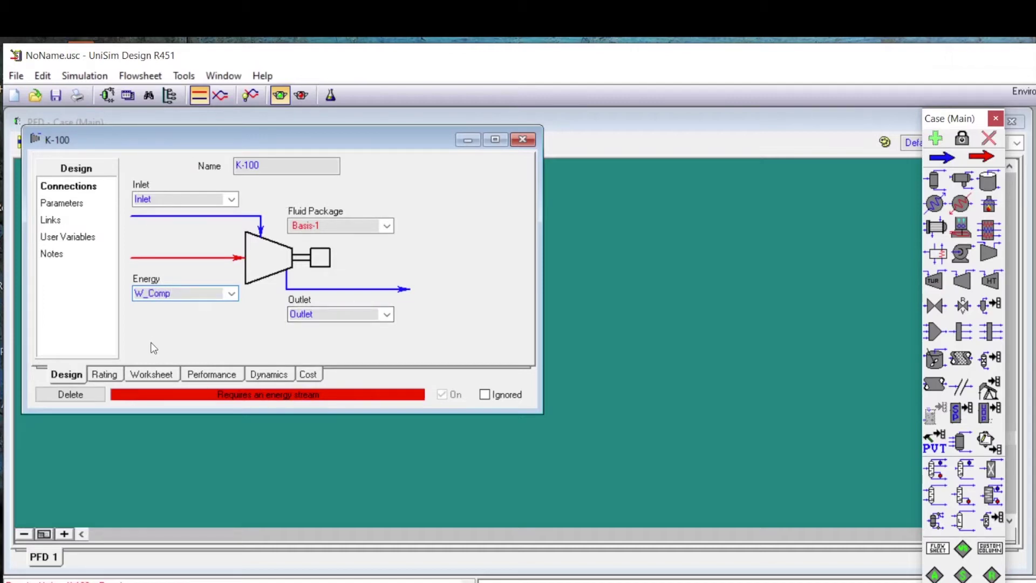
Check the problem statement and set the compressor's adiabatic efficiency to 100.
{"action": "left_click", "coordinate": [61, 203]}
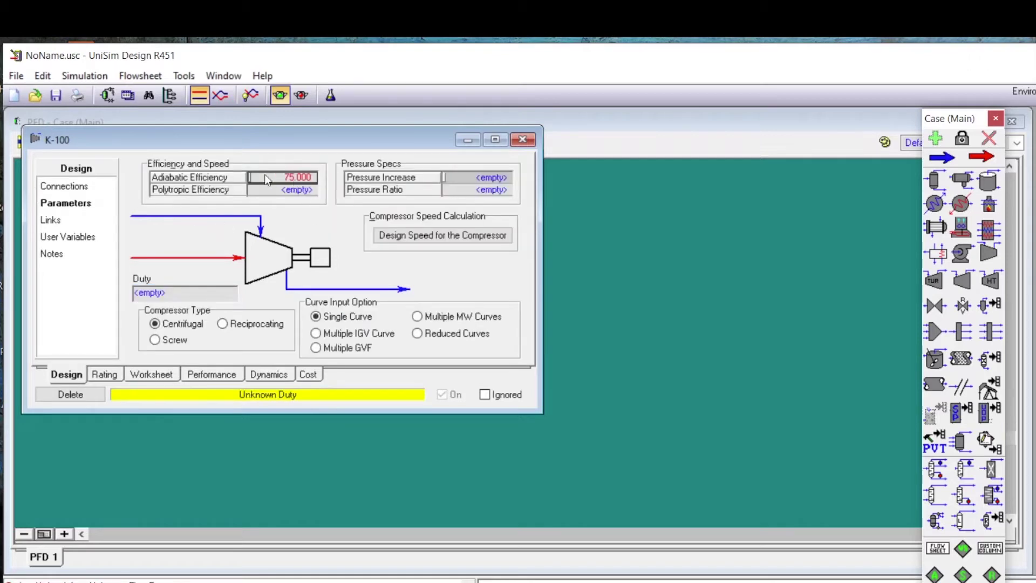
{"action": "key", "text": "alt+Tab"}
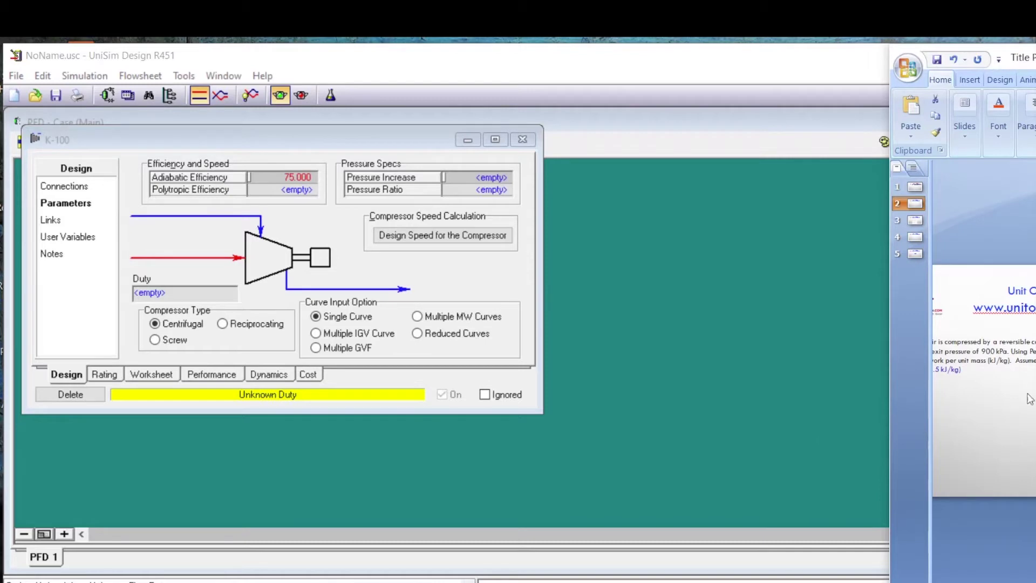
{"action": "left_click", "coordinate": [287, 177]}
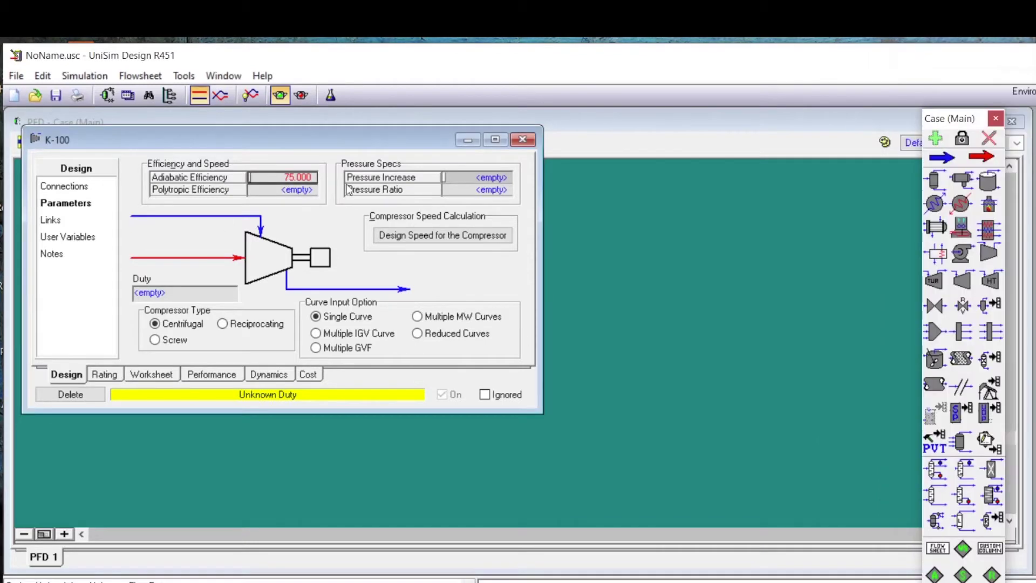
{"action": "type", "text": "100"}
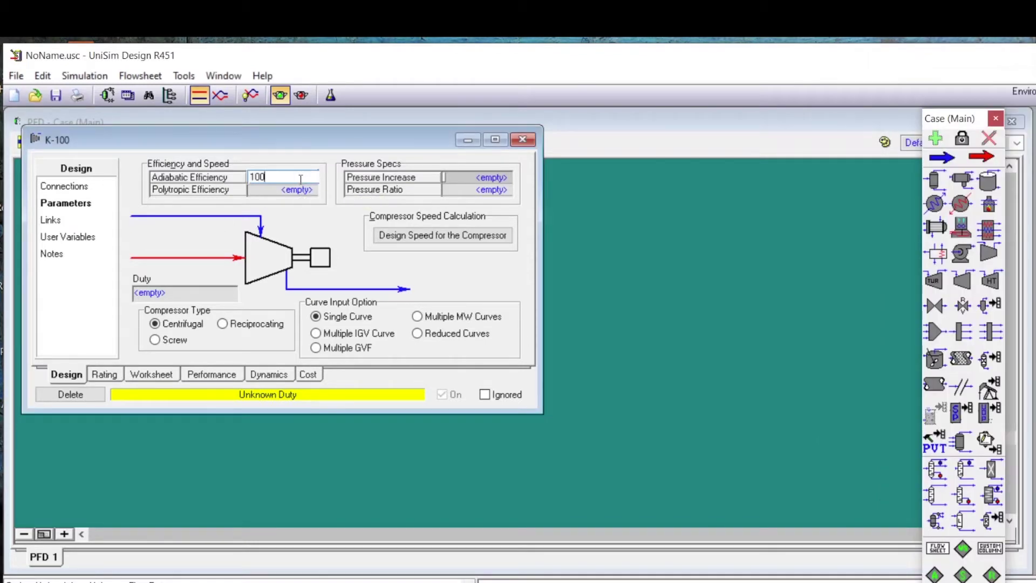
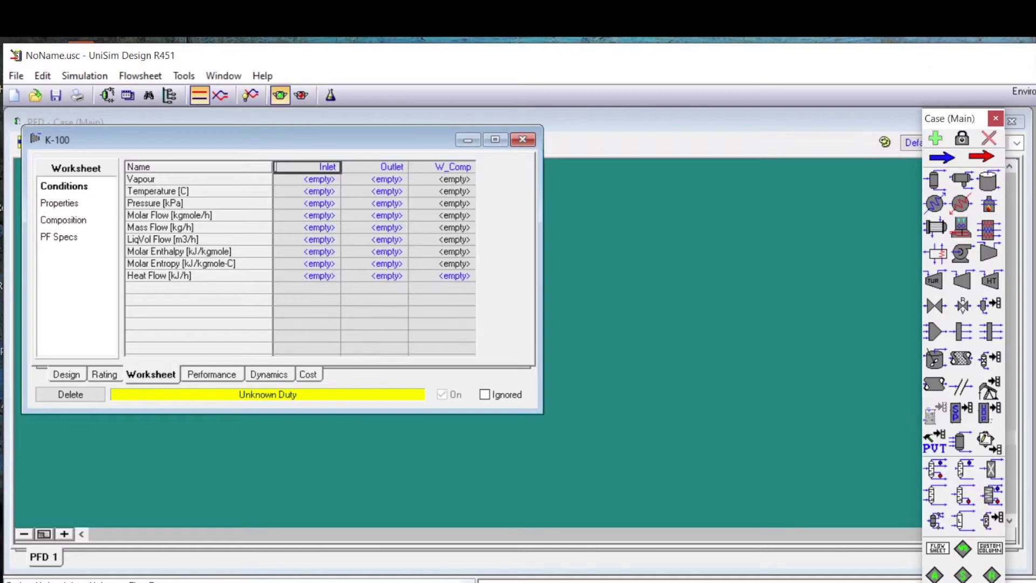
Set the Inlet stream's pressure to 100 kPa and its temperature to 300 K in the compressor worksheet.
{"action": "key", "text": "alt+Tab"}
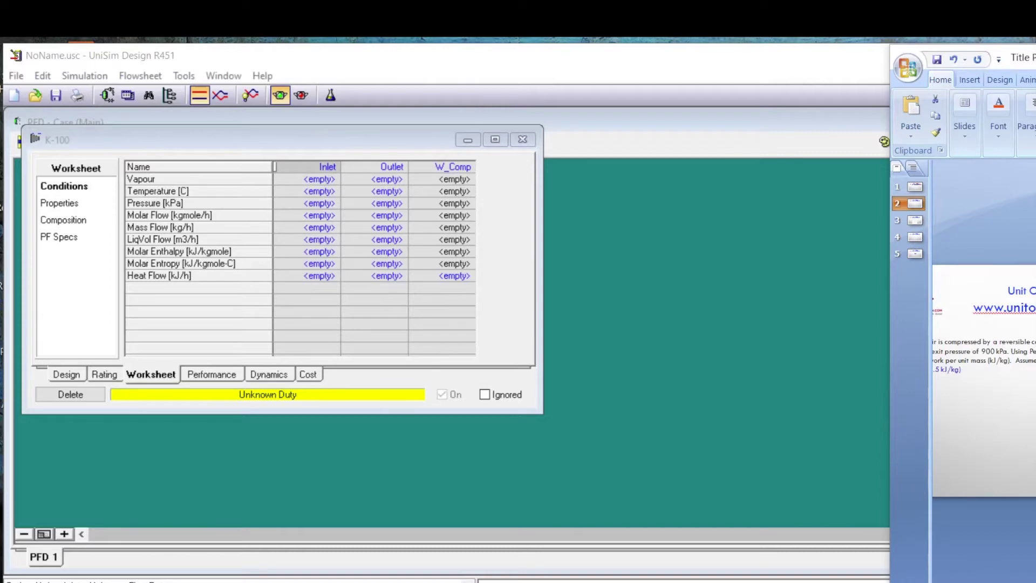
{"action": "left_click", "coordinate": [325, 204]}
{"action": "type", "text": "100"}
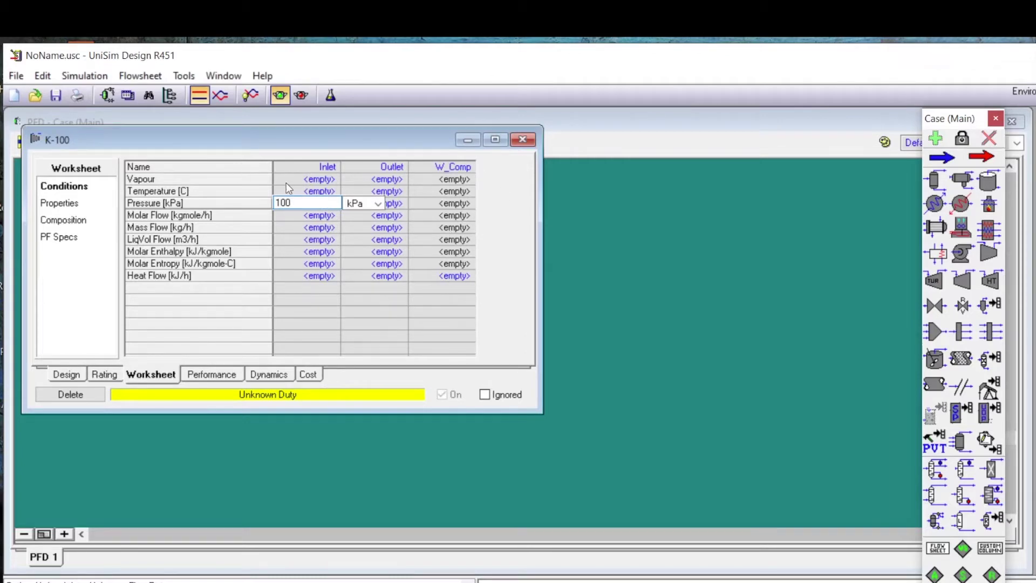
{"action": "left_click", "coordinate": [322, 192]}
{"action": "type", "text": "300"}
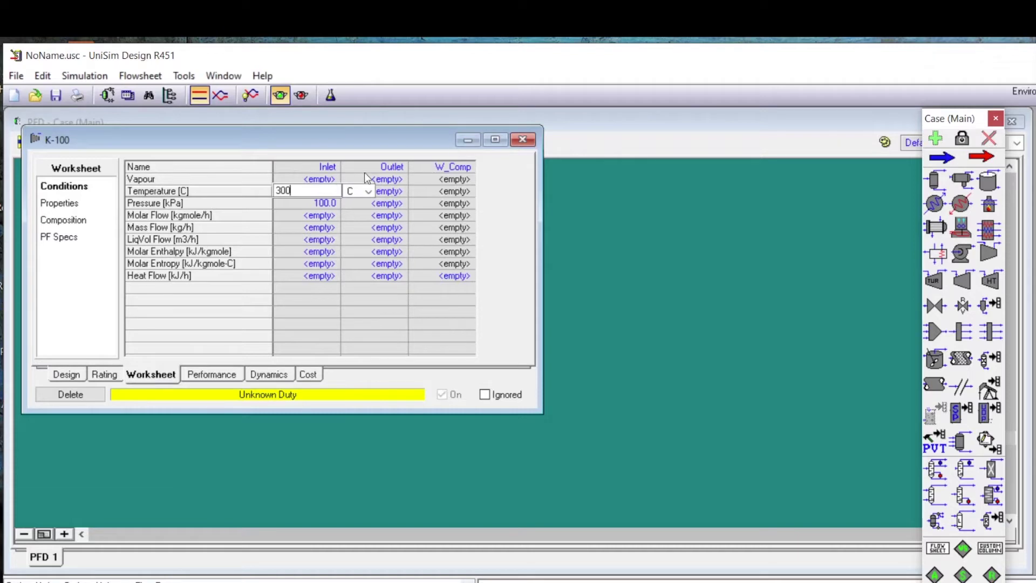
{"action": "left_click", "coordinate": [369, 191]}
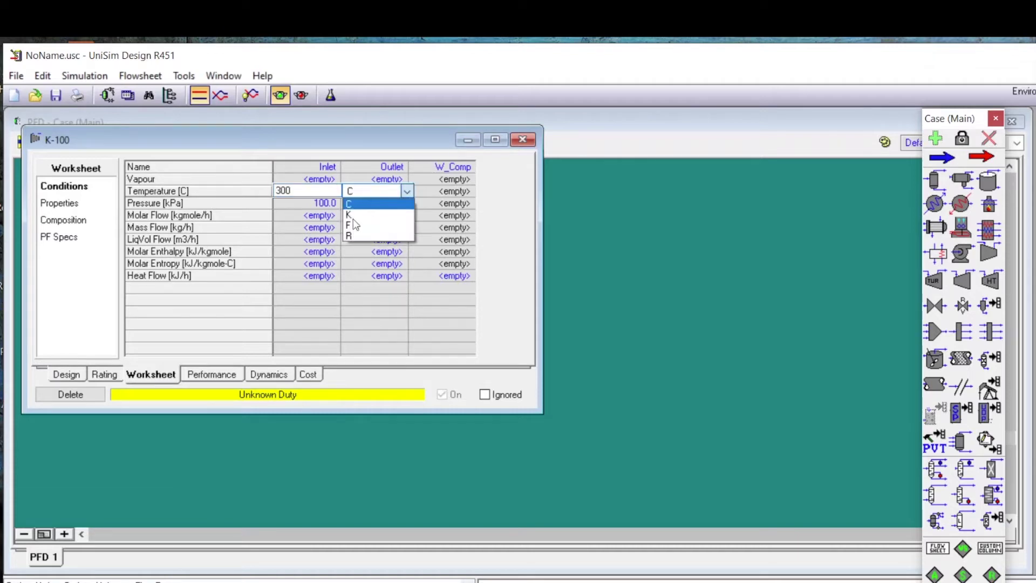
{"action": "left_click", "coordinate": [352, 216]}
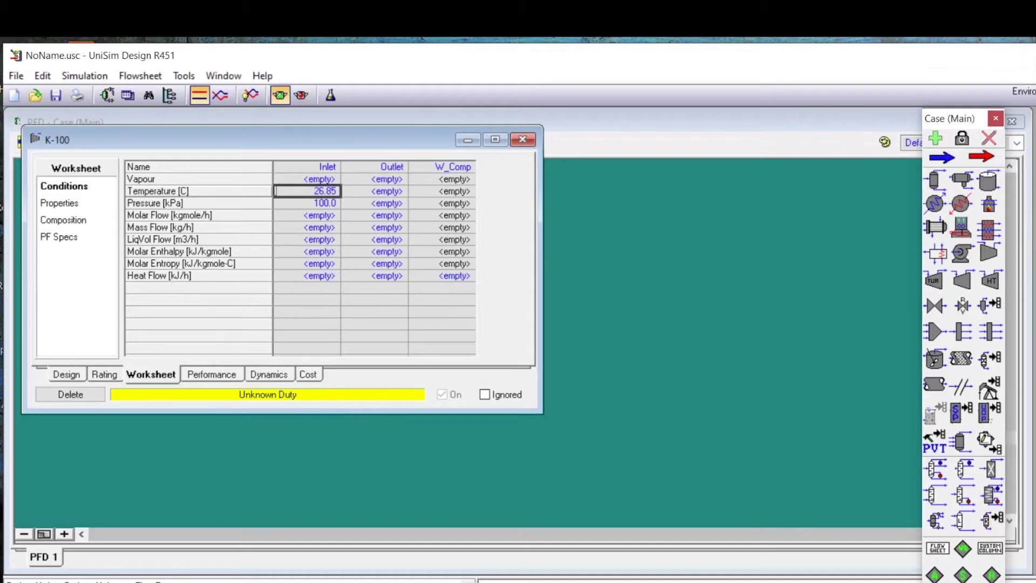
Check the full problem text on the slide and set the Inlet stream's mass flow to 1 kg/s.
{"action": "key", "text": "alt+Tab"}
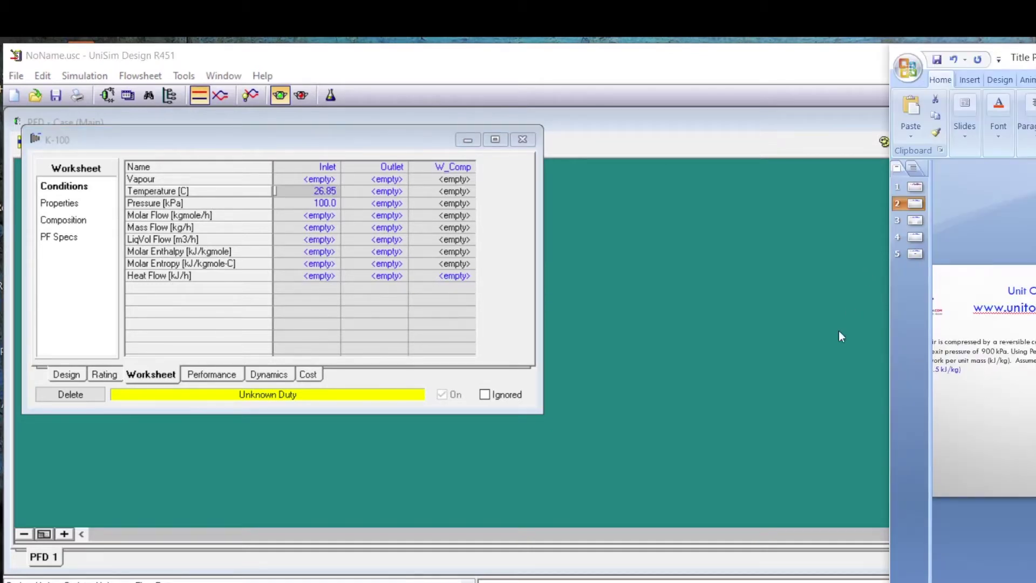
{"action": "left_click_drag", "start_coordinate": [890, 364], "coordinate": [797, 364]}
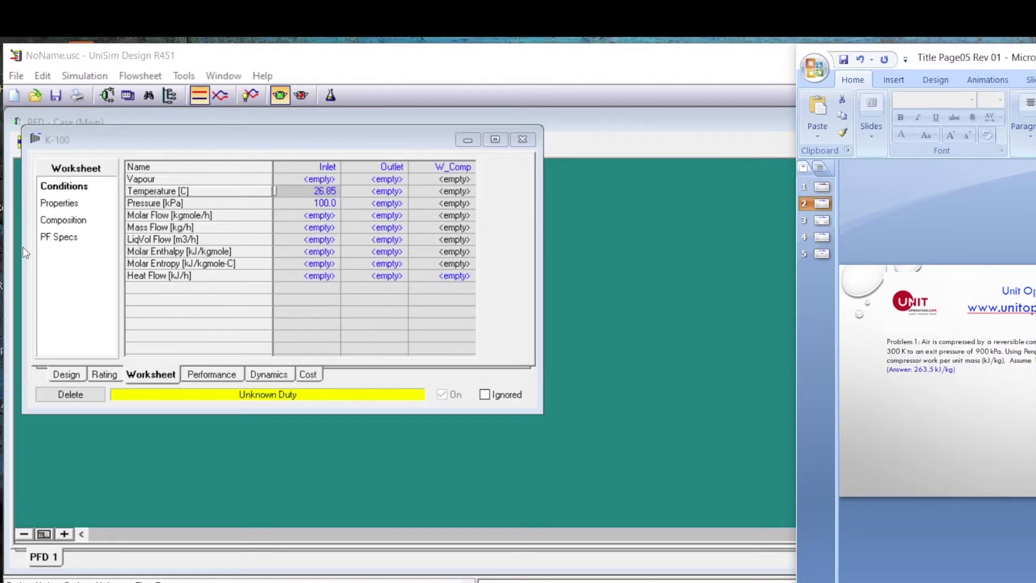
{"action": "left_click", "coordinate": [321, 231]}
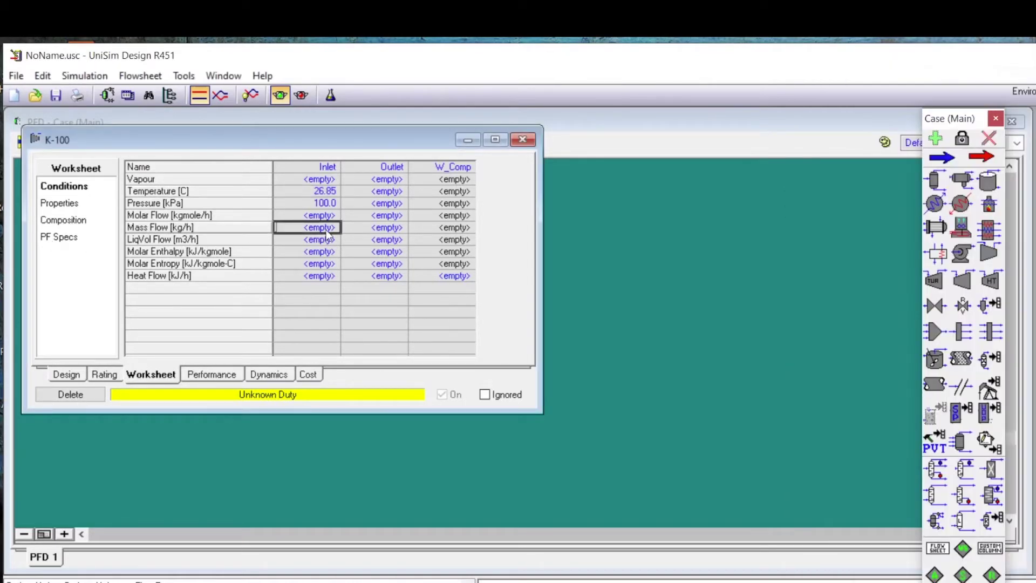
{"action": "type", "text": "1"}
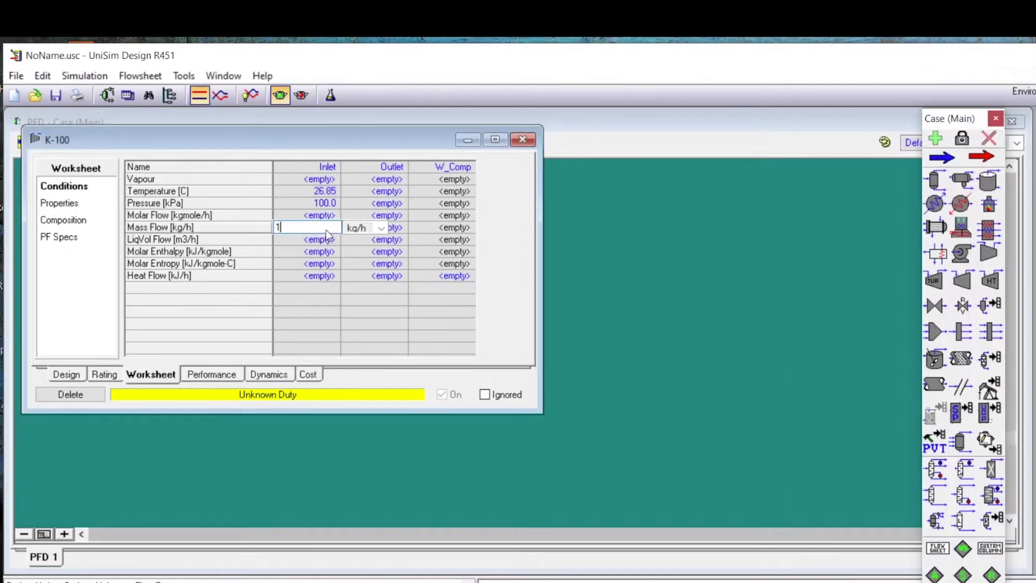
{"action": "left_click", "coordinate": [379, 227]}
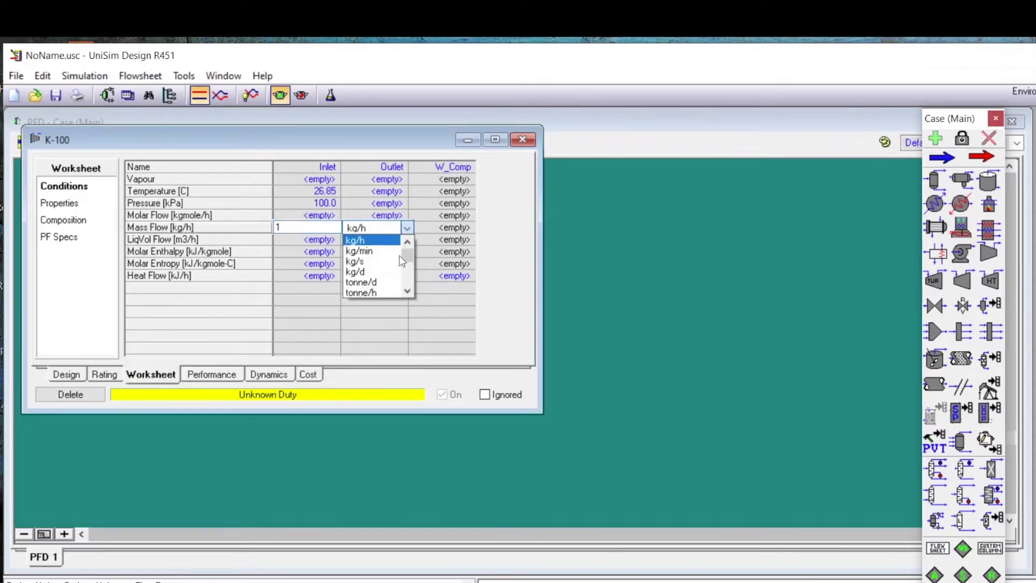
{"action": "left_click", "coordinate": [365, 262]}
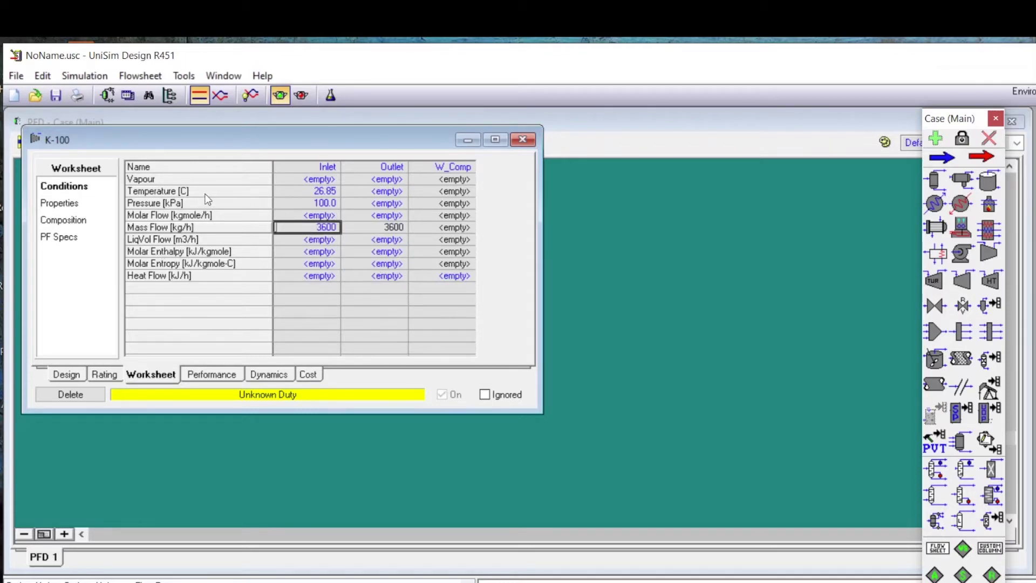
Set the Inlet stream's composition to an Air mole fraction of 1 and accept it.
{"action": "mouse_move", "coordinate": [287, 207]}
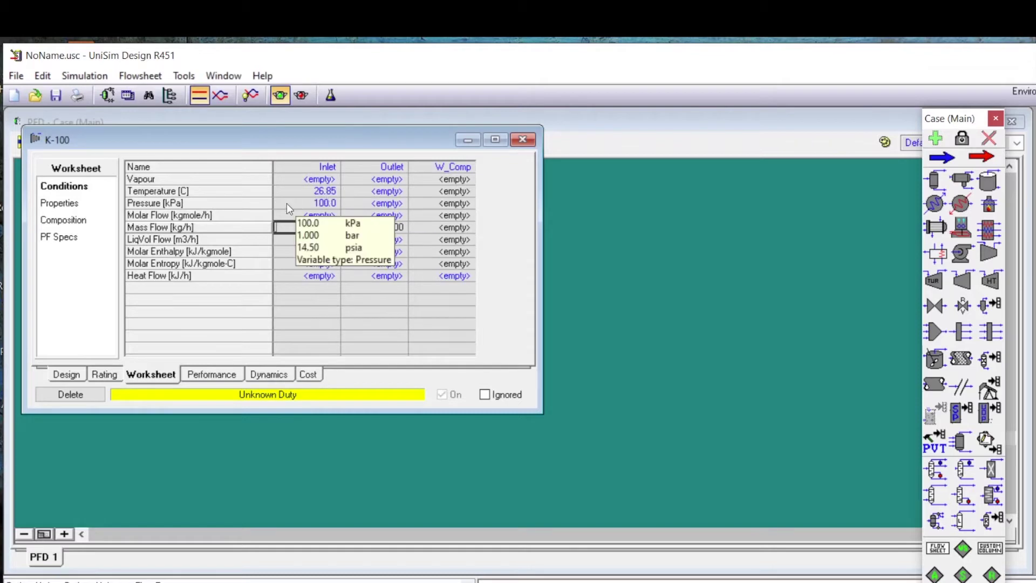
{"action": "mouse_move", "coordinate": [285, 236]}
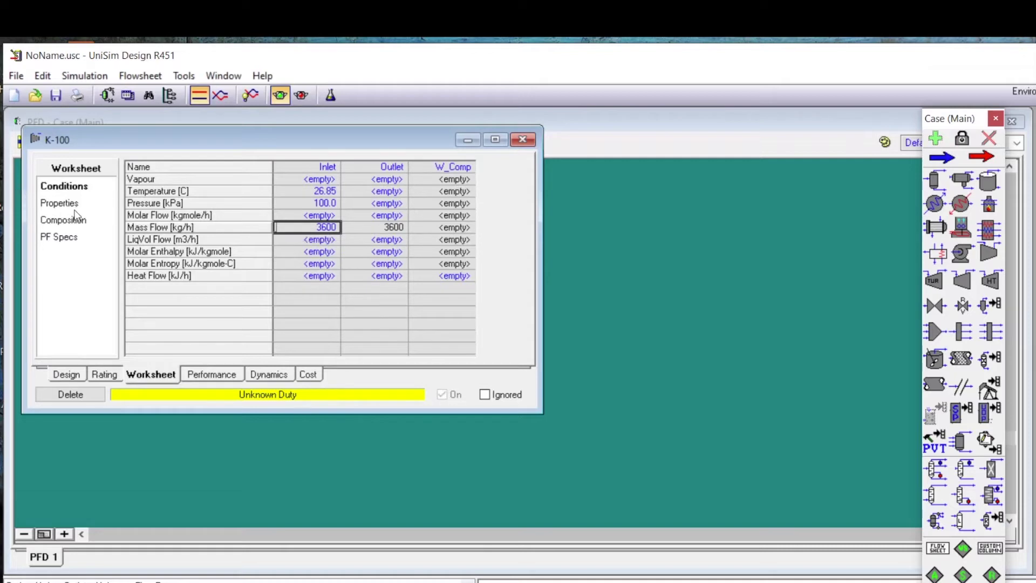
{"action": "left_click", "coordinate": [69, 225]}
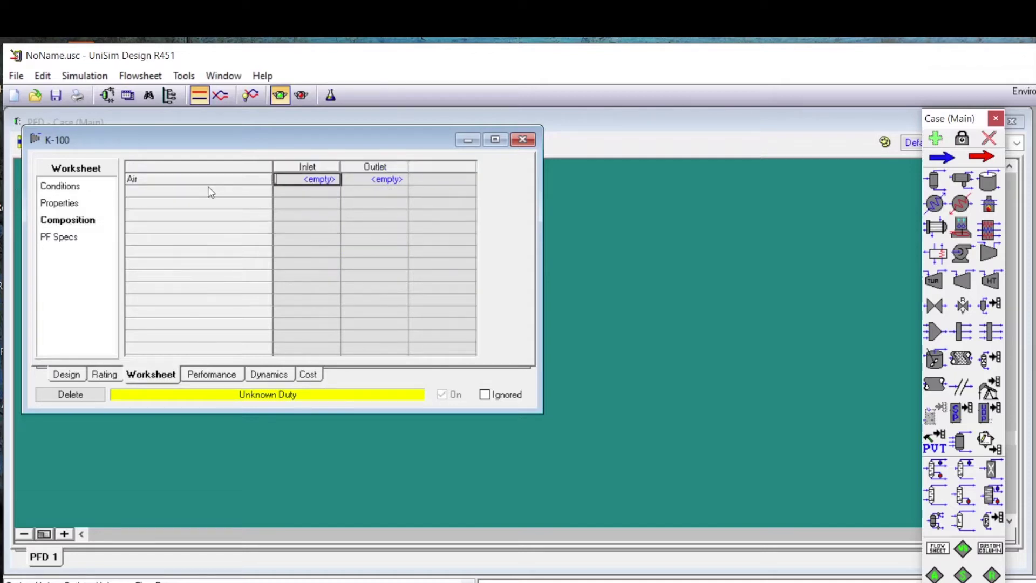
{"action": "type", "text": "1"}
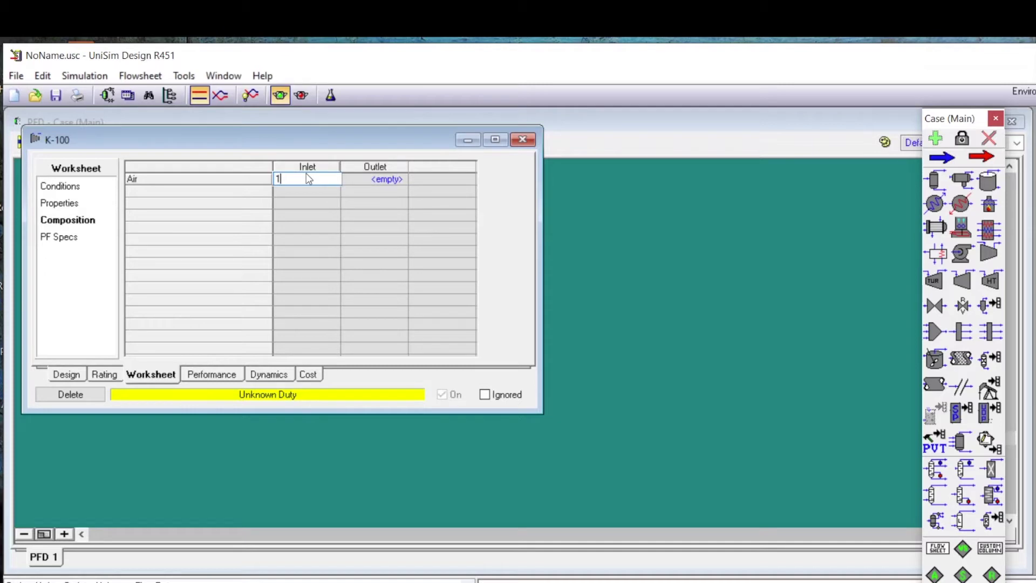
{"action": "key", "text": "Return"}
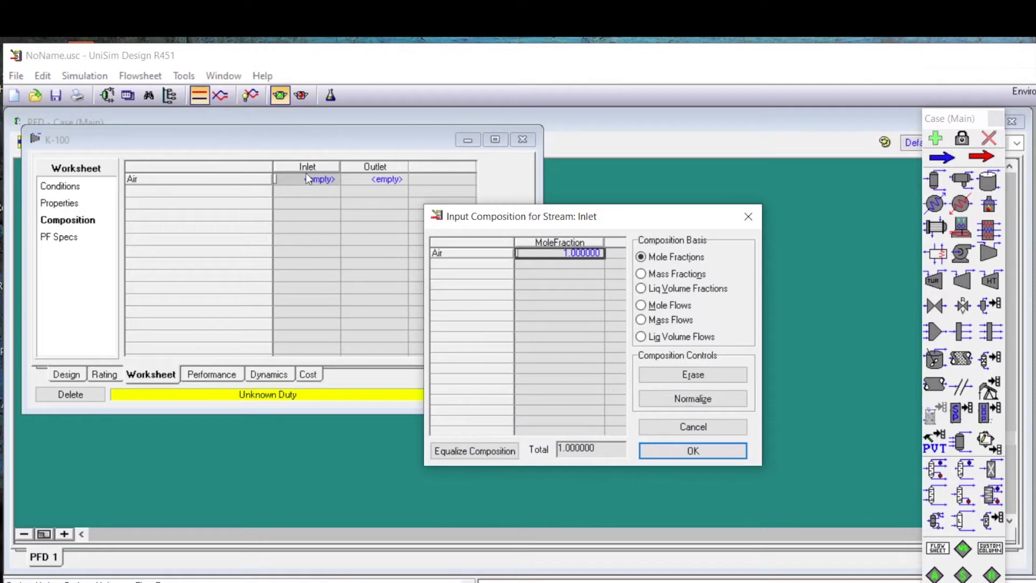
{"action": "key", "text": "Return"}
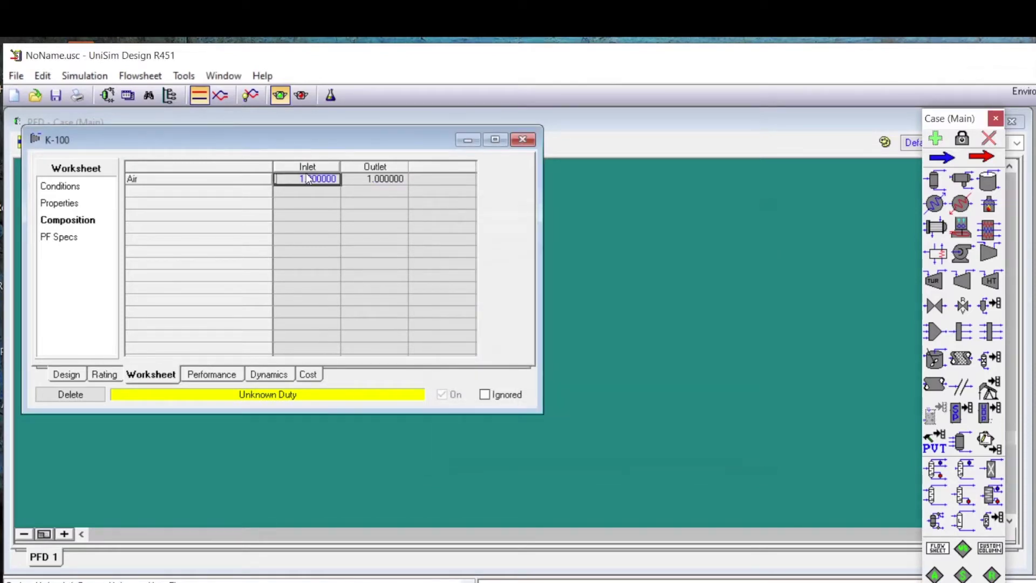
Check the exit pressure in the problem statement and set the Outlet stream's pressure to 900 kPa in the compressor worksheet.
{"action": "left_click", "coordinate": [61, 186]}
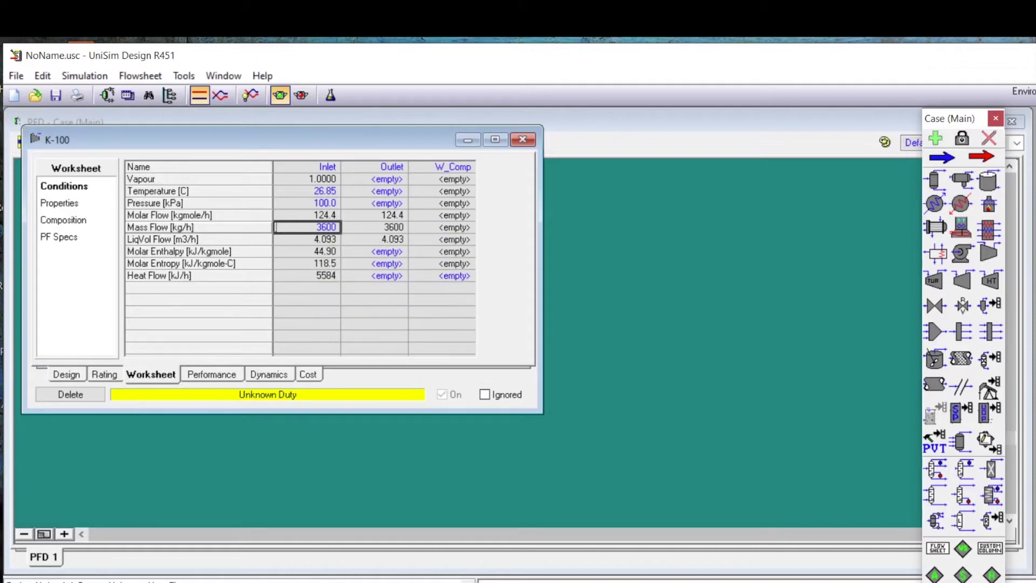
{"action": "key", "text": "alt+Tab"}
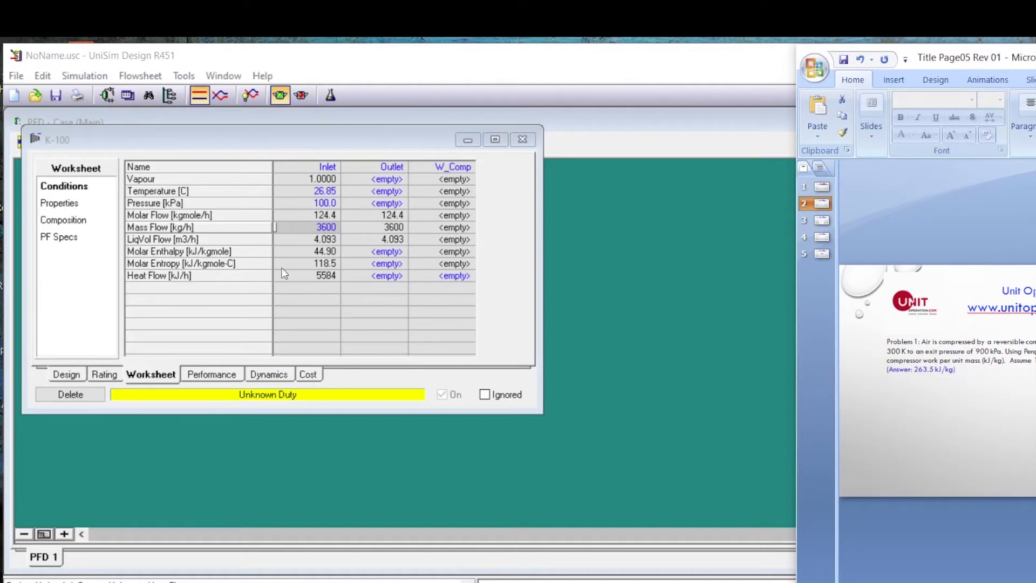
{"action": "left_click", "coordinate": [390, 205]}
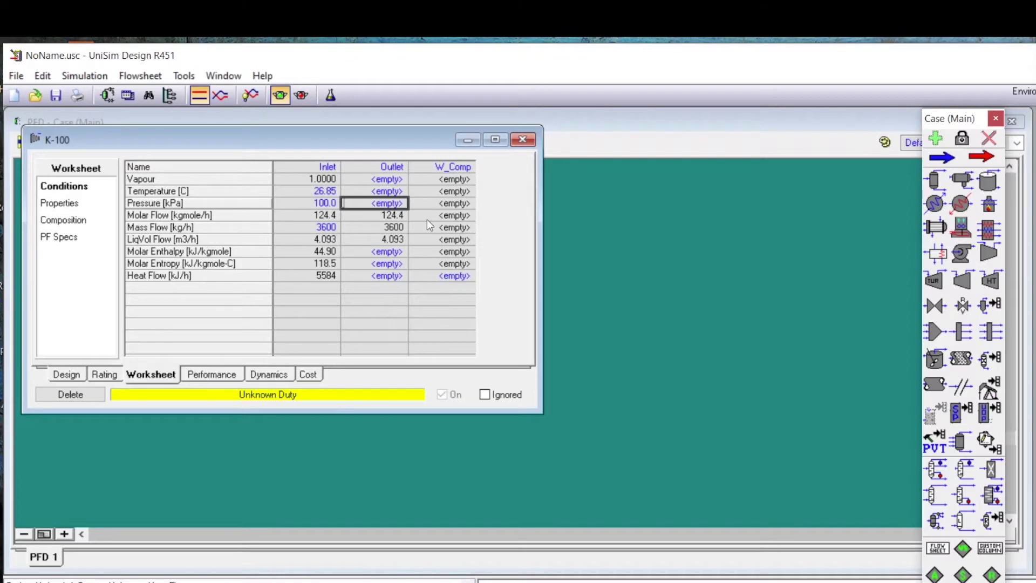
{"action": "type", "text": "900"}
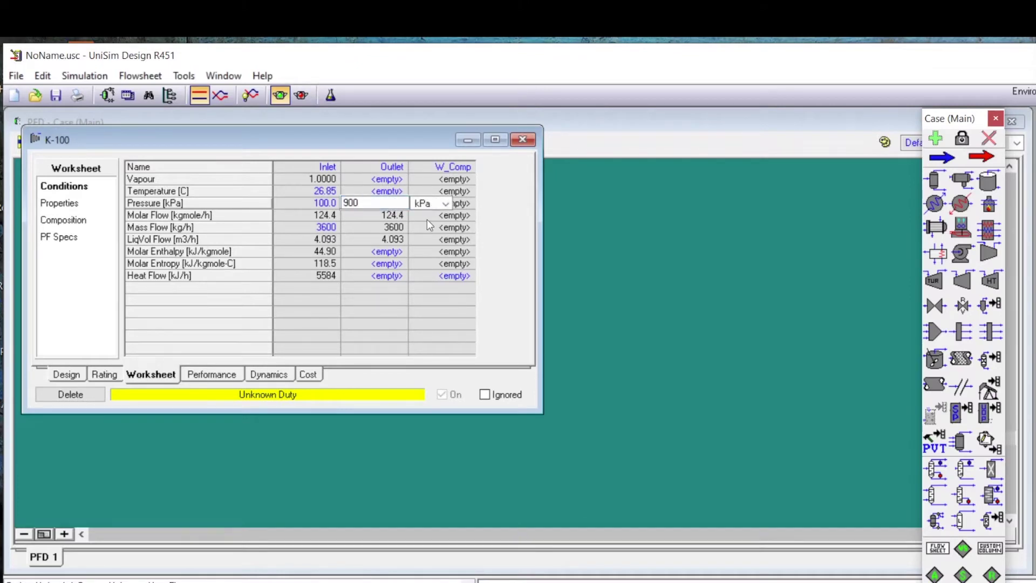
{"action": "left_click", "coordinate": [383, 312]}
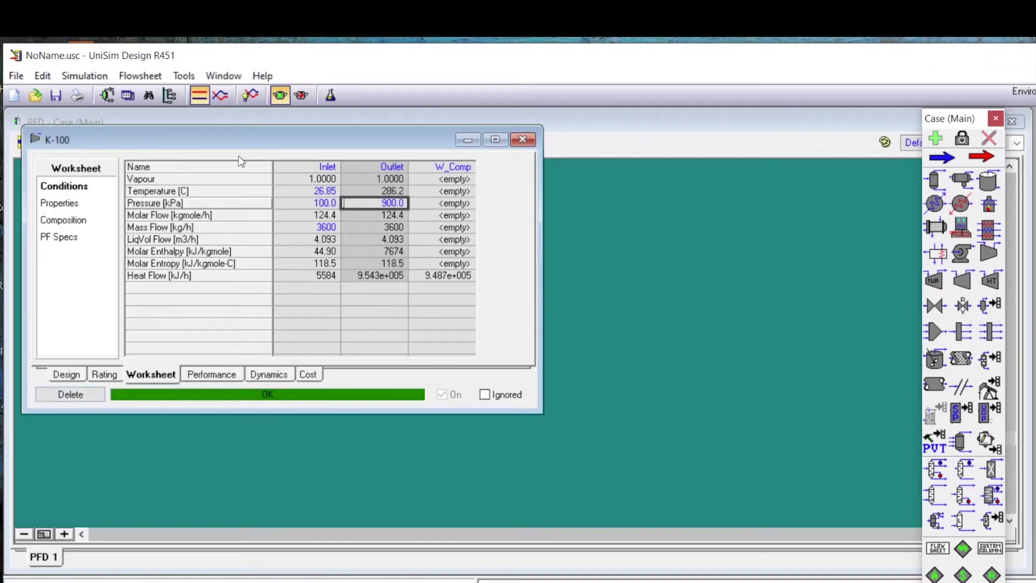
Uncover the flowsheet and examine the K-100 compressor's duty among its design parameters.
{"action": "left_click_drag", "start_coordinate": [280, 139], "coordinate": [470, 402]}
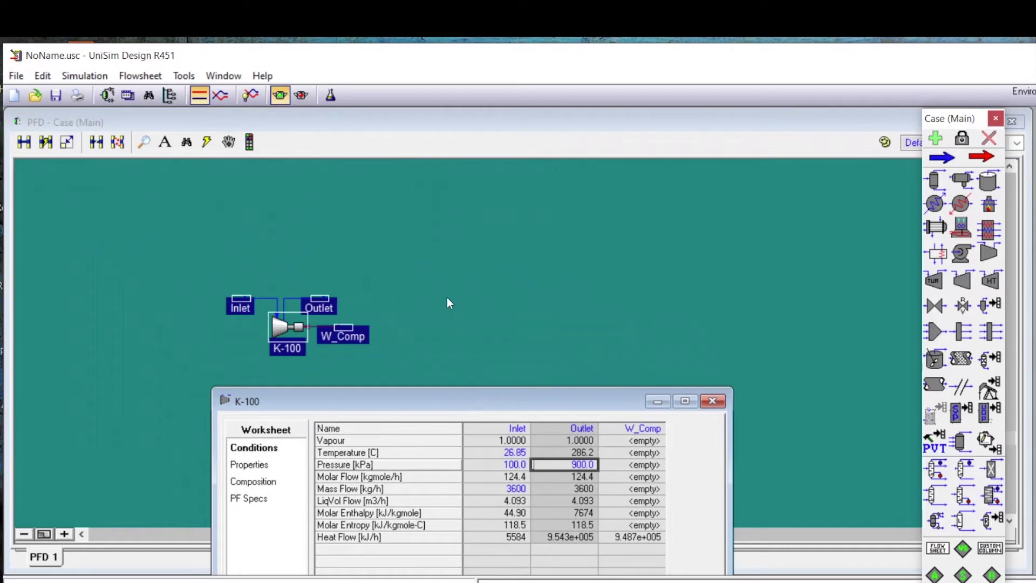
{"action": "left_click", "coordinate": [452, 328]}
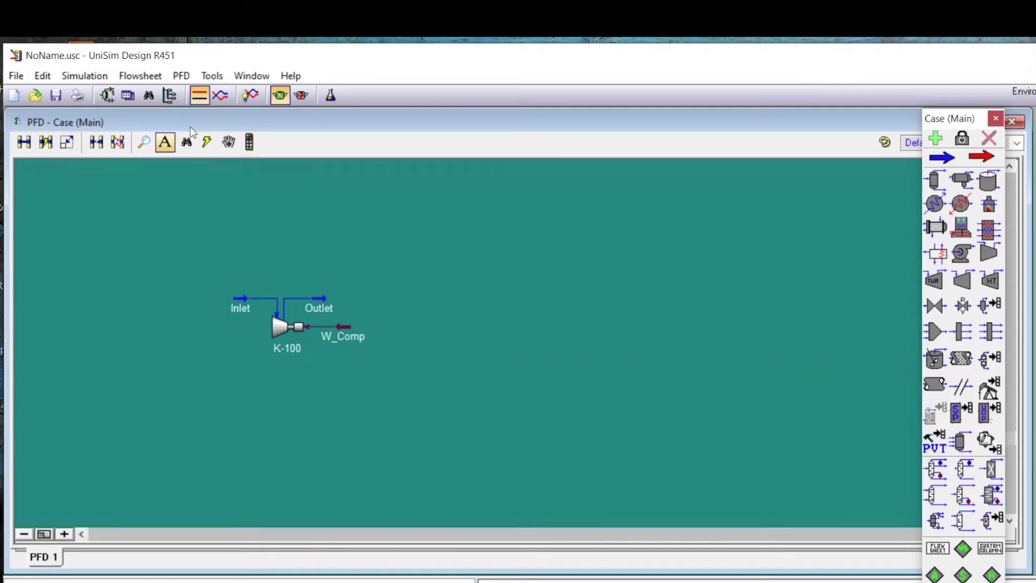
{"action": "mouse_move", "coordinate": [275, 331]}
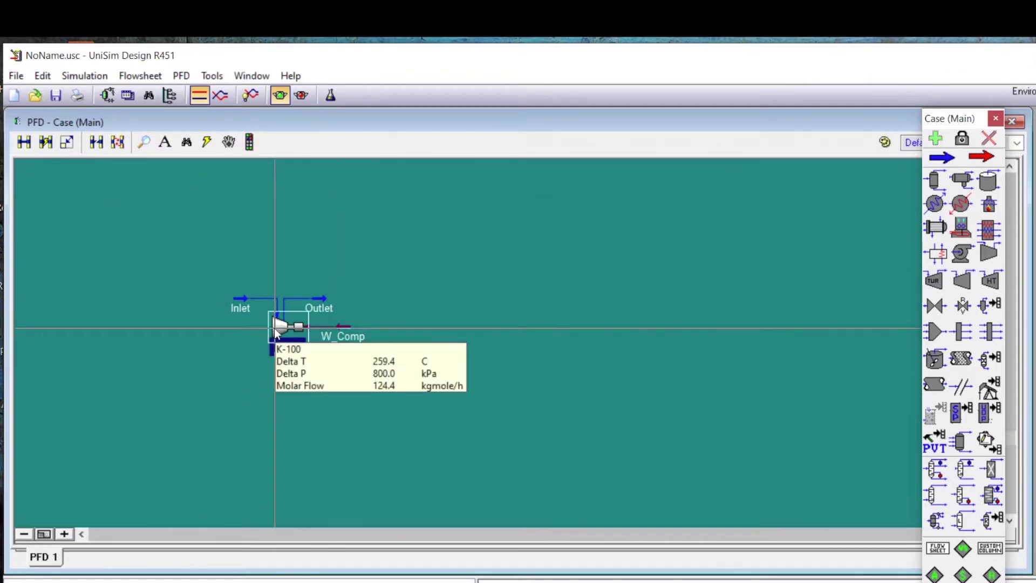
{"action": "double_click", "coordinate": [276, 330]}
{"action": "left_click_drag", "start_coordinate": [517, 405], "coordinate": [567, 189]}
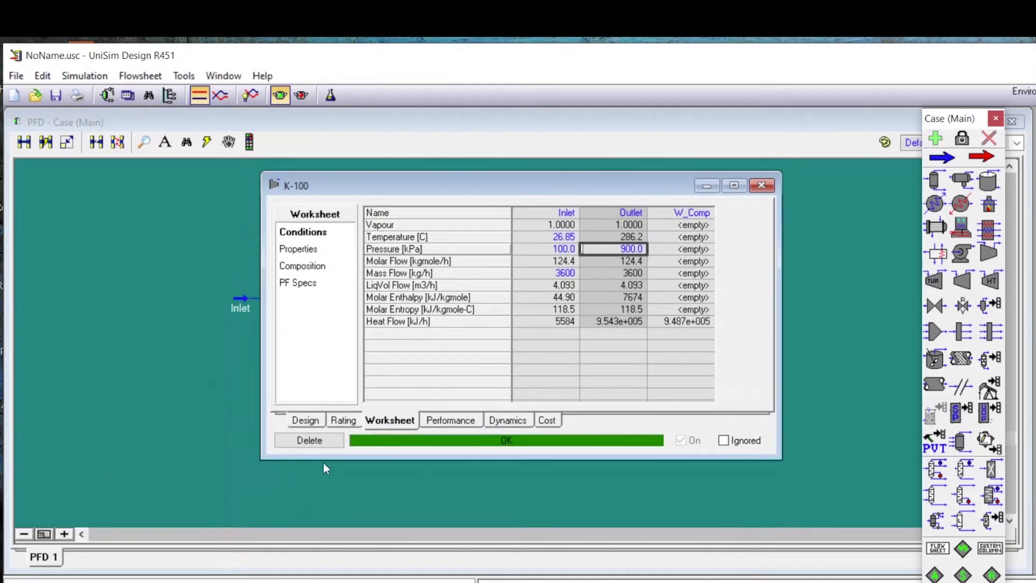
{"action": "left_click", "coordinate": [308, 421]}
{"action": "mouse_move", "coordinate": [374, 344]}
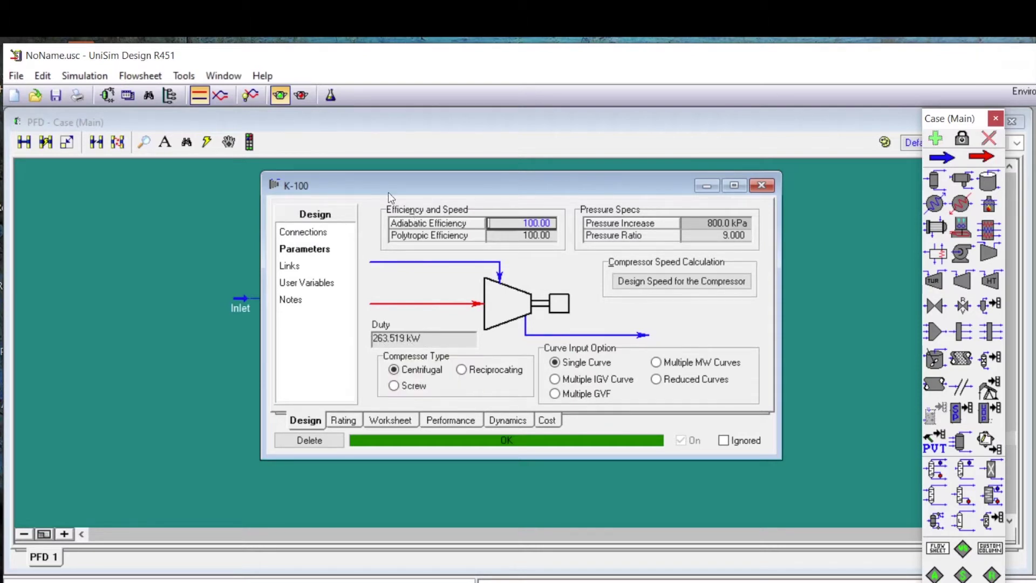
{"action": "left_click_drag", "start_coordinate": [383, 183], "coordinate": [515, 195]}
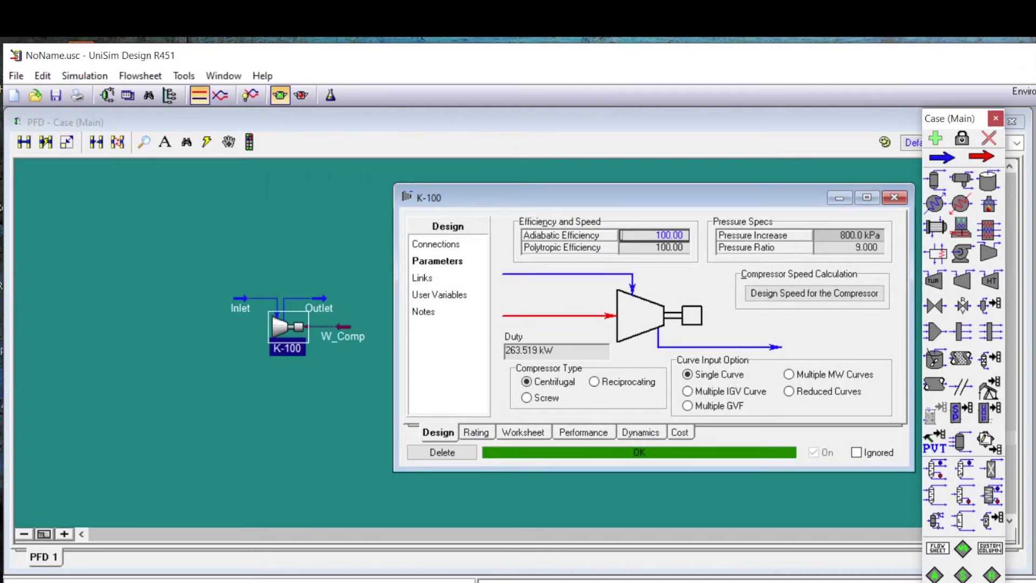
Switch to PowerPoint and examine the handwritten isentropic compression solution for Problem 1 on slide 3, enlarged for reading.
{"action": "key", "text": "alt+Tab"}
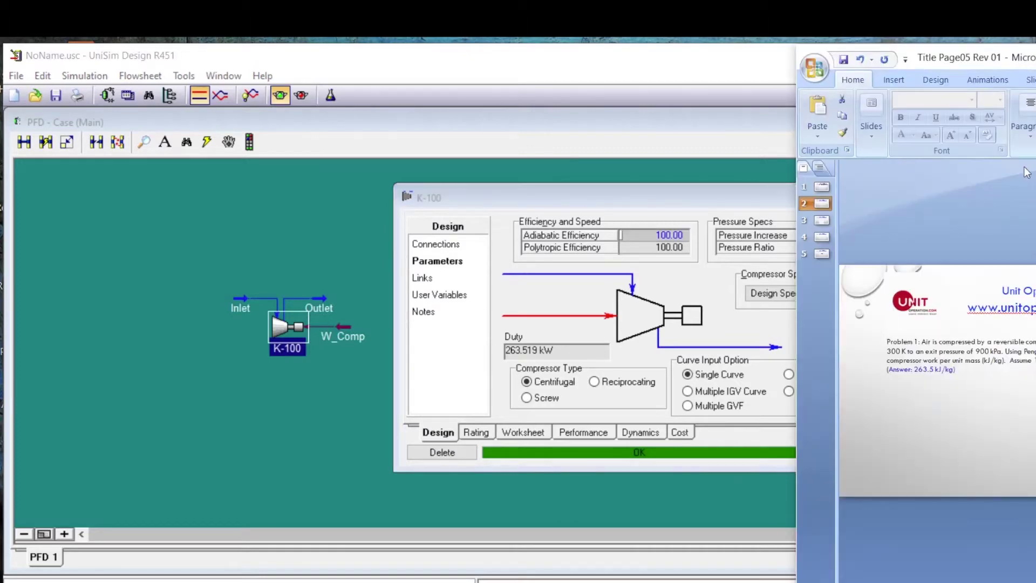
{"action": "left_click_drag", "start_coordinate": [971, 57], "coordinate": [665, 49]}
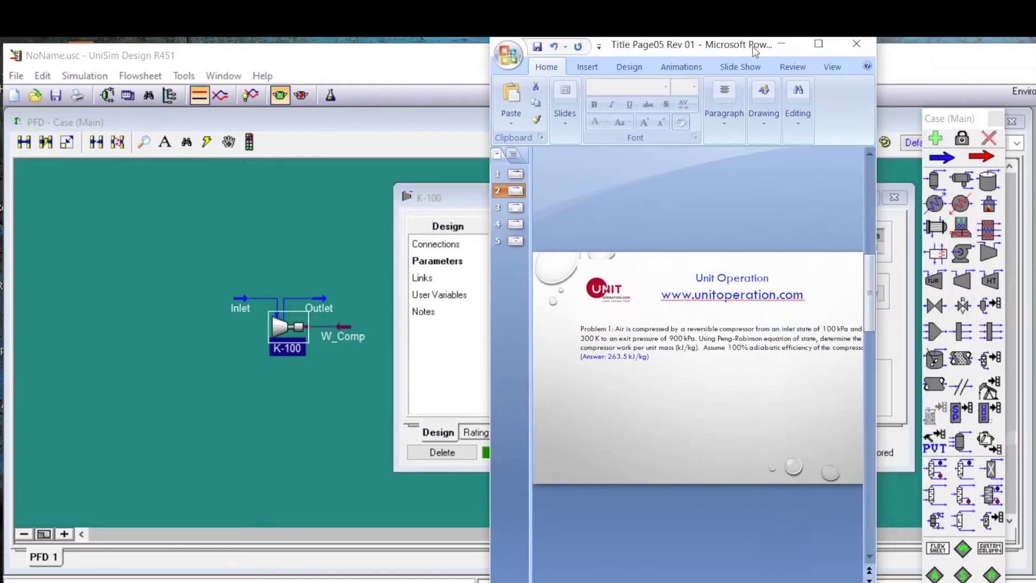
{"action": "left_click", "coordinate": [516, 213]}
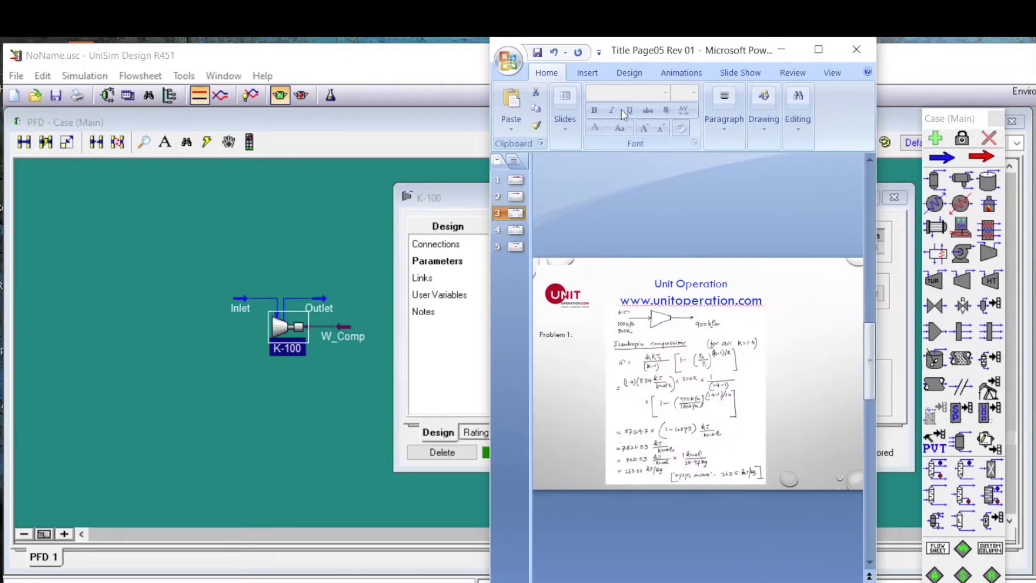
{"action": "left_click", "coordinate": [819, 50]}
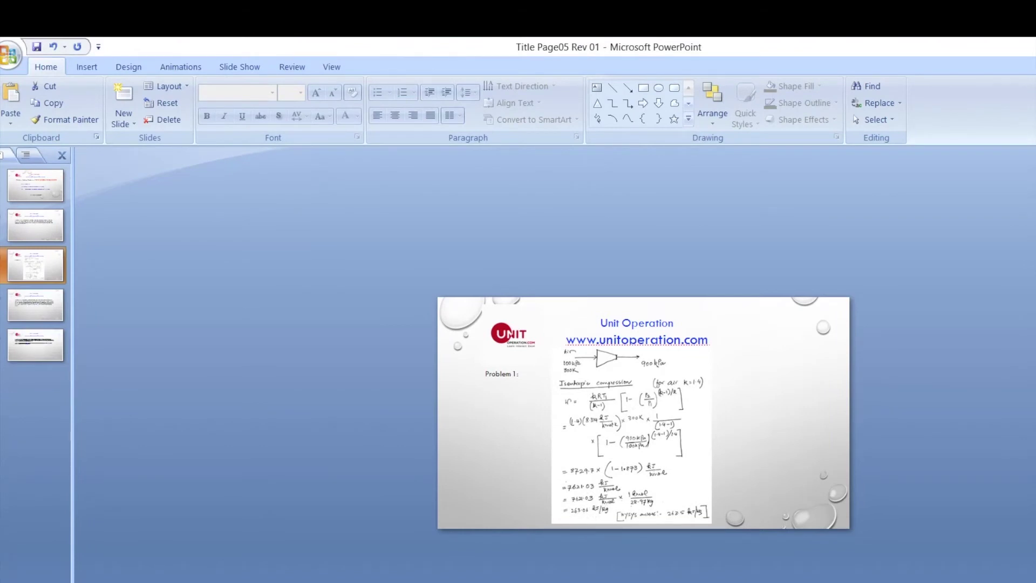
{"action": "scroll", "coordinate": [642, 413], "scroll_direction": "up", "scroll_amount": 5}
{"action": "scroll", "coordinate": [378, 254], "scroll_direction": "up", "scroll_amount": 2}
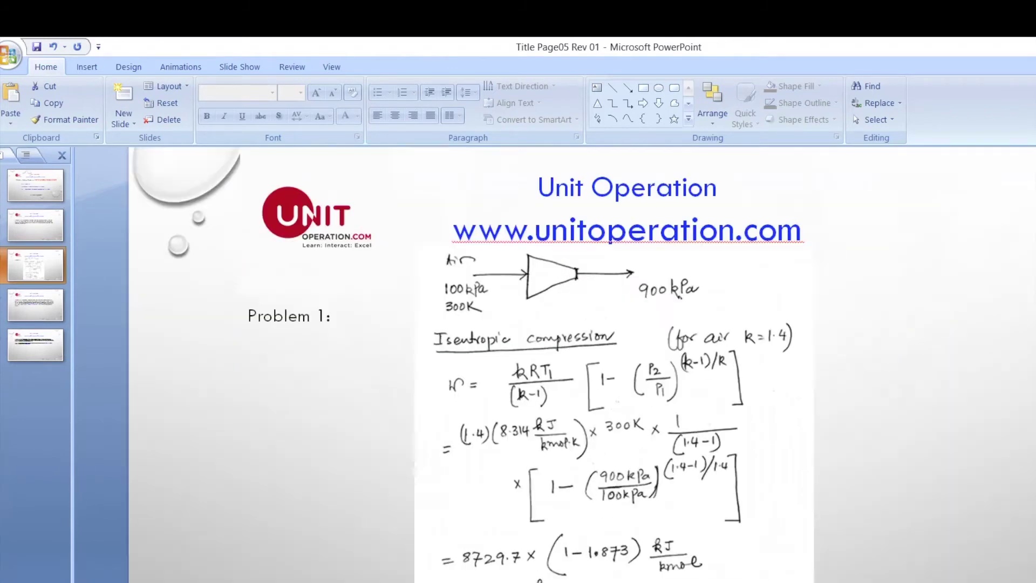
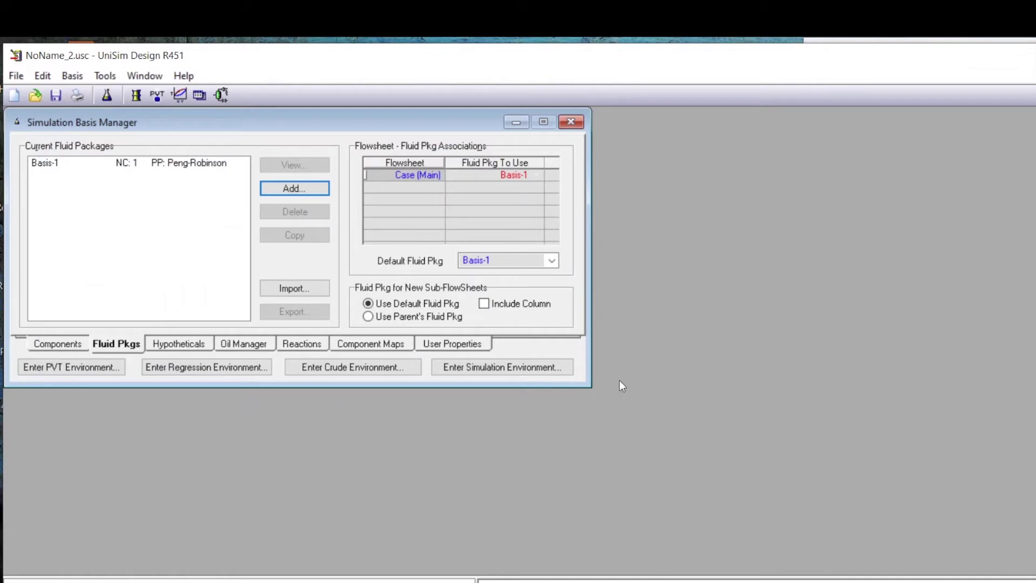
Enter the simulation environment of the new case, enlarge the flowsheet window and place a compressor on it.
{"action": "left_click", "coordinate": [531, 365]}
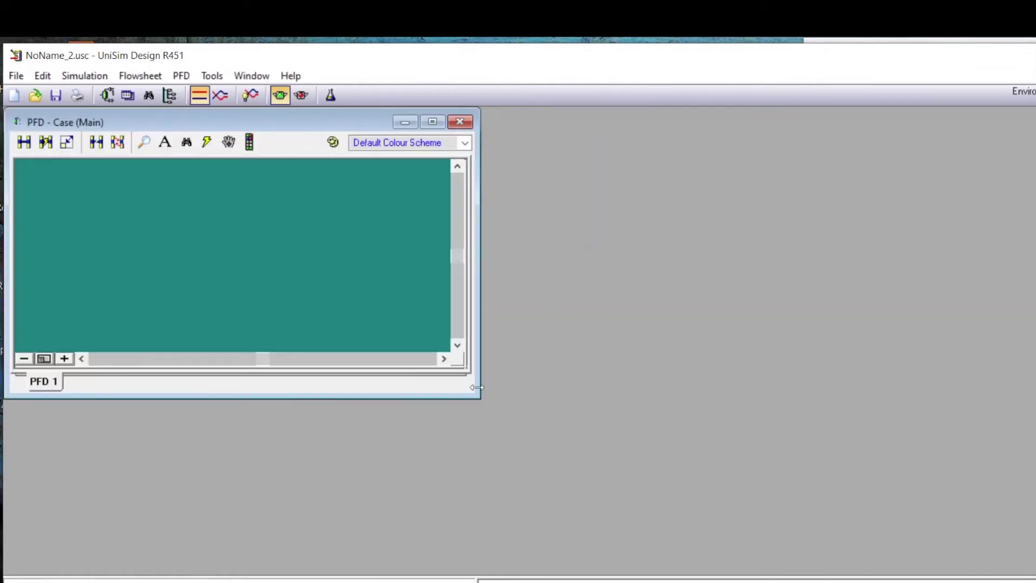
{"action": "left_click_drag", "start_coordinate": [477, 401], "coordinate": [1017, 554]}
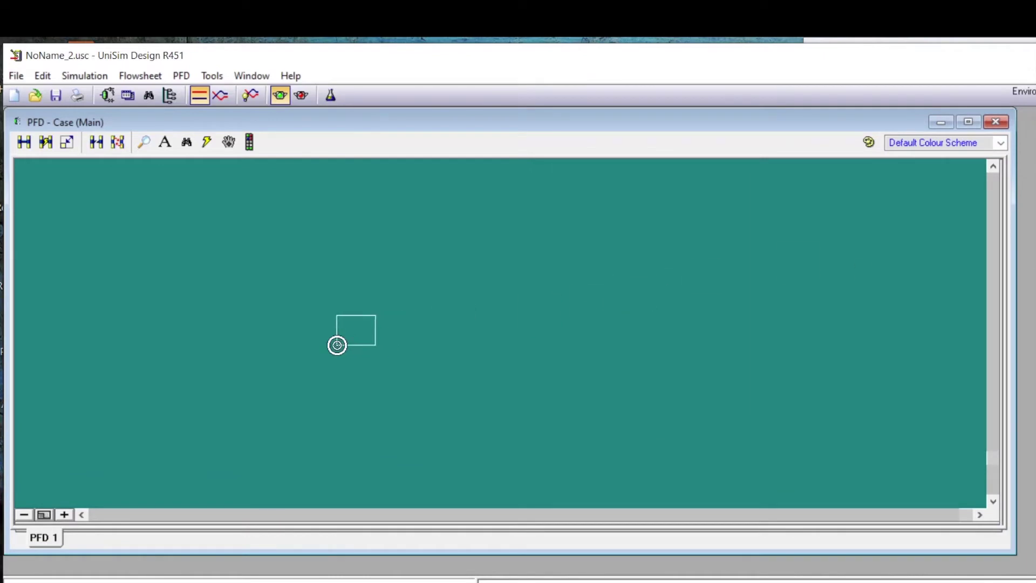
{"action": "left_click", "coordinate": [317, 342]}
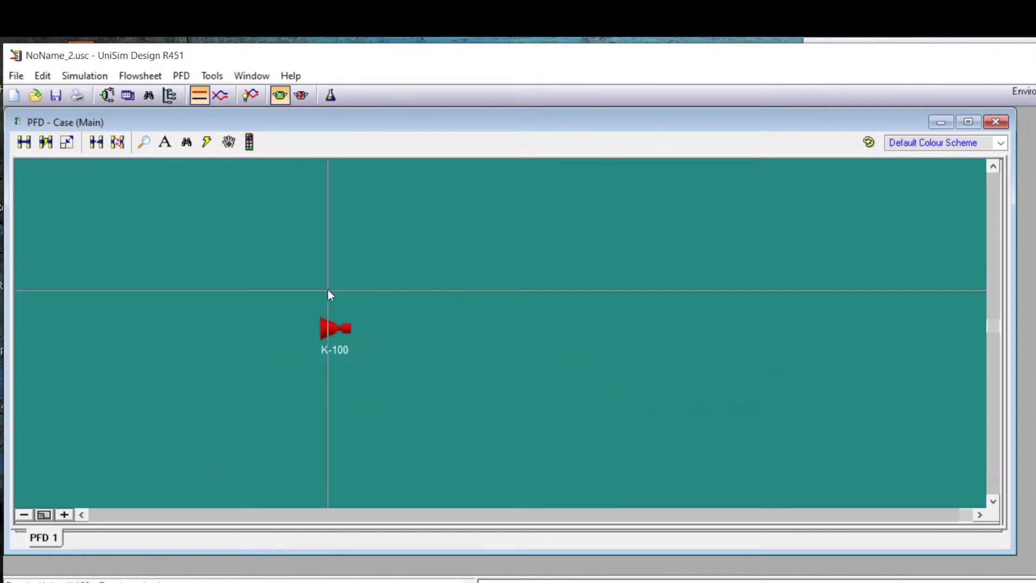
Connect the new compressor to an inlet stream named Inlet, an outlet stream named Outlet and an energy stream named W_Comp.
{"action": "double_click", "coordinate": [327, 328]}
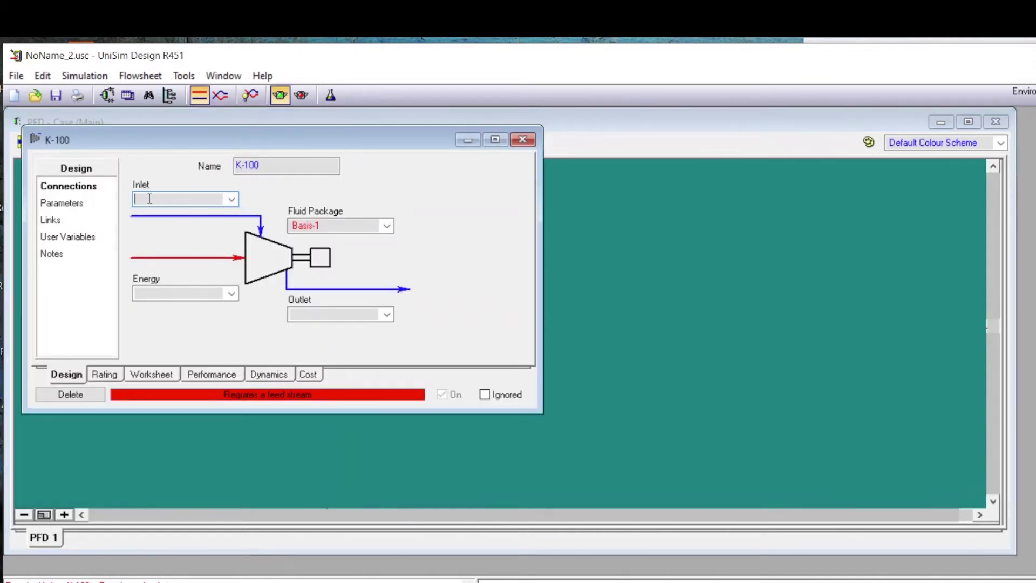
{"action": "type", "text": "Inlet"}
{"action": "left_click", "coordinate": [306, 314]}
{"action": "type", "text": "Out"}
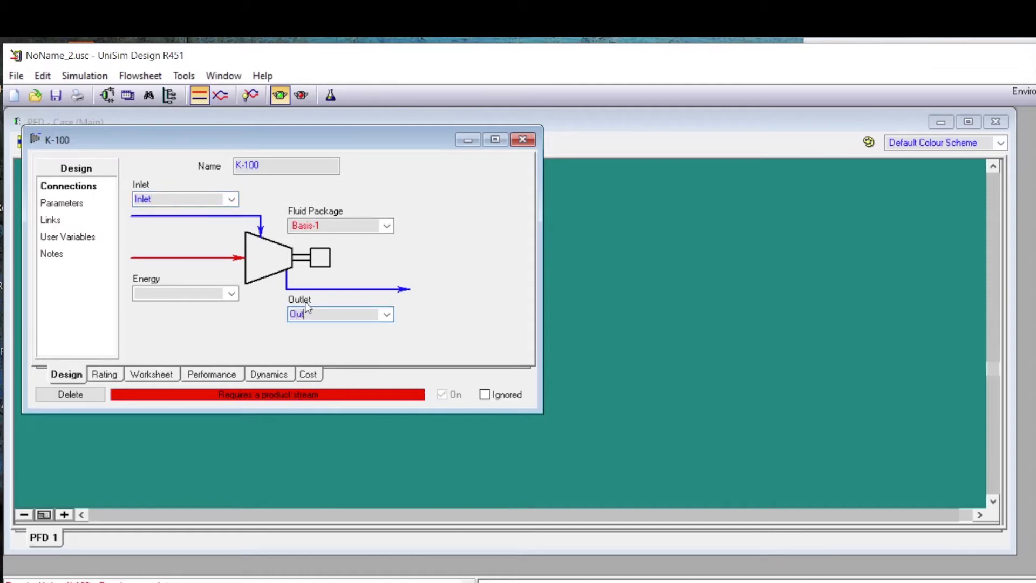
{"action": "type", "text": "let"}
{"action": "left_click", "coordinate": [186, 291]}
{"action": "type", "text": "W_Comp"}
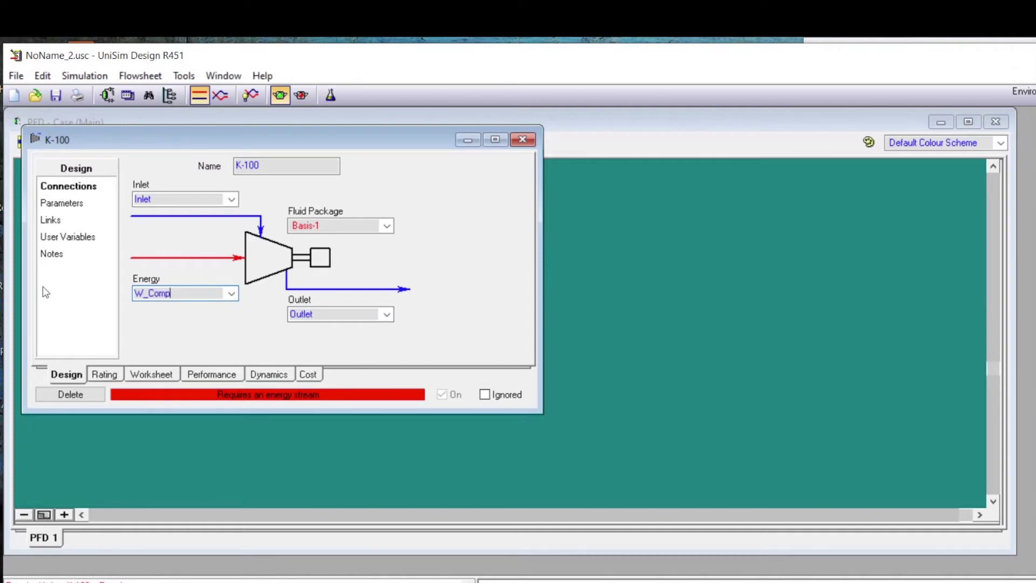
Check the efficiency given in Problem 2 and set the compressor's adiabatic efficiency to 80.
{"action": "left_click", "coordinate": [66, 204]}
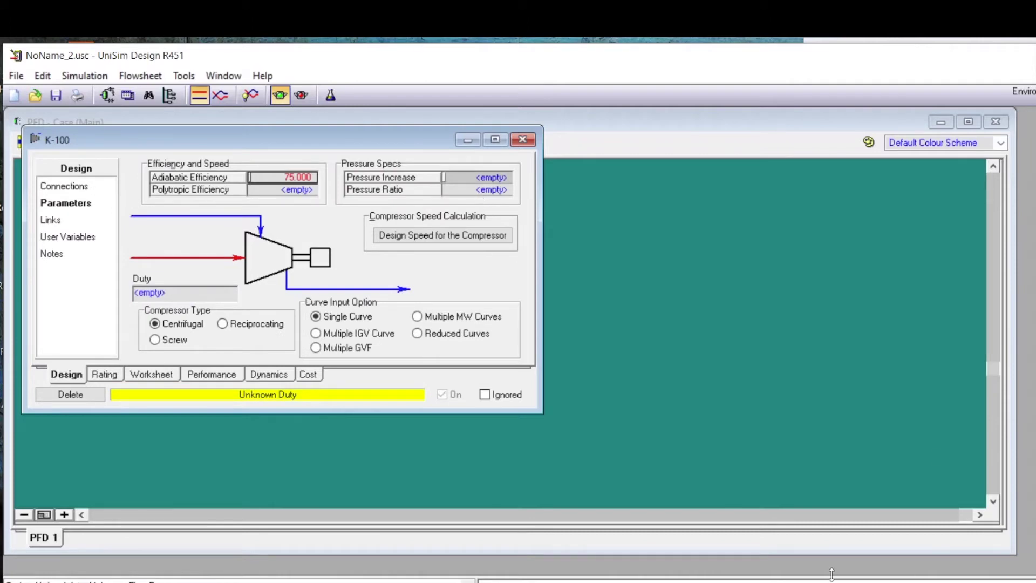
{"action": "key", "text": "alt+Tab"}
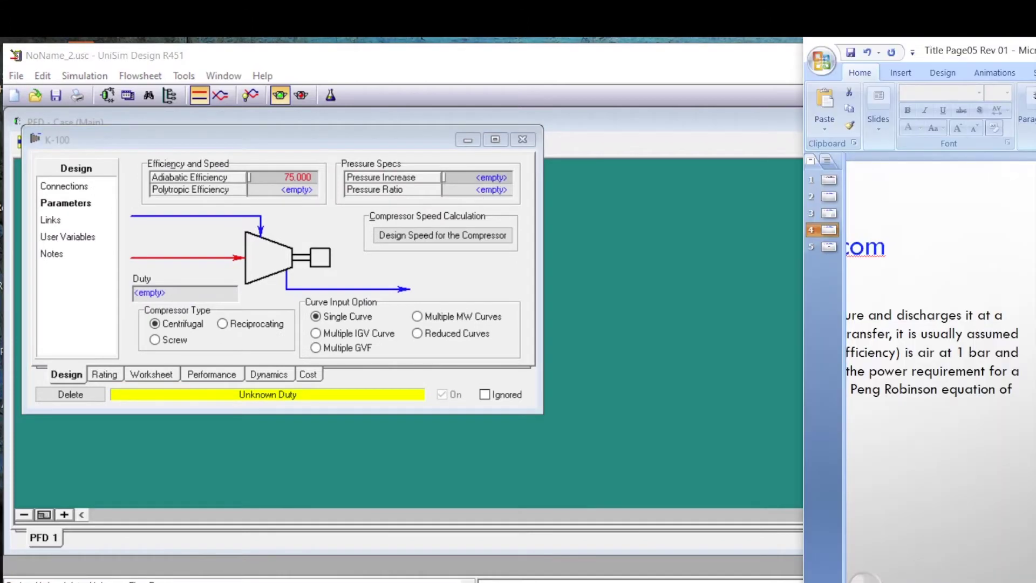
{"action": "scroll", "coordinate": [935, 383], "scroll_direction": "left", "scroll_amount": 4}
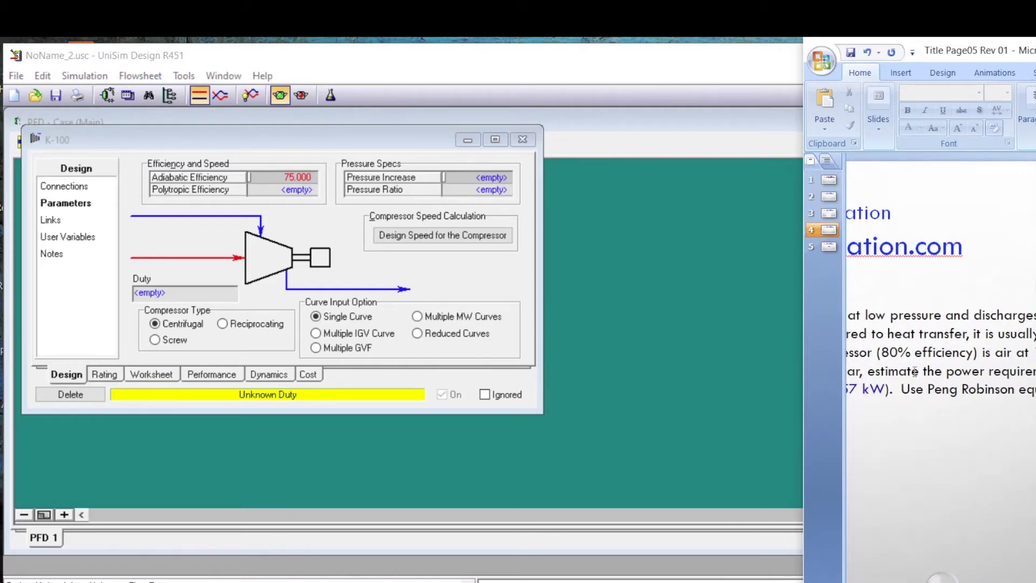
{"action": "left_click", "coordinate": [284, 176]}
{"action": "type", "text": "80"}
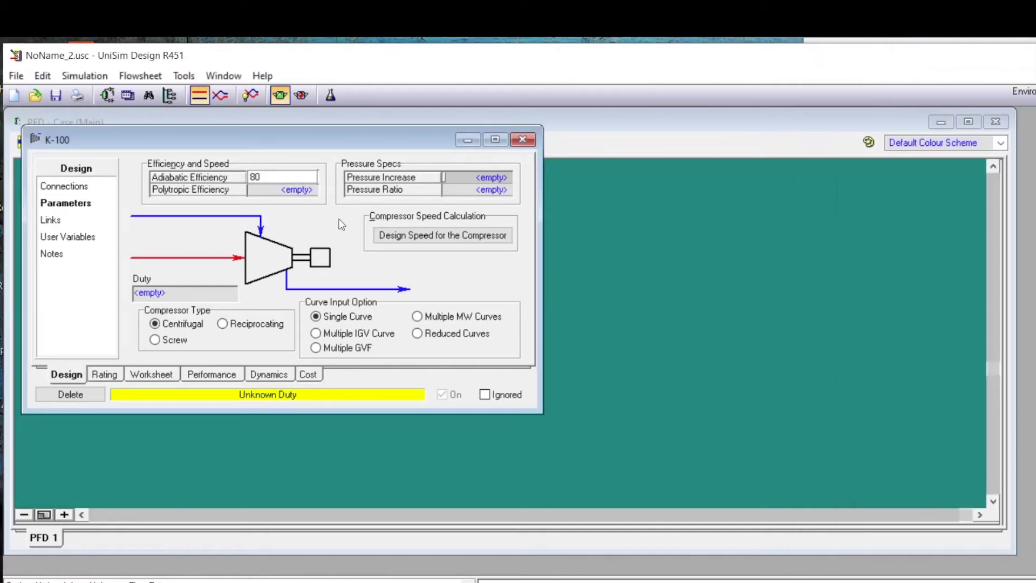
{"action": "key", "text": "Return"}
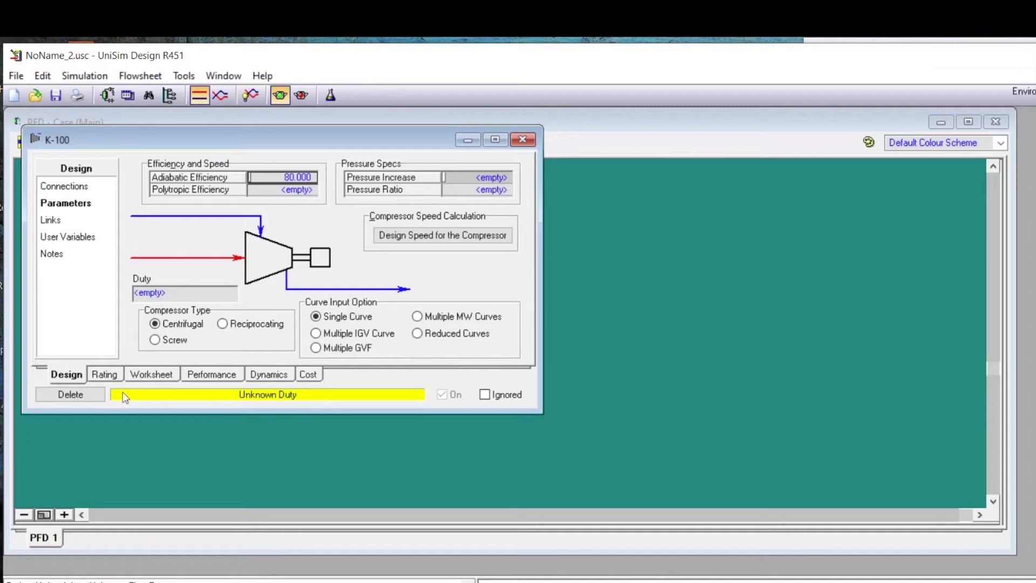
Set the Inlet stream's Air mole fraction to 1 in the compressor worksheet and accept the composition.
{"action": "left_click", "coordinate": [159, 378]}
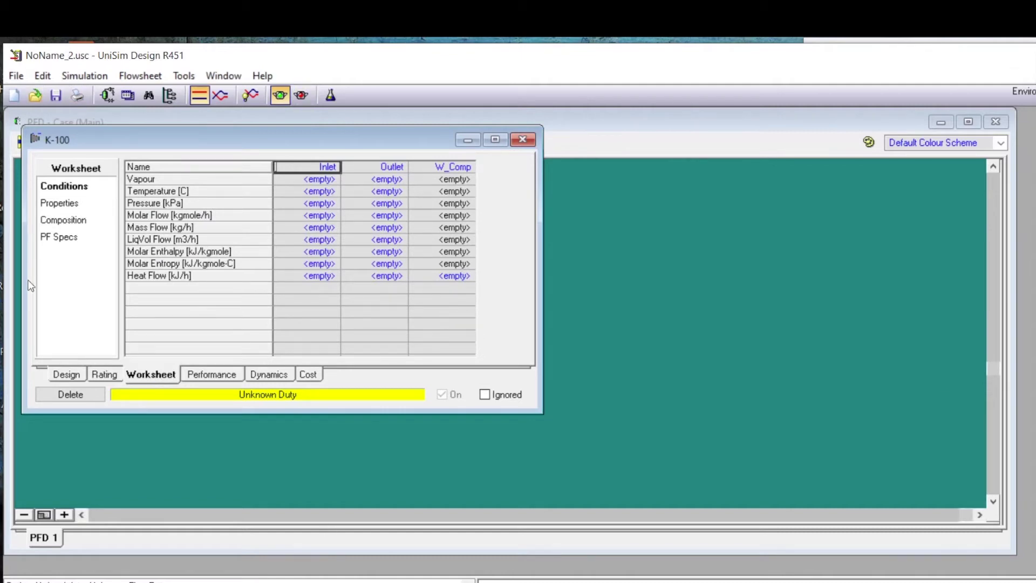
{"action": "left_click", "coordinate": [78, 221]}
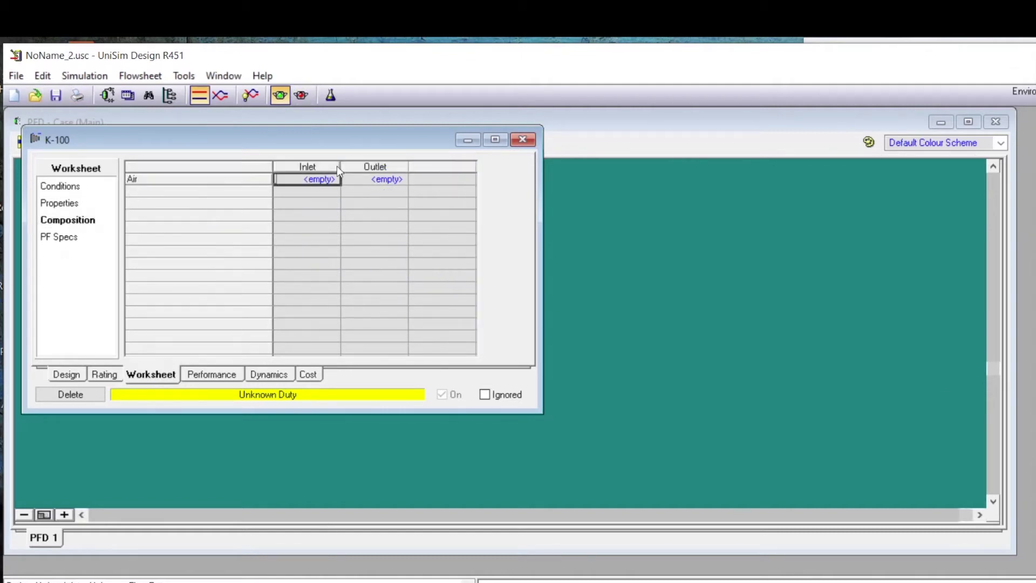
{"action": "type", "text": "1"}
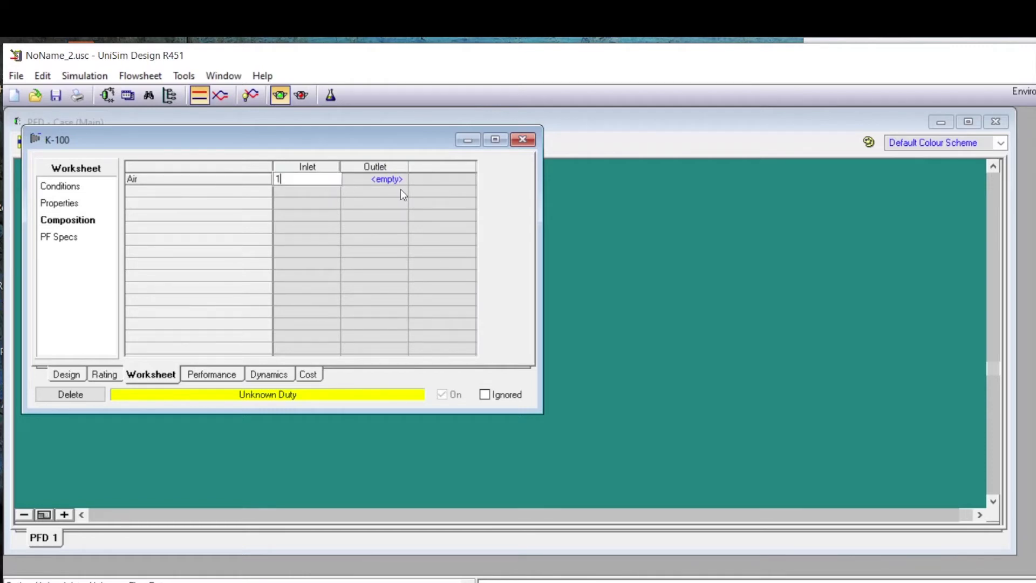
{"action": "key", "text": "Return"}
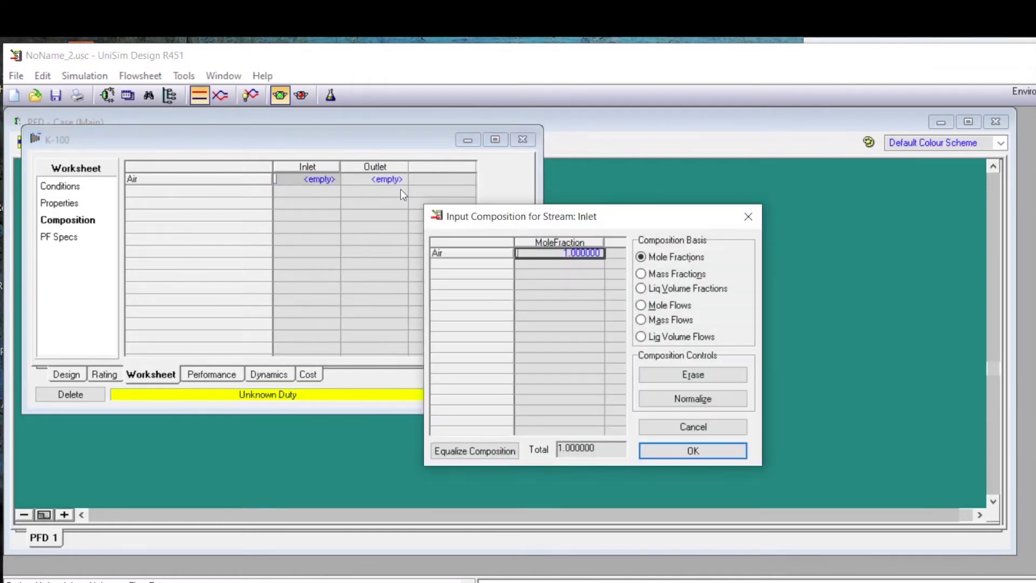
{"action": "key", "text": "Return"}
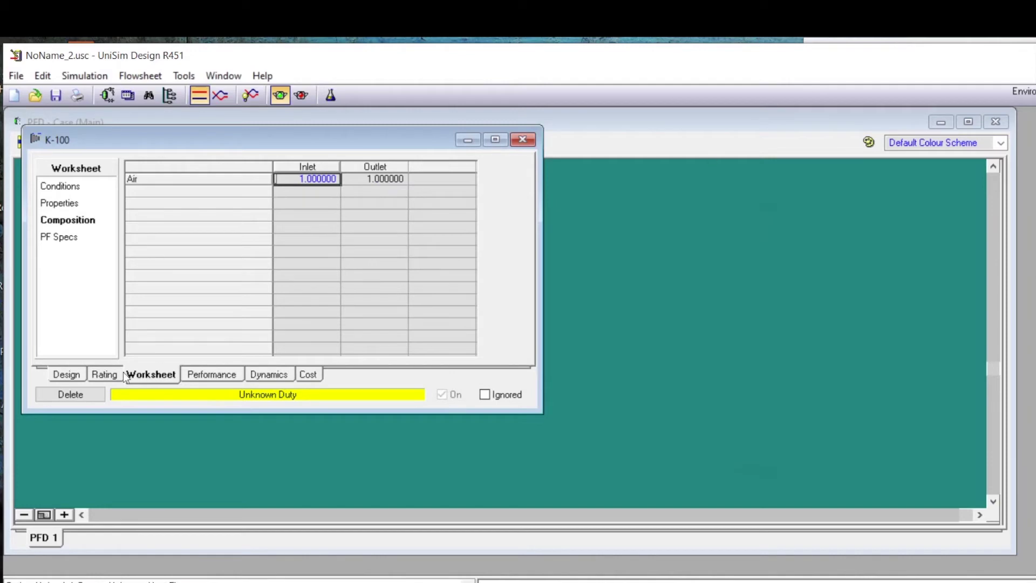
Check the inlet conditions given in Problem 2 and set the Inlet stream's pressure to 1 bar in the compressor worksheet.
{"action": "left_click", "coordinate": [61, 187]}
{"action": "key", "text": "alt+Tab"}
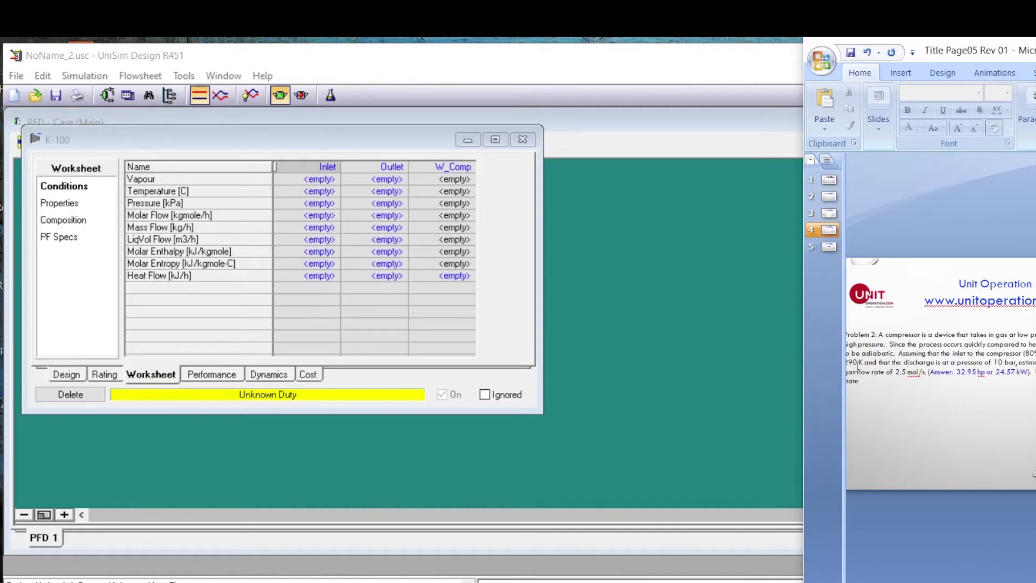
{"action": "left_click", "coordinate": [315, 203]}
{"action": "type", "text": "1"}
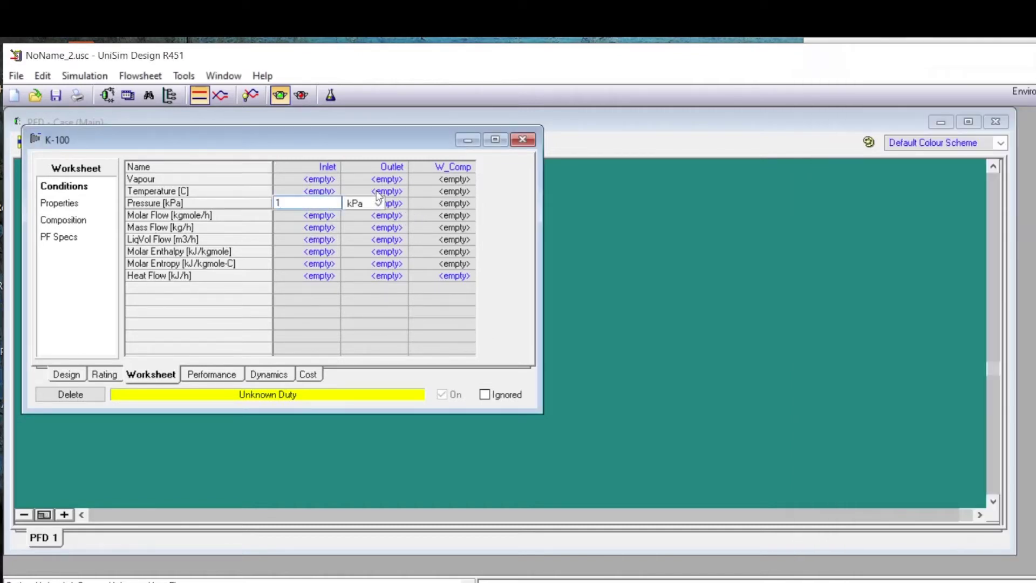
{"action": "left_click", "coordinate": [377, 203]}
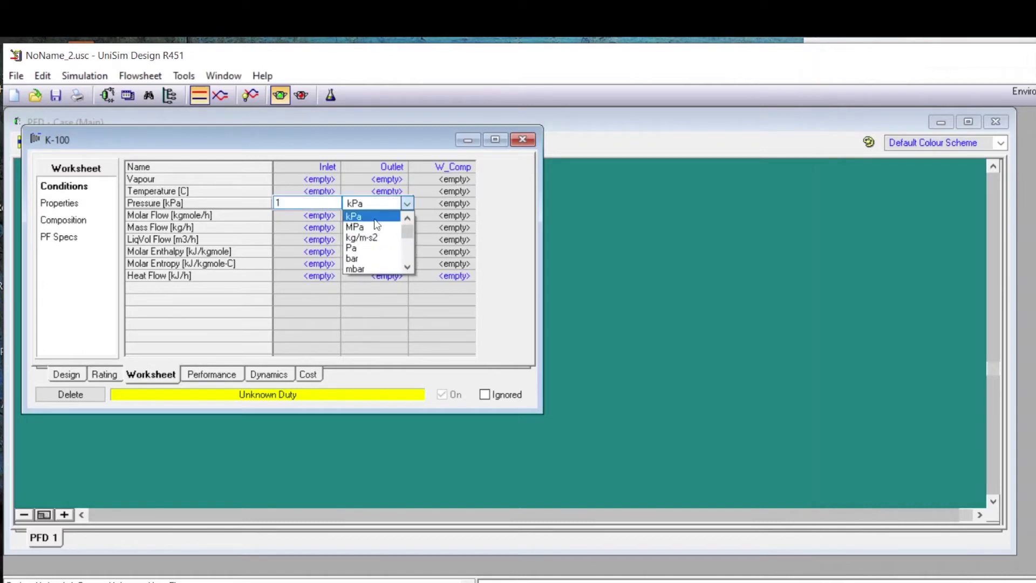
{"action": "left_click", "coordinate": [359, 259]}
Set the Inlet stream's temperature to 290 K.
{"action": "left_click", "coordinate": [321, 191]}
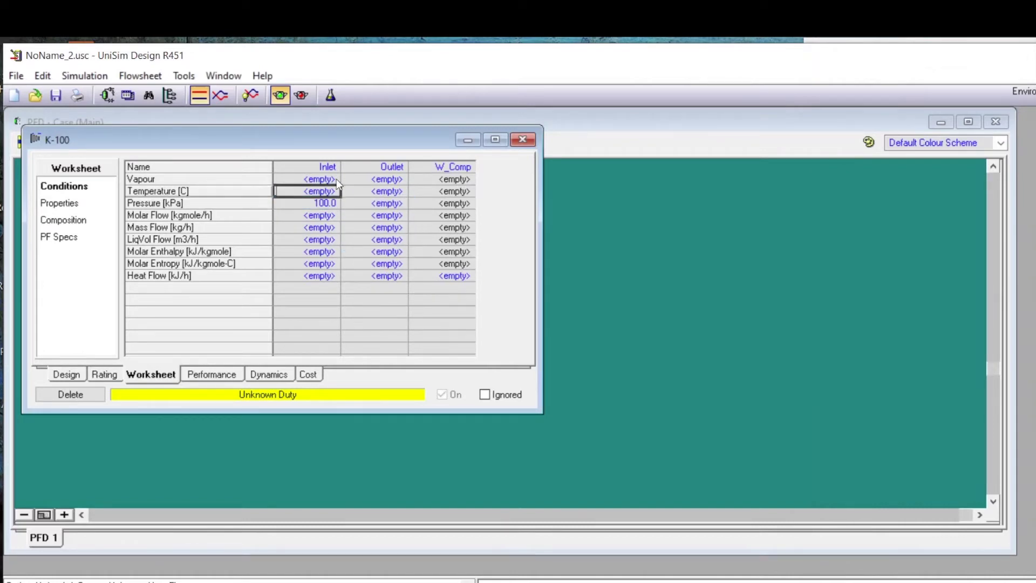
{"action": "type", "text": "290"}
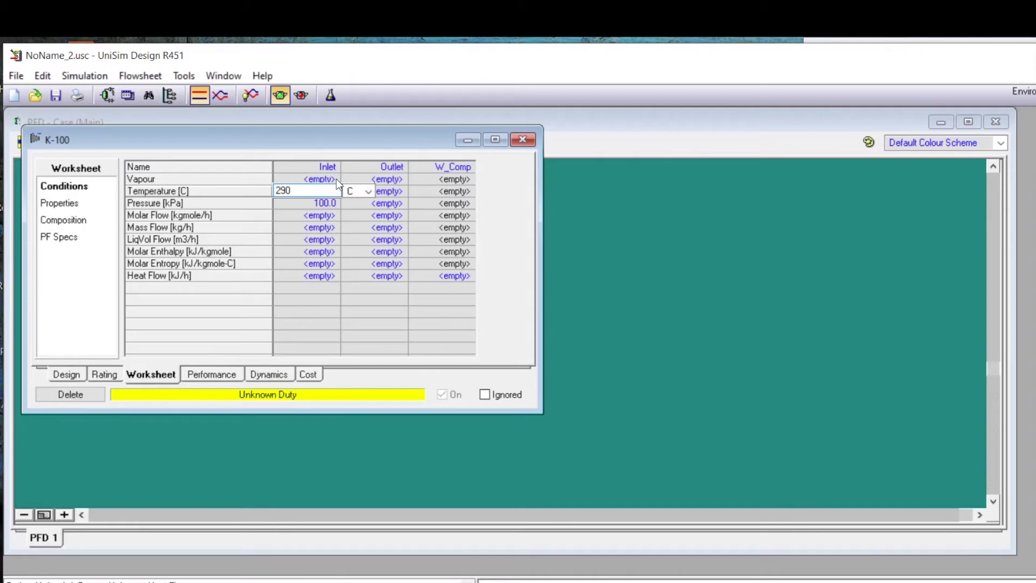
{"action": "left_click", "coordinate": [370, 193]}
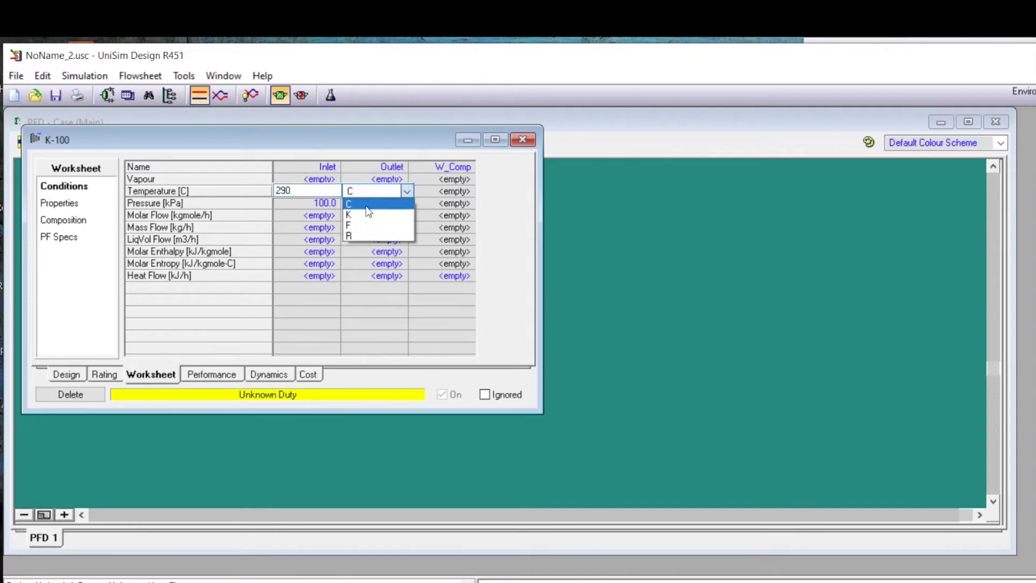
{"action": "left_click", "coordinate": [360, 223]}
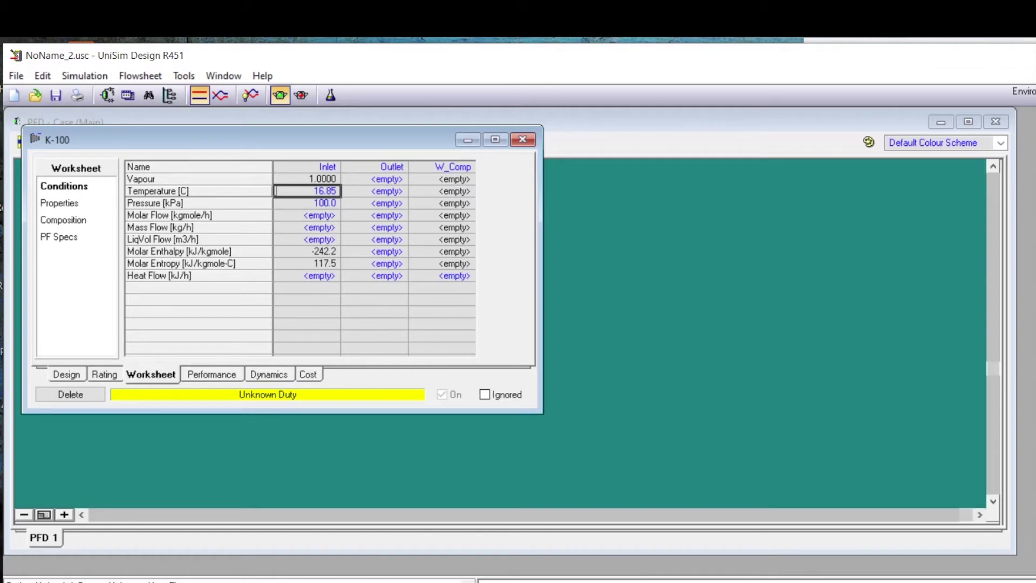
Check the flow rate in the problem statement and set the Inlet stream's molar flow to 2.5 gmole/s.
{"action": "key", "text": "alt+Tab"}
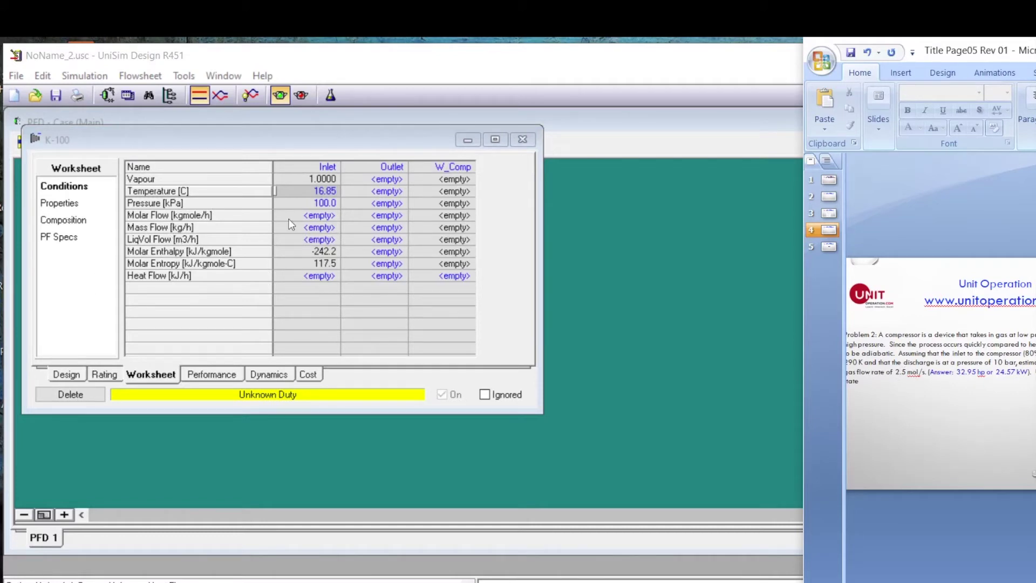
{"action": "left_click", "coordinate": [317, 218]}
{"action": "type", "text": "2.5"}
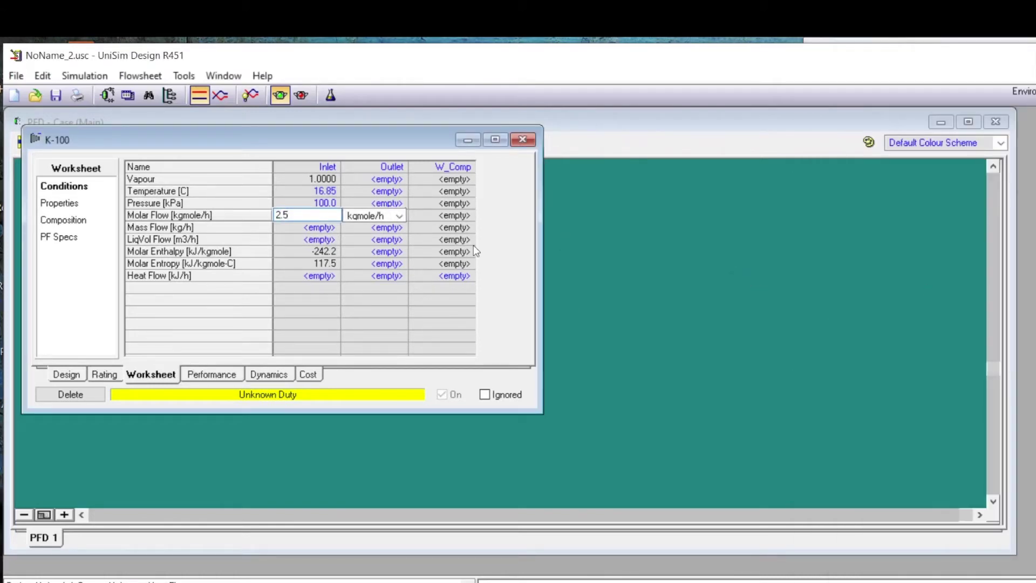
{"action": "left_click", "coordinate": [400, 216]}
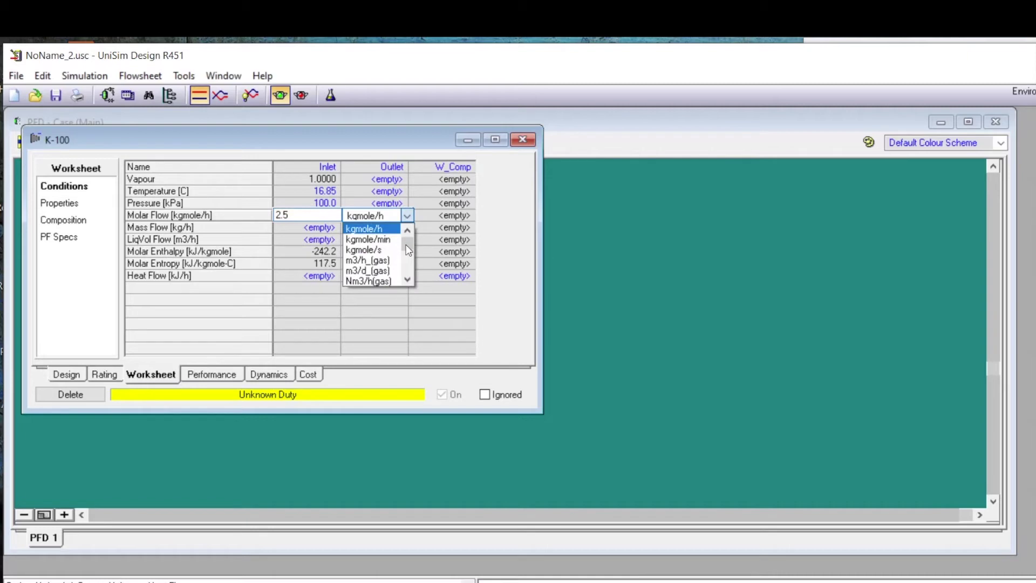
{"action": "left_click", "coordinate": [407, 279]}
{"action": "left_click", "coordinate": [407, 278]}
{"action": "left_click", "coordinate": [407, 278]}
{"action": "left_click", "coordinate": [407, 279]}
{"action": "left_click", "coordinate": [407, 279]}
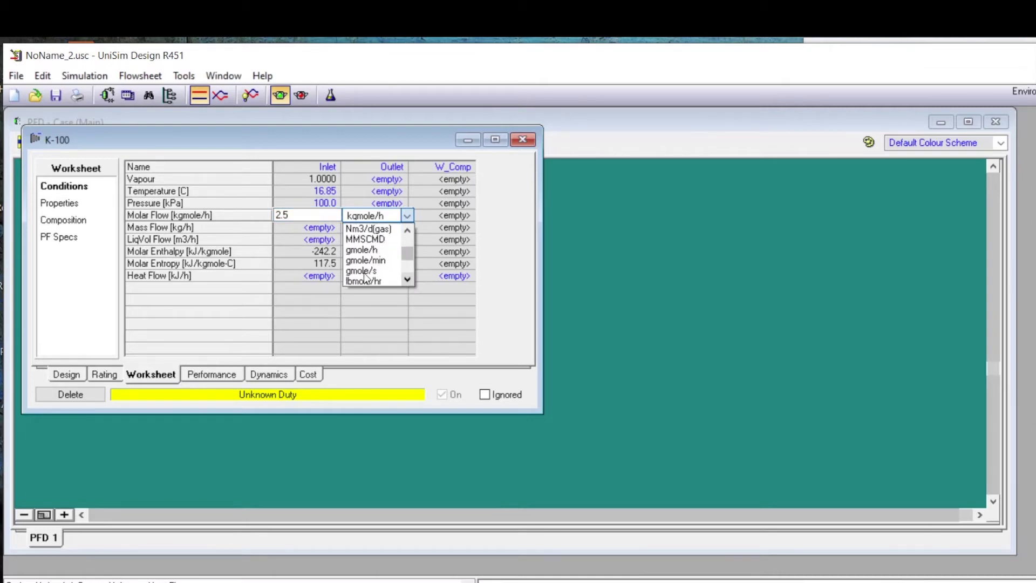
{"action": "left_click", "coordinate": [369, 271]}
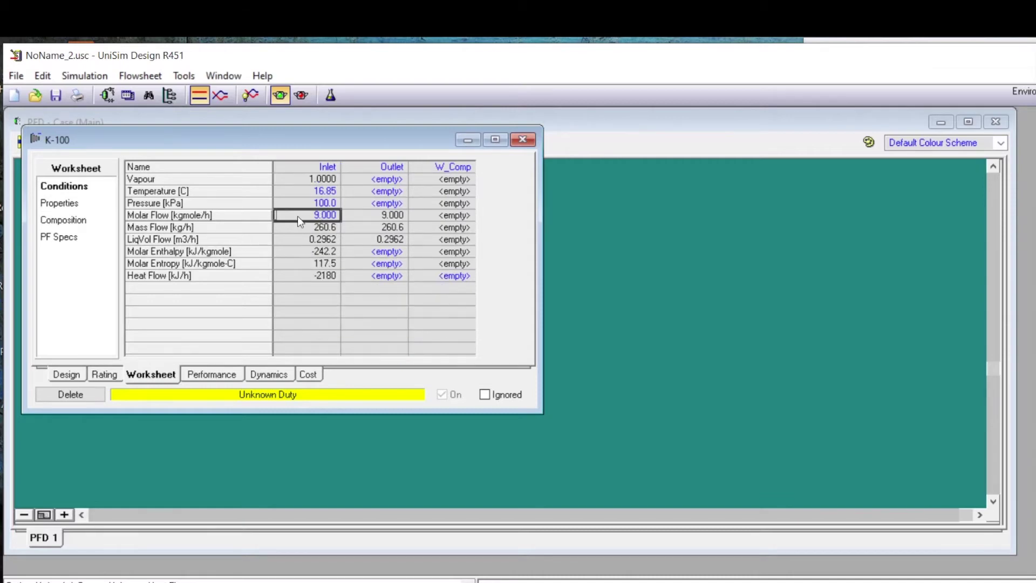
Examine the compressor and its streams on the flowsheet, and review the molar and mass flows in the compressor worksheet.
{"action": "left_click_drag", "start_coordinate": [274, 143], "coordinate": [574, 205]}
{"action": "left_click", "coordinate": [285, 273]}
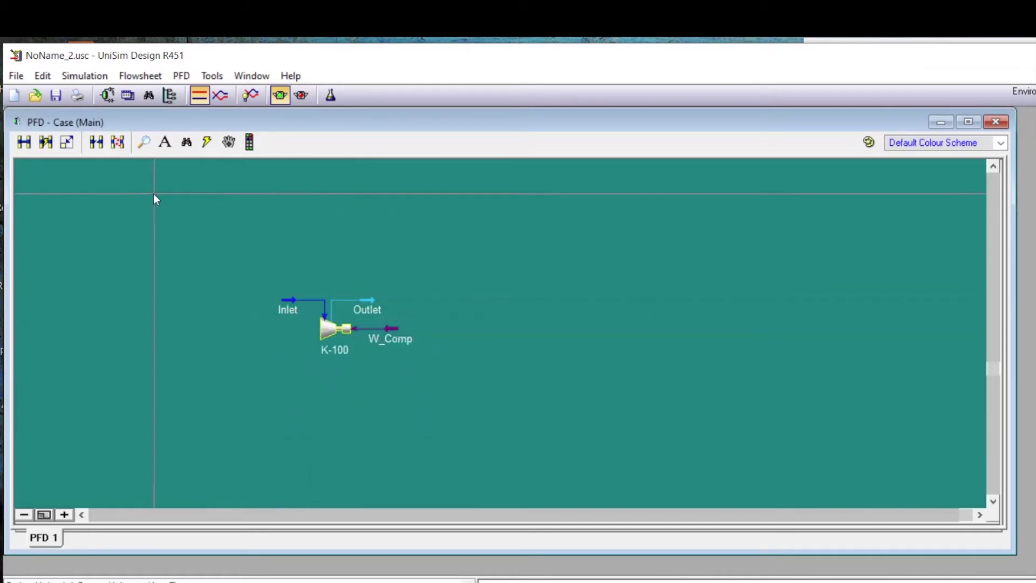
{"action": "mouse_move", "coordinate": [330, 333]}
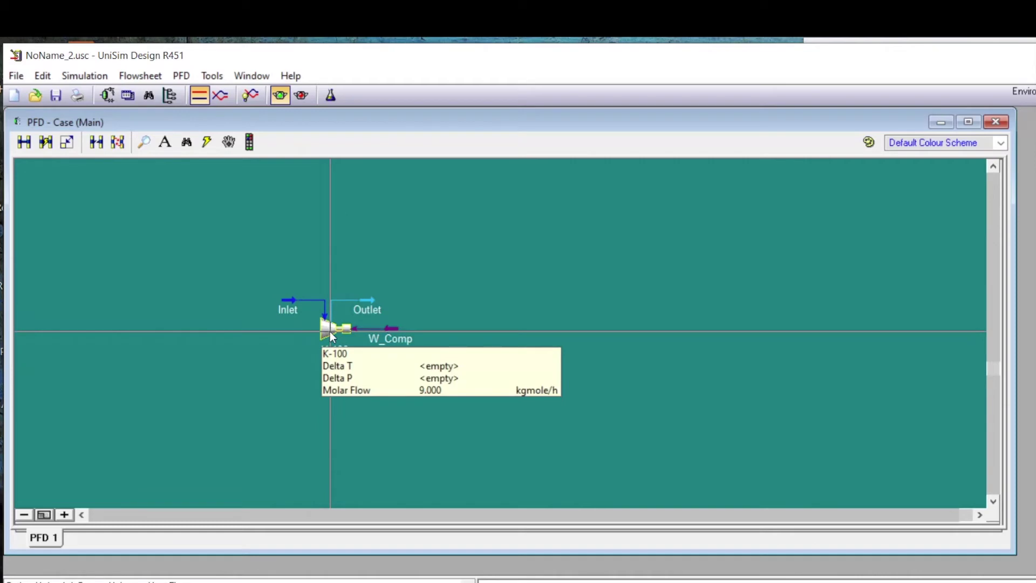
{"action": "mouse_move", "coordinate": [386, 316]}
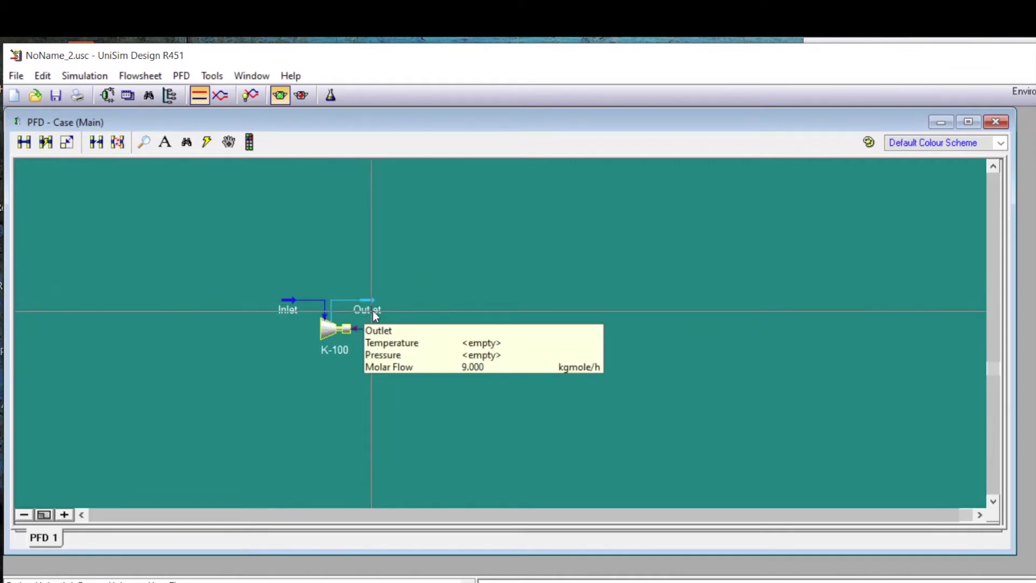
{"action": "mouse_move", "coordinate": [304, 298]}
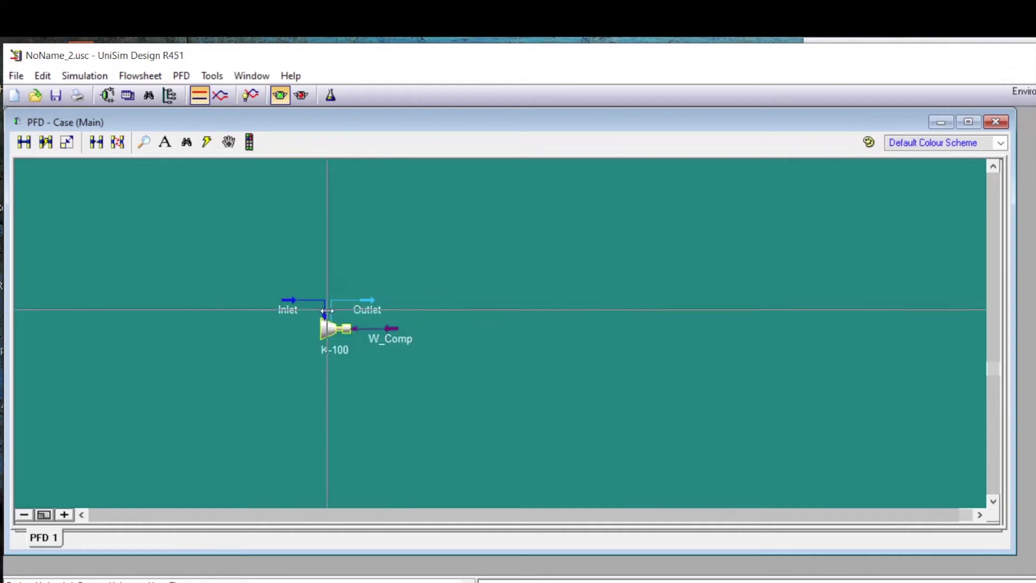
{"action": "double_click", "coordinate": [333, 332]}
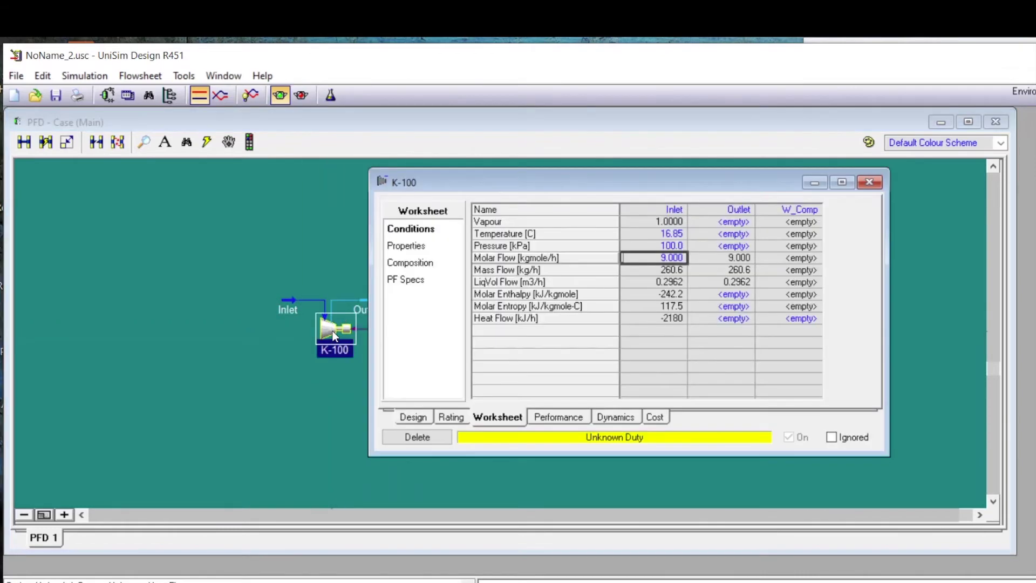
{"action": "left_click_drag", "start_coordinate": [593, 182], "coordinate": [545, 157]}
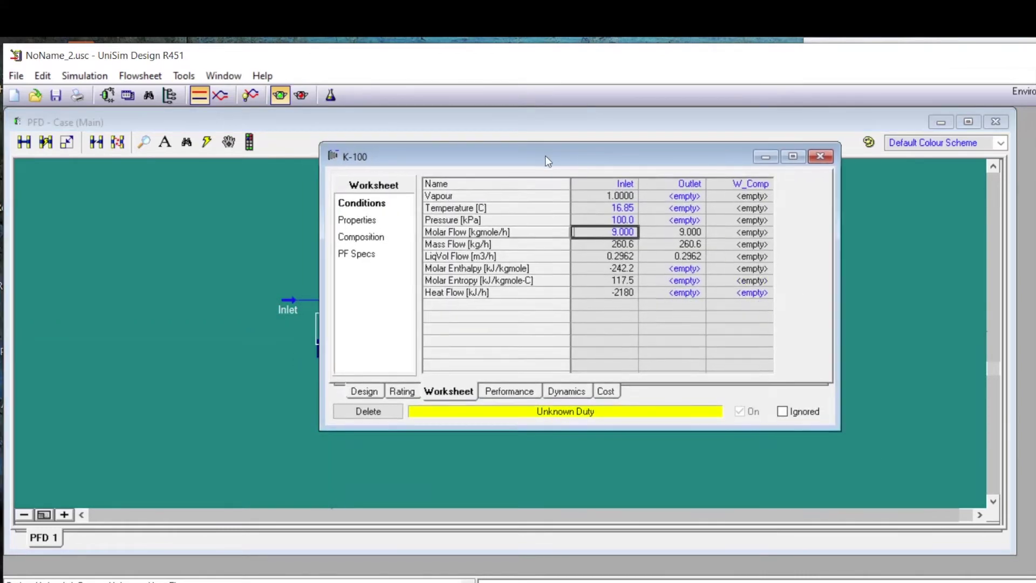
{"action": "mouse_move", "coordinate": [632, 247]}
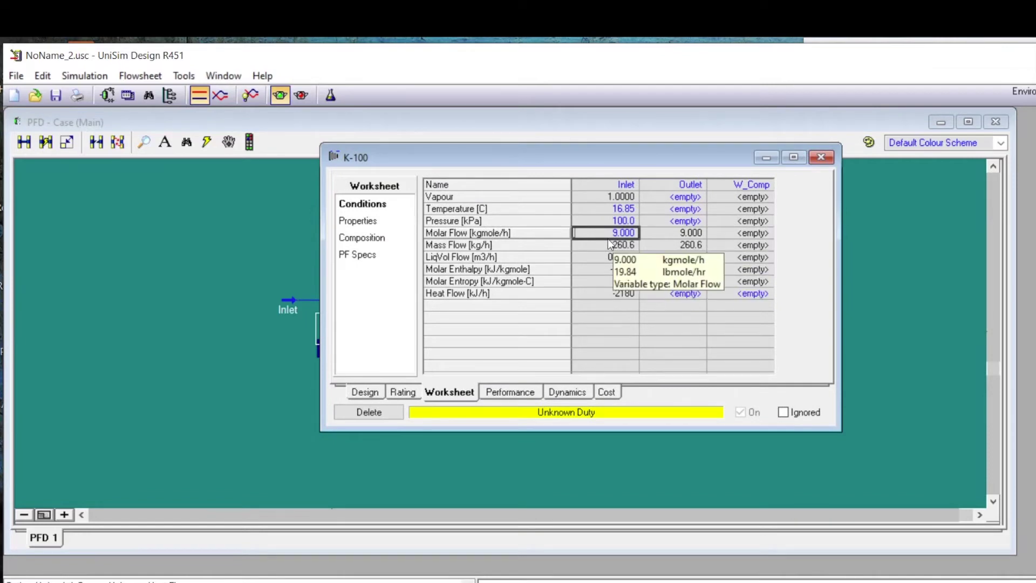
{"action": "mouse_move", "coordinate": [689, 250]}
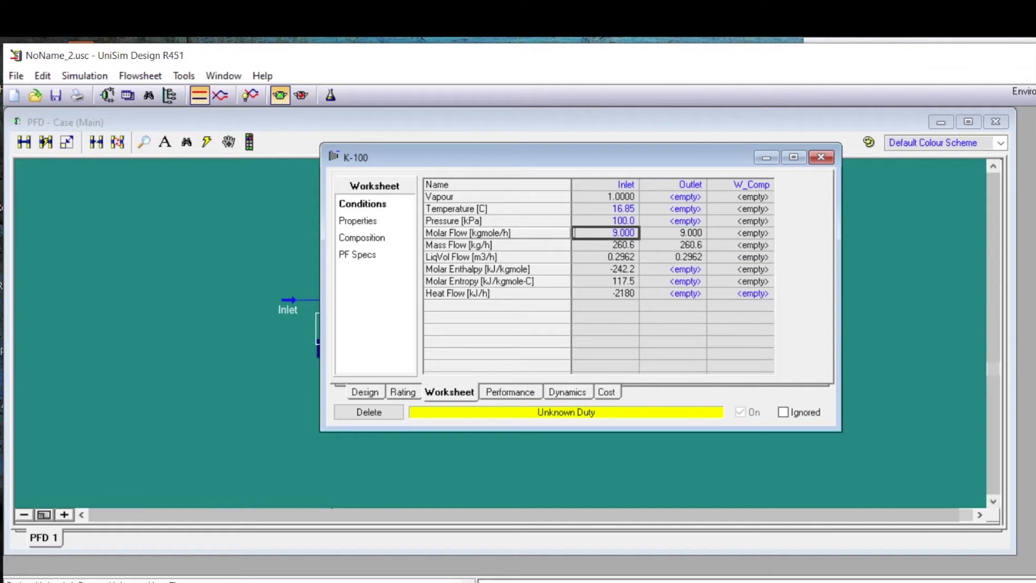
Check the discharge pressure in the problem statement and set the Outlet stream's pressure to 10 bar.
{"action": "key", "text": "alt+Tab"}
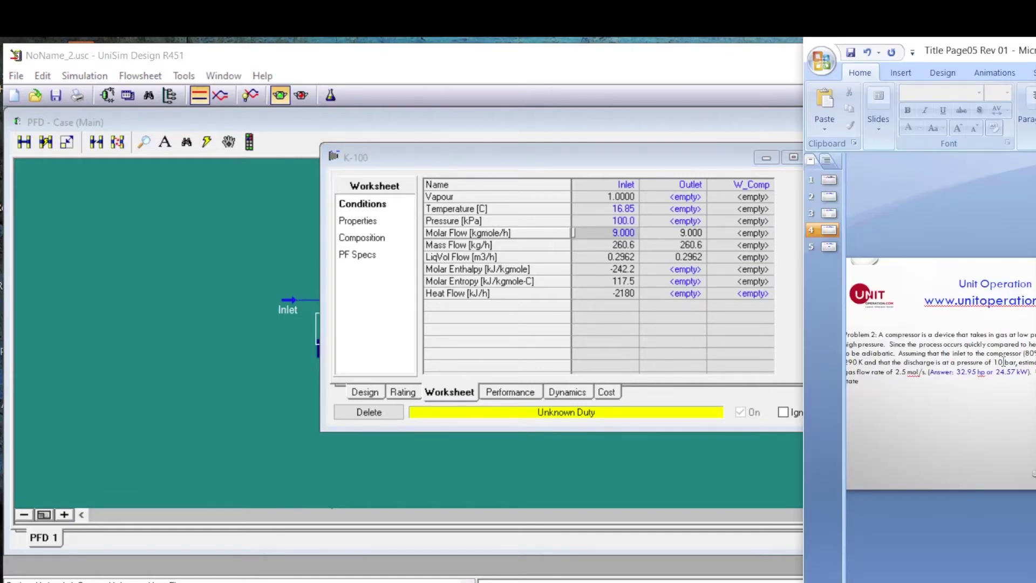
{"action": "left_click", "coordinate": [669, 222]}
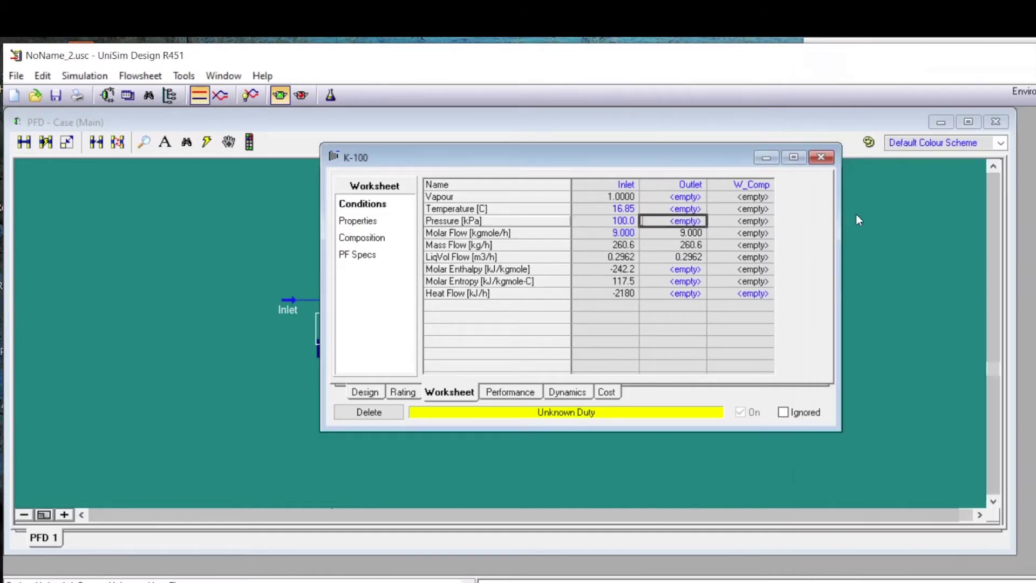
{"action": "type", "text": "10"}
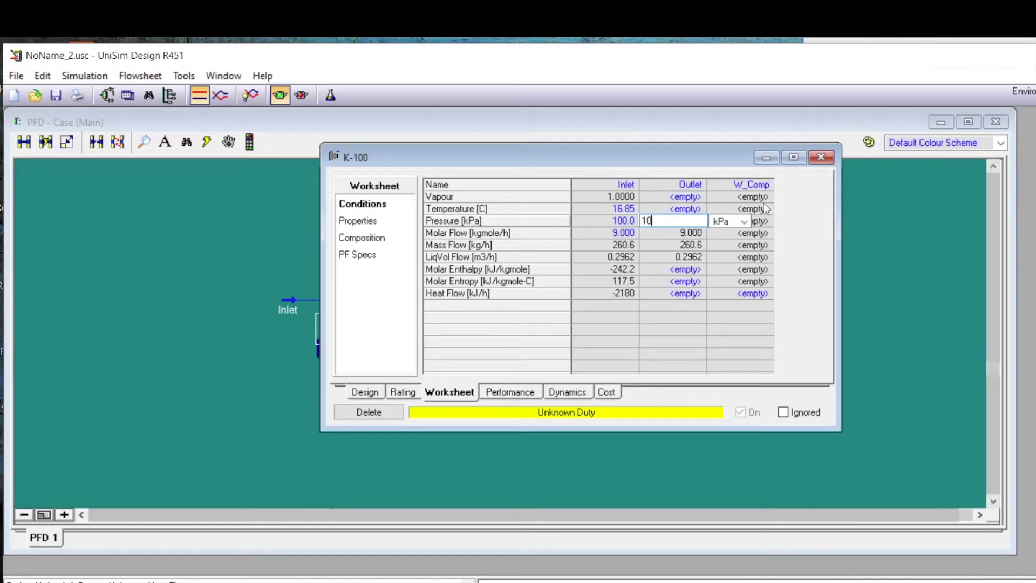
{"action": "left_click", "coordinate": [743, 225]}
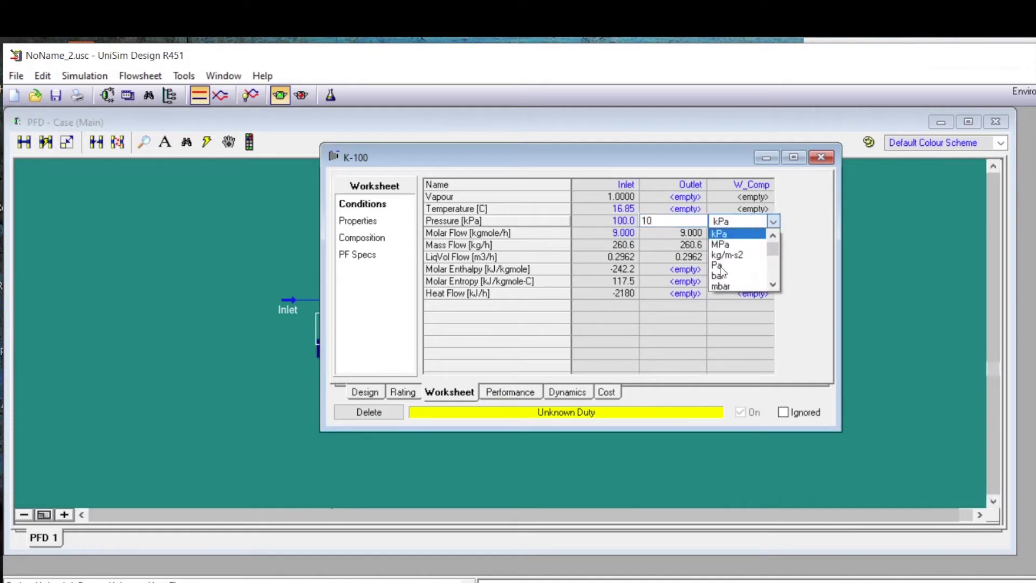
{"action": "left_click", "coordinate": [718, 276]}
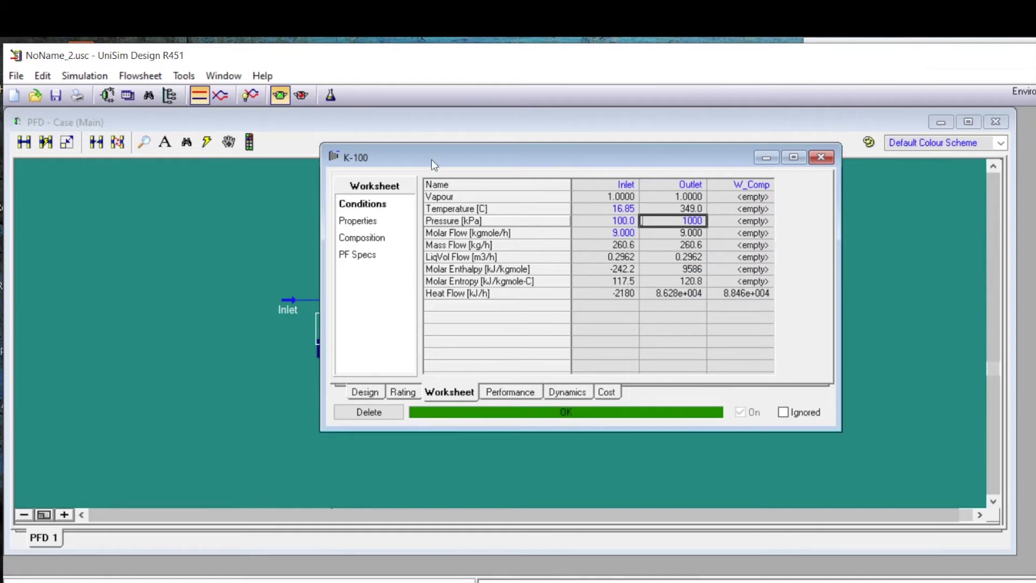
Examine the solved conditions of the Outlet stream, the Inlet stream and the compressor on the flowsheet.
{"action": "left_click_drag", "start_coordinate": [432, 160], "coordinate": [585, 158]}
{"action": "left_click", "coordinate": [342, 250]}
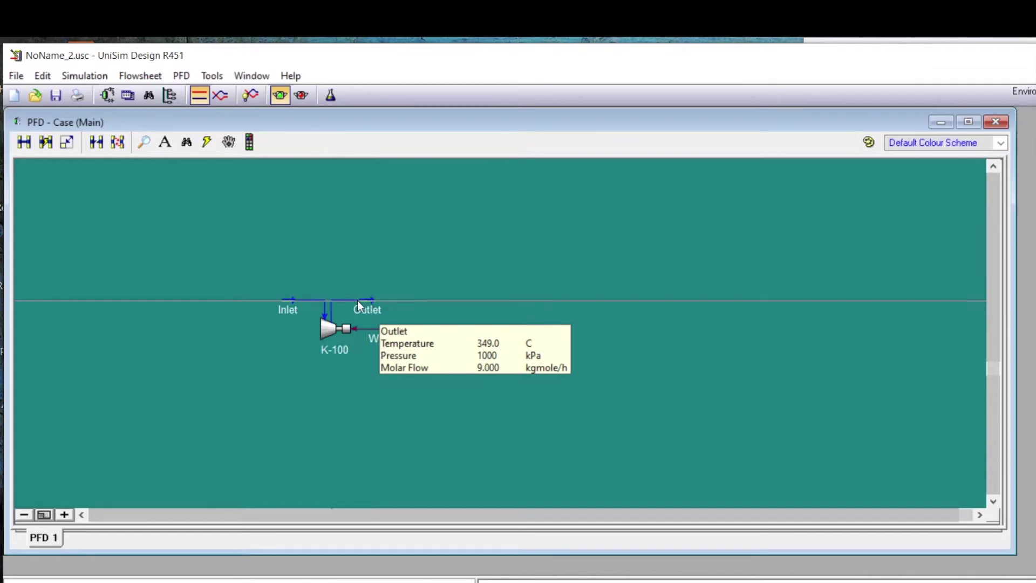
{"action": "mouse_move", "coordinate": [298, 300]}
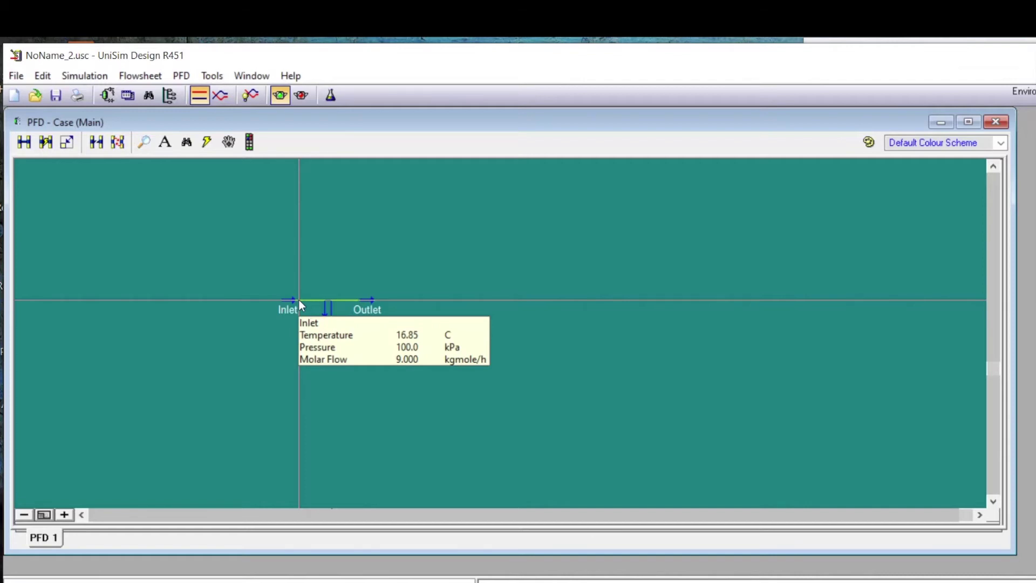
{"action": "left_click", "coordinate": [327, 327]}
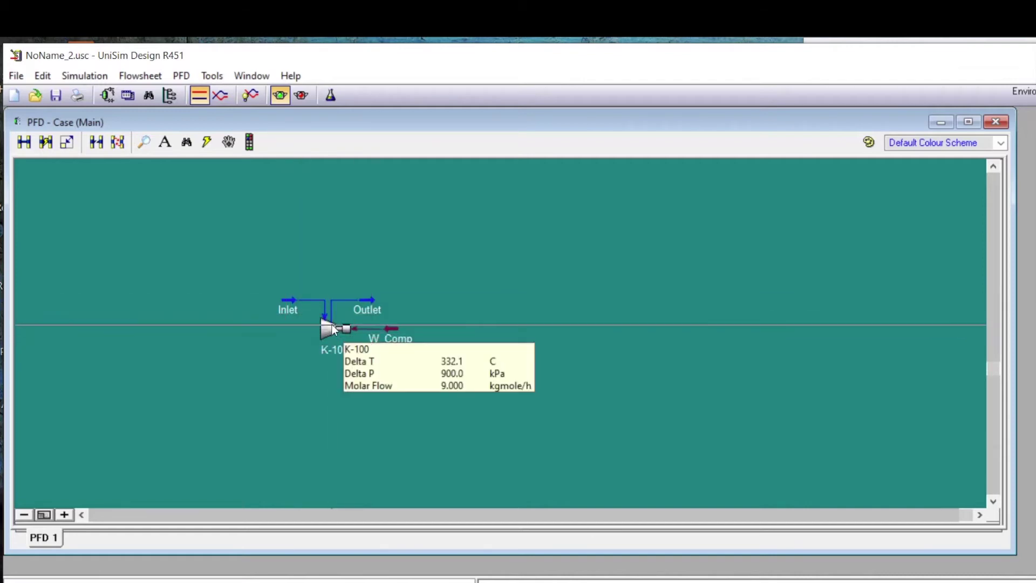
Read the duty in the compressor's design parameters and compare it with the answer given in Problem 2.
{"action": "double_click", "coordinate": [333, 326]}
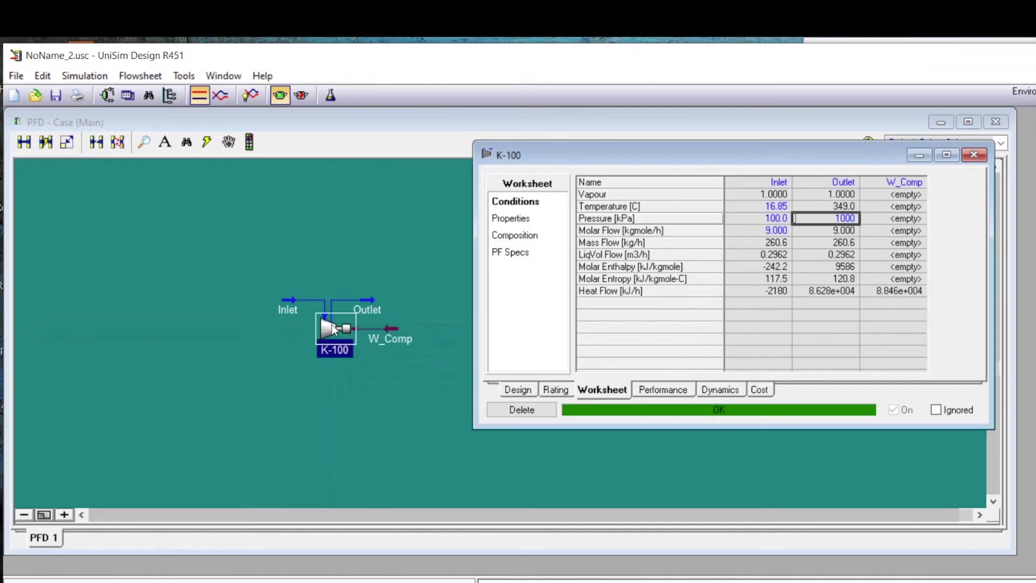
{"action": "left_click", "coordinate": [518, 389]}
{"action": "mouse_move", "coordinate": [602, 314]}
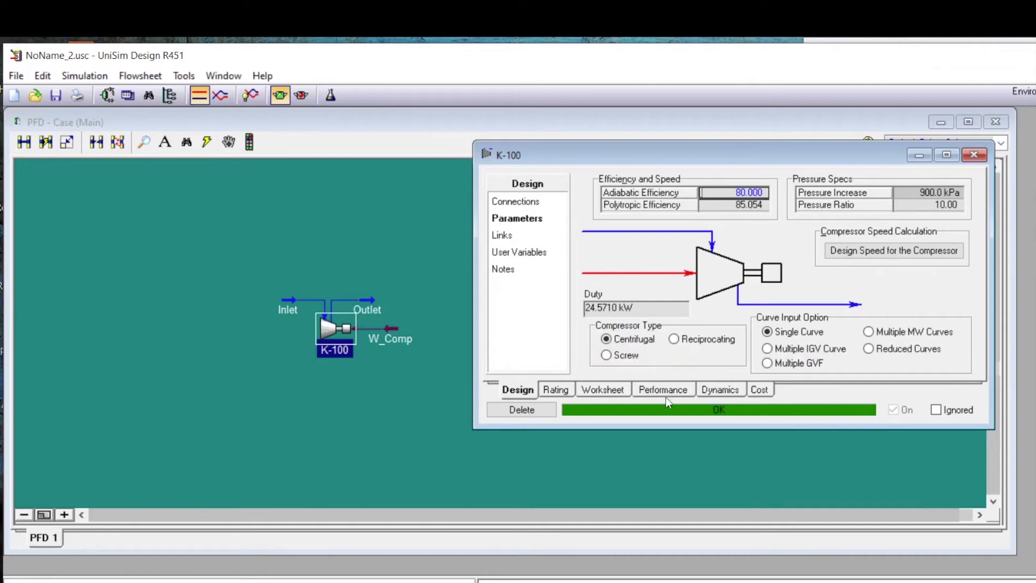
{"action": "key", "text": "alt+Tab"}
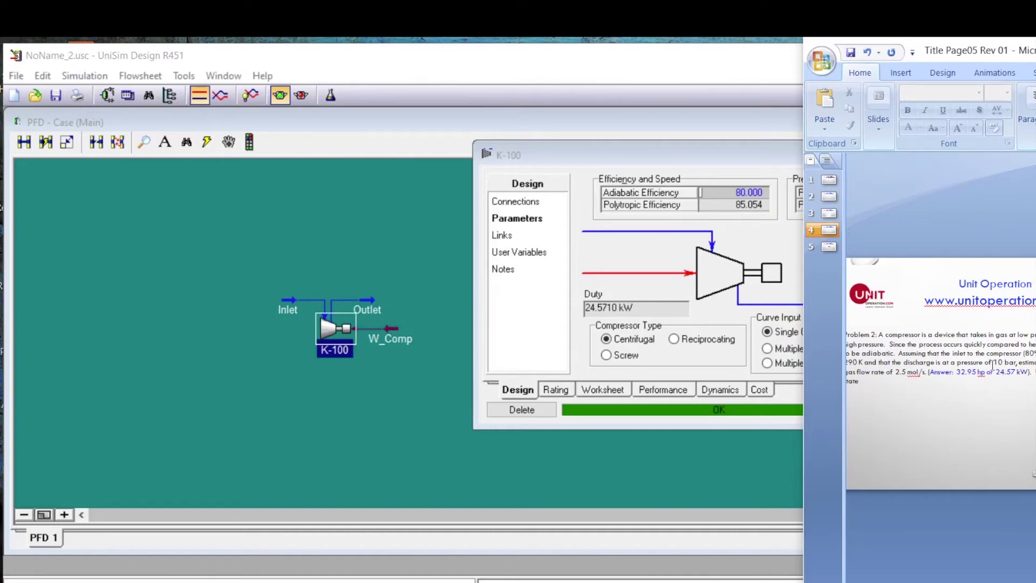
{"action": "left_click", "coordinate": [261, 251]}
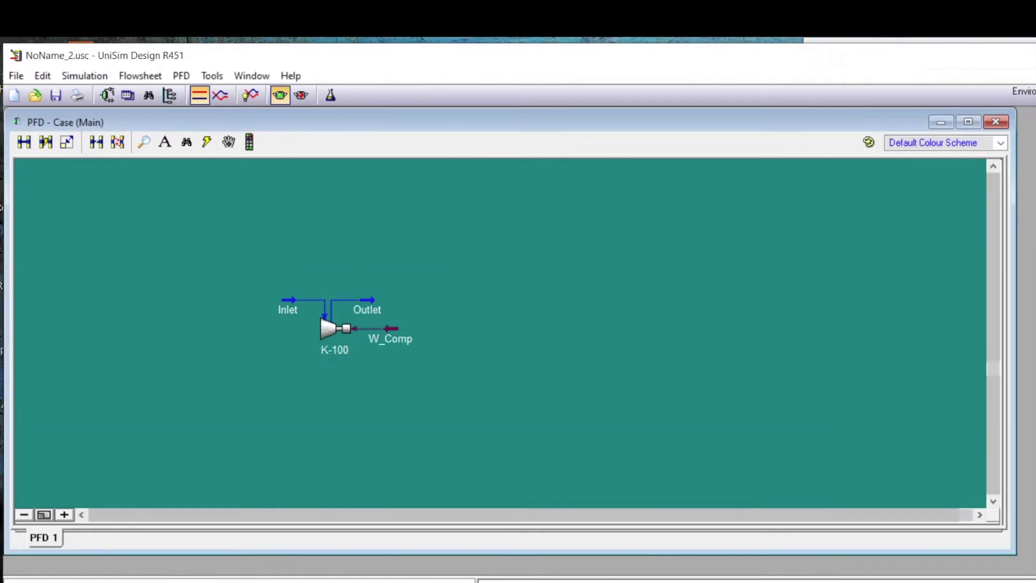
Switch to the PowerPoint presentation, show slide 5 with the natural gas compressor problem and bring its window fully into view.
{"action": "key", "text": "alt+Tab"}
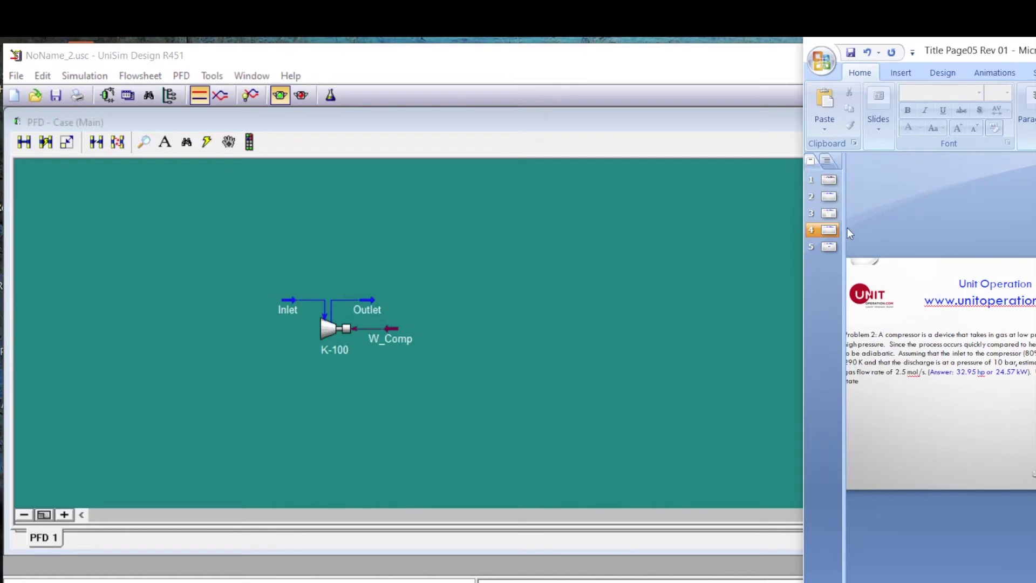
{"action": "left_click", "coordinate": [829, 247]}
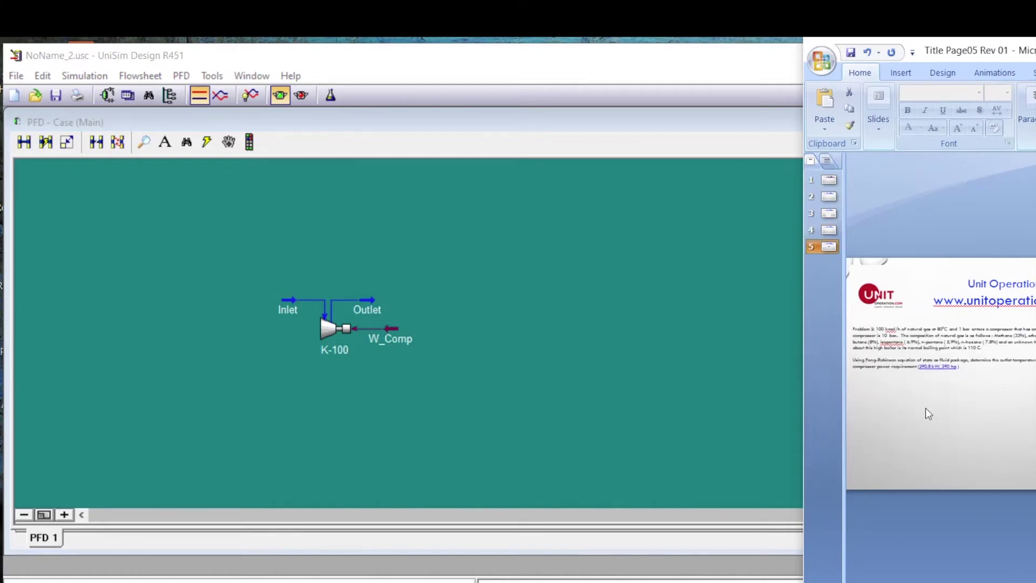
{"action": "left_click_drag", "start_coordinate": [971, 50], "coordinate": [326, 50]}
{"action": "left_click_drag", "start_coordinate": [546, 218], "coordinate": [949, 221]}
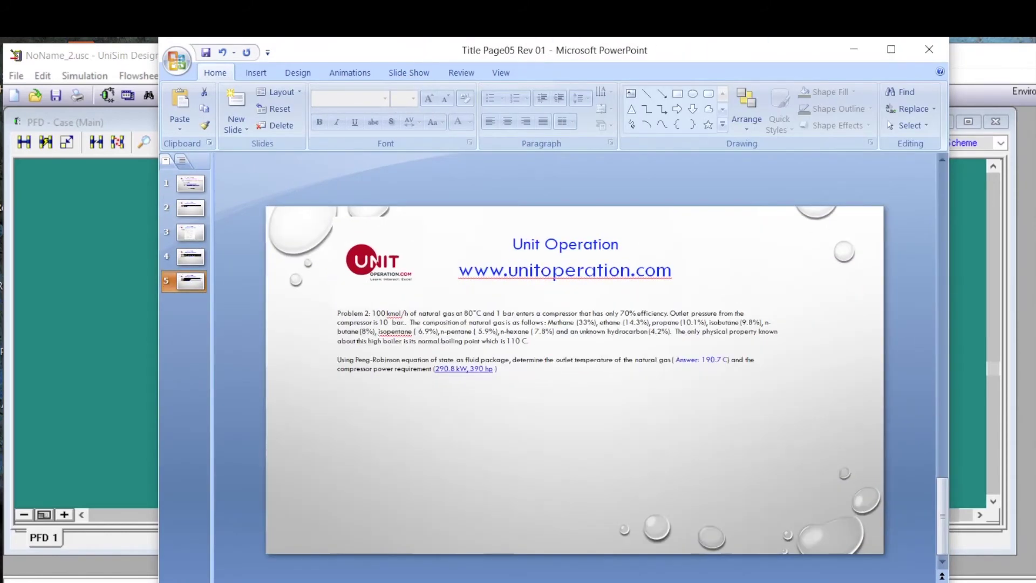
Enlarge the natural gas problem on the slide and sketch a compressor below it with an inlet arrow labelled 100 kmol/h.
{"action": "scroll", "coordinate": [469, 224], "scroll_direction": "up", "scroll_amount": 2}
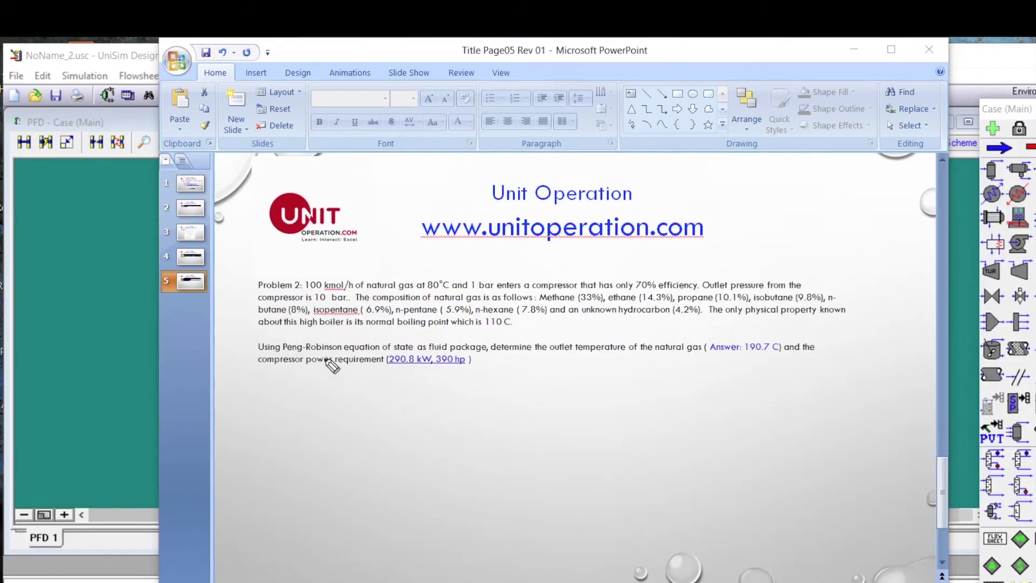
{"action": "mouse_move", "coordinate": [328, 254]}
{"action": "left_mouse_down"}
{"action": "mouse_move", "coordinate": [328, 275]}
{"action": "mouse_move", "coordinate": [332, 265]}
{"action": "left_mouse_up"}
{"action": "mouse_move", "coordinate": [409, 417]}
{"action": "left_mouse_down"}
{"action": "mouse_move", "coordinate": [411, 452]}
{"action": "mouse_move", "coordinate": [409, 415]}
{"action": "mouse_move", "coordinate": [473, 430]}
{"action": "left_mouse_up"}
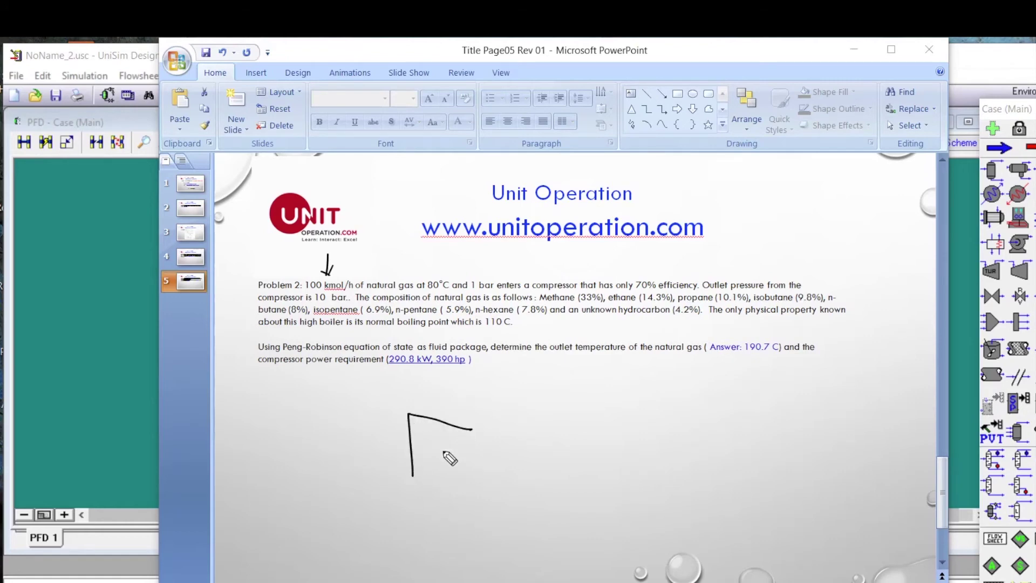
{"action": "left_click_drag", "start_coordinate": [412, 480], "coordinate": [476, 461]}
{"action": "mouse_move", "coordinate": [328, 447]}
{"action": "left_mouse_down"}
{"action": "mouse_move", "coordinate": [410, 443]}
{"action": "mouse_move", "coordinate": [400, 453]}
{"action": "left_mouse_up"}
{"action": "mouse_move", "coordinate": [296, 413]}
{"action": "left_mouse_down"}
{"action": "mouse_move", "coordinate": [335, 417]}
{"action": "mouse_move", "coordinate": [338, 430]}
{"action": "mouse_move", "coordinate": [341, 415]}
{"action": "mouse_move", "coordinate": [360, 427]}
{"action": "mouse_move", "coordinate": [386, 419]}
{"action": "left_mouse_up"}
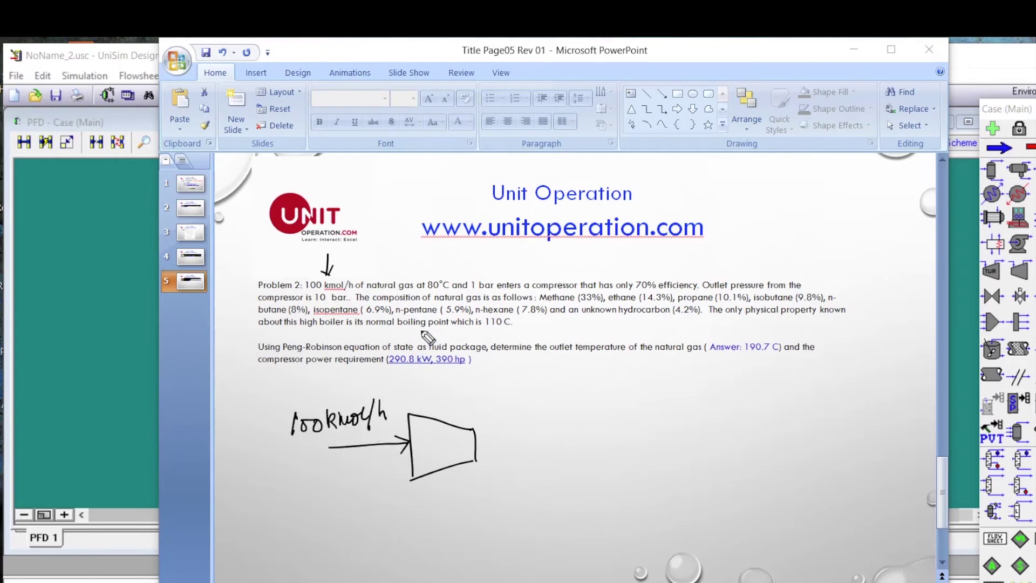
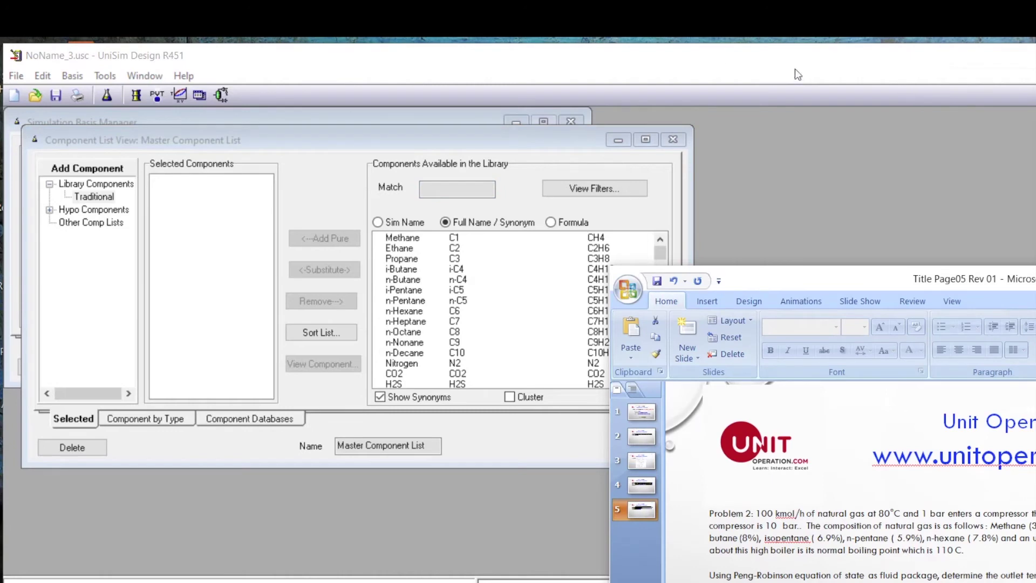
Place the problem statement beside the component list and add methane, ethane, propane, i-butane, n-butane, i-pentane, n-pentane and n-hexane from the library.
{"action": "left_click_drag", "start_coordinate": [899, 288], "coordinate": [918, 91]}
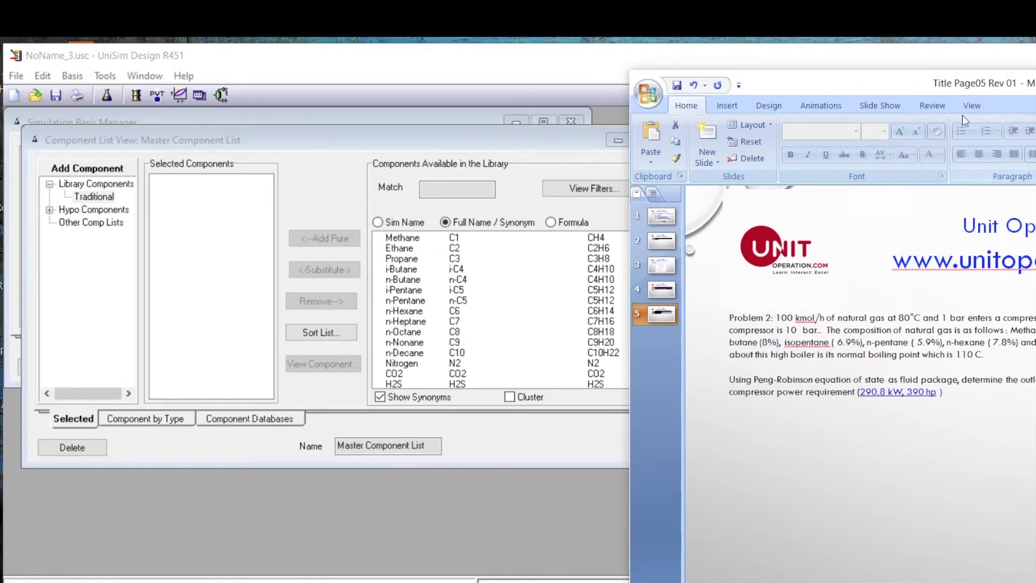
{"action": "left_click_drag", "start_coordinate": [847, 85], "coordinate": [802, 84]}
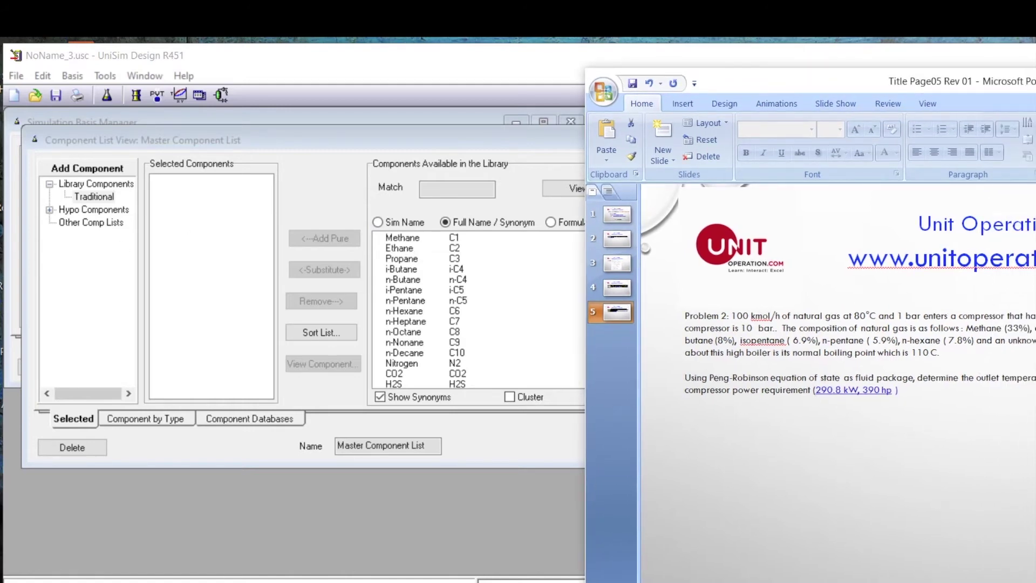
{"action": "left_click", "coordinate": [424, 238]}
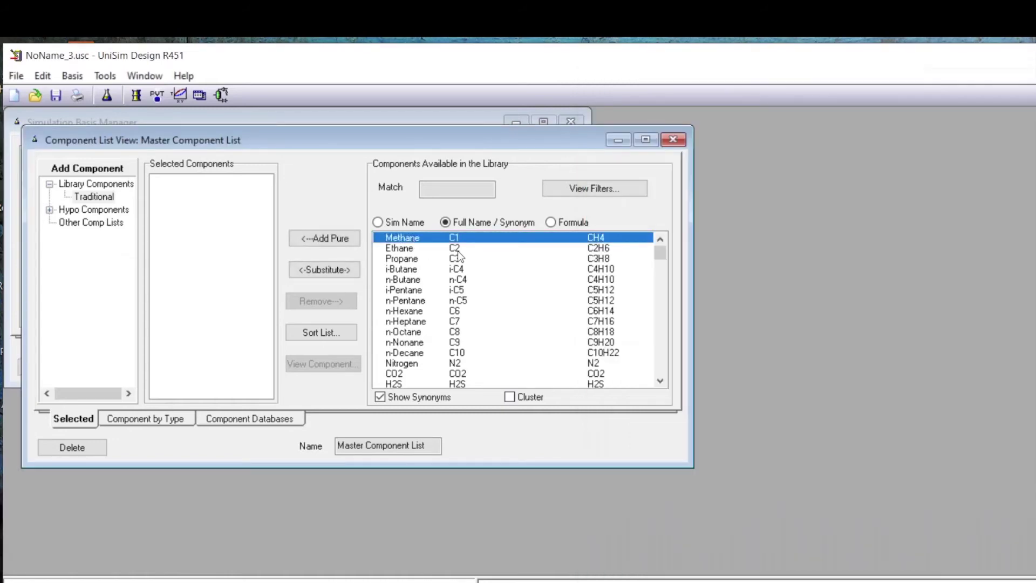
{"action": "key", "text": "Return"}
{"action": "key", "text": "Return"}
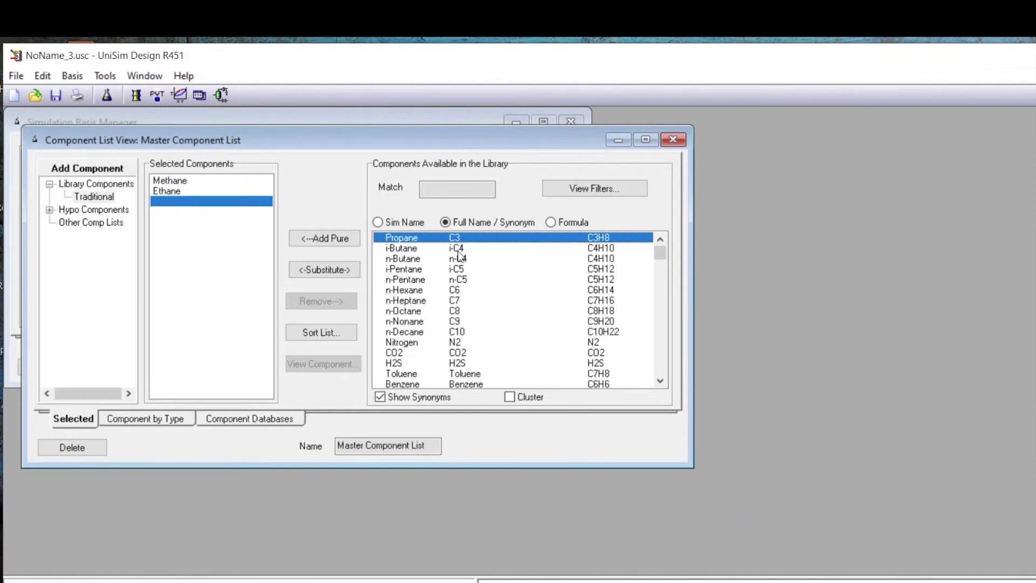
{"action": "key", "text": "Return"}
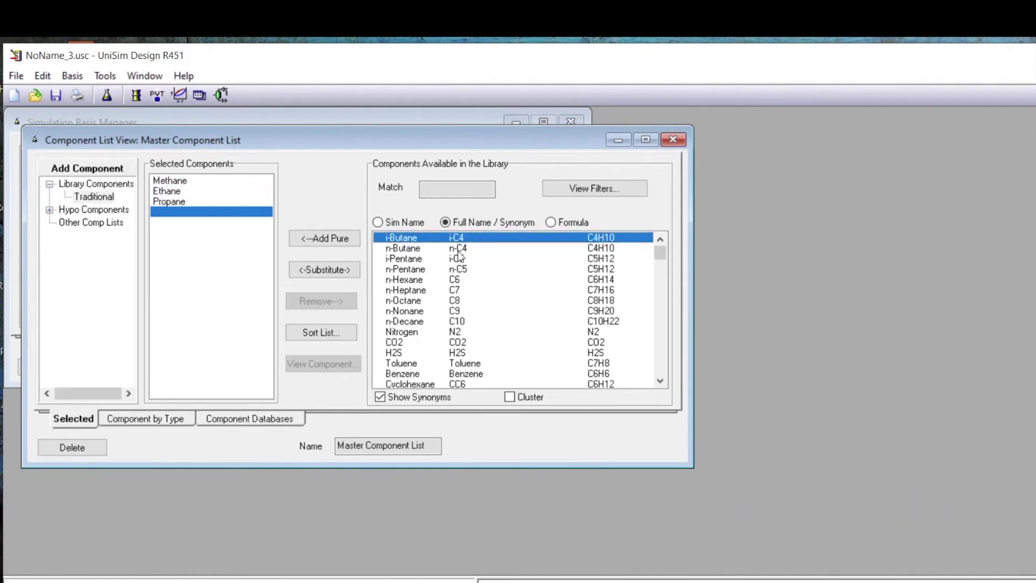
{"action": "key", "text": "Return"}
{"action": "key", "text": "Return"}
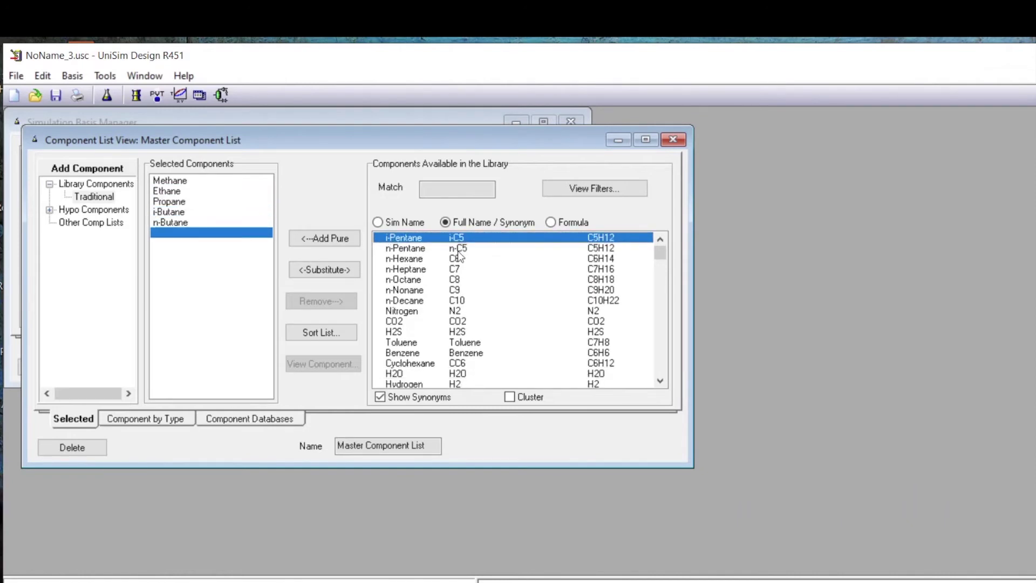
{"action": "key", "text": "Return"}
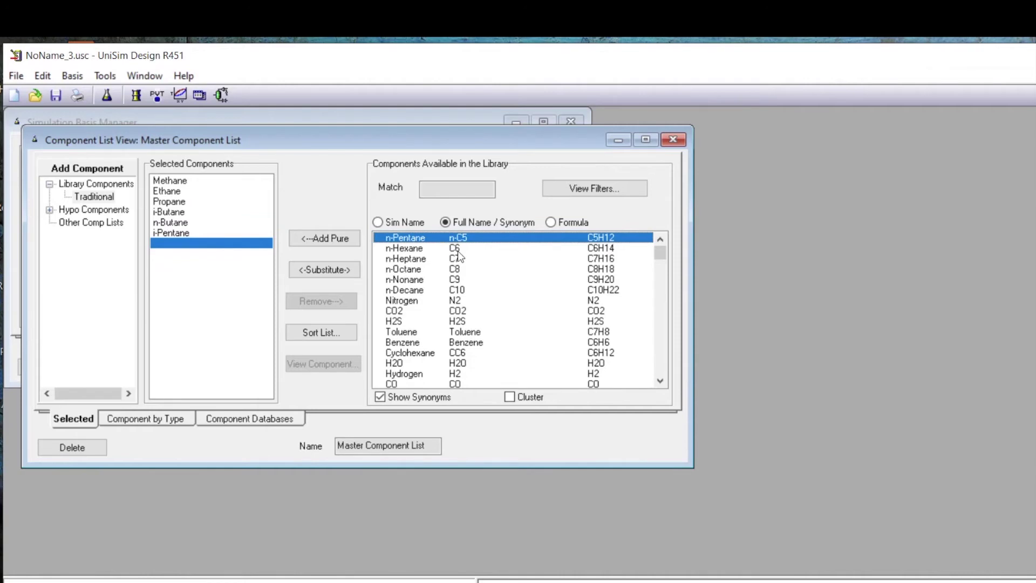
{"action": "key", "text": "Return"}
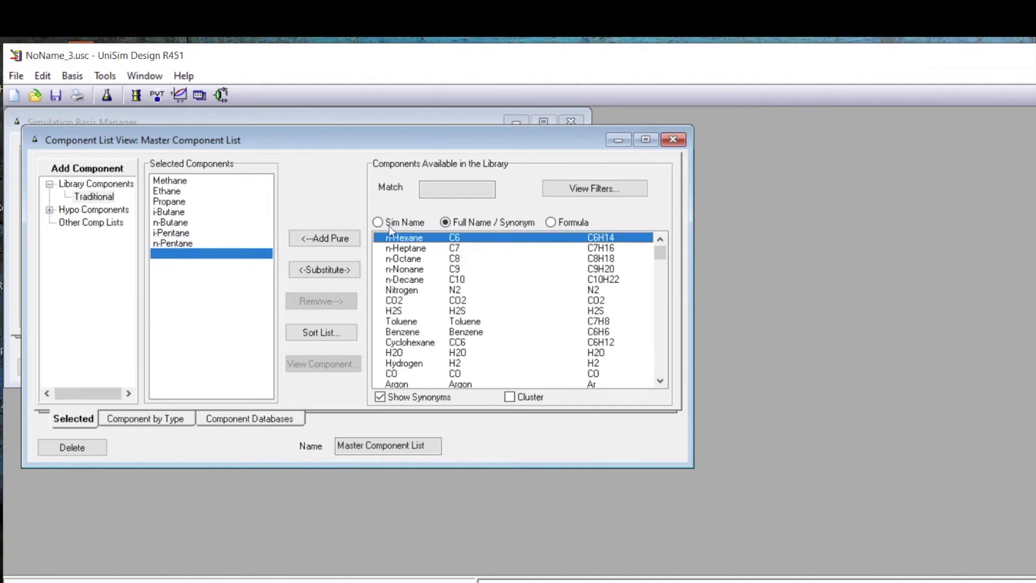
{"action": "double_click", "coordinate": [397, 239]}
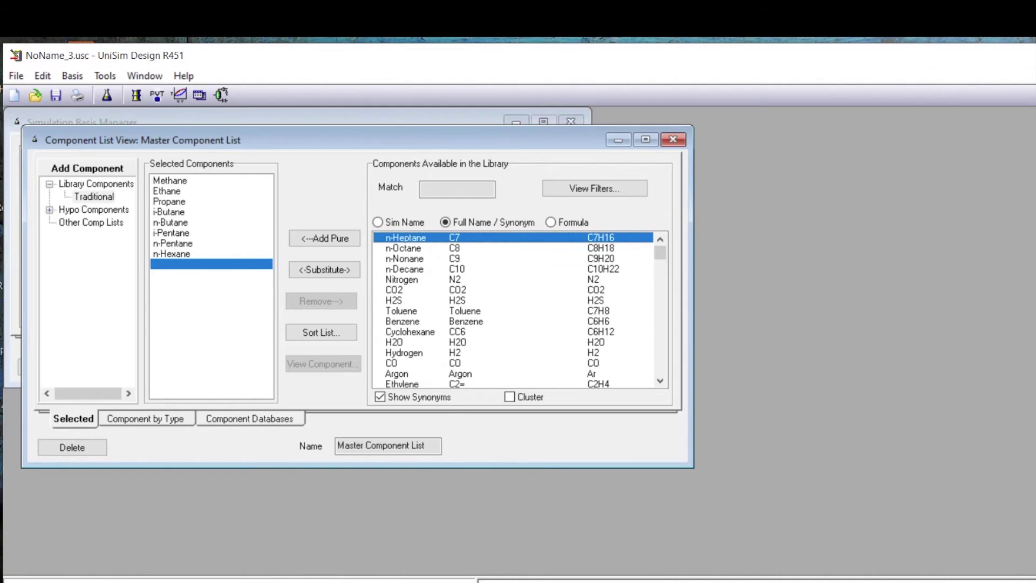
Check the unknown hydrocarbon in the problem statement and quick-create a hypothetical component named UHB.
{"action": "key", "text": "alt+Tab"}
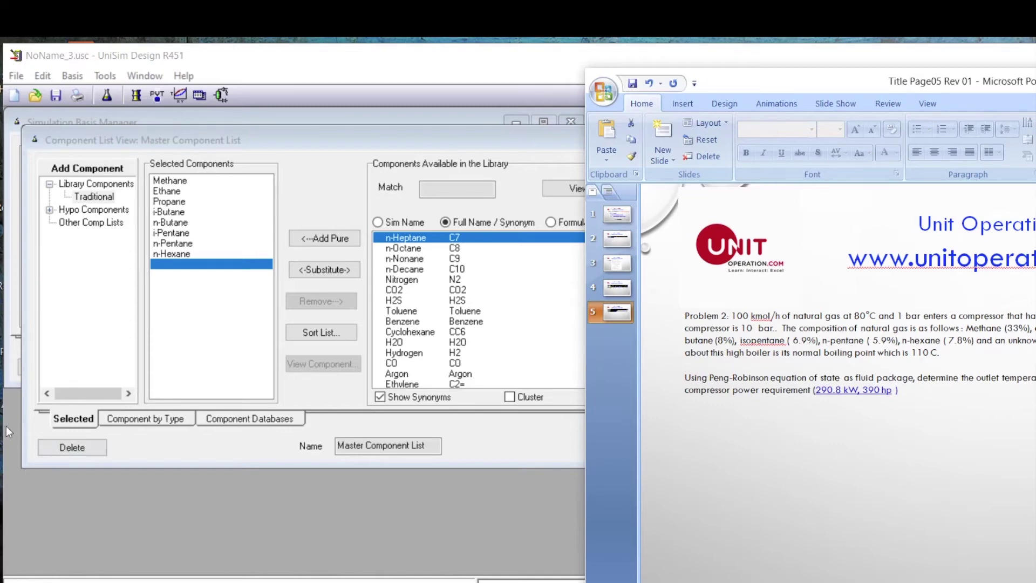
{"action": "left_click", "coordinate": [83, 210]}
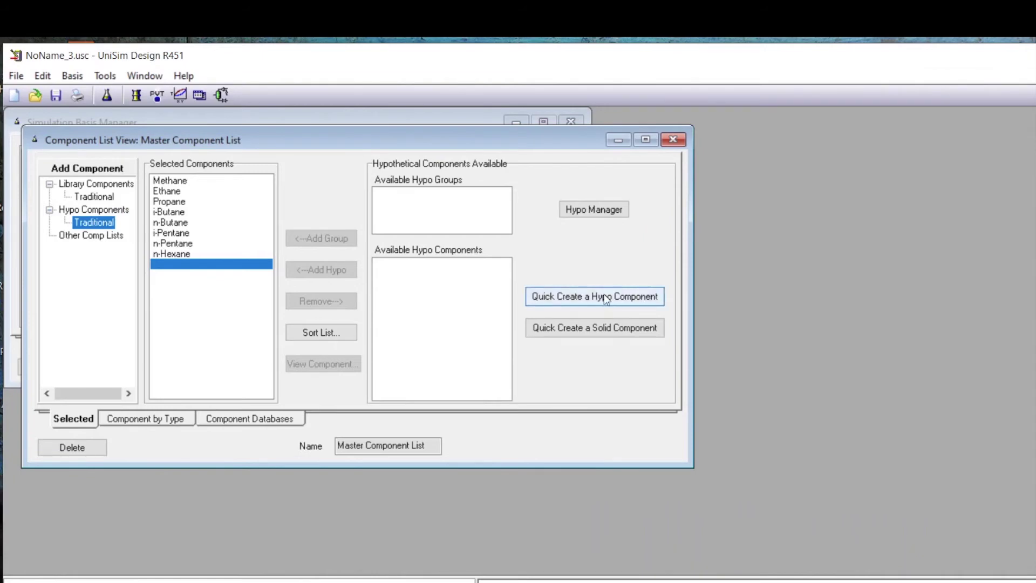
{"action": "left_click", "coordinate": [581, 296]}
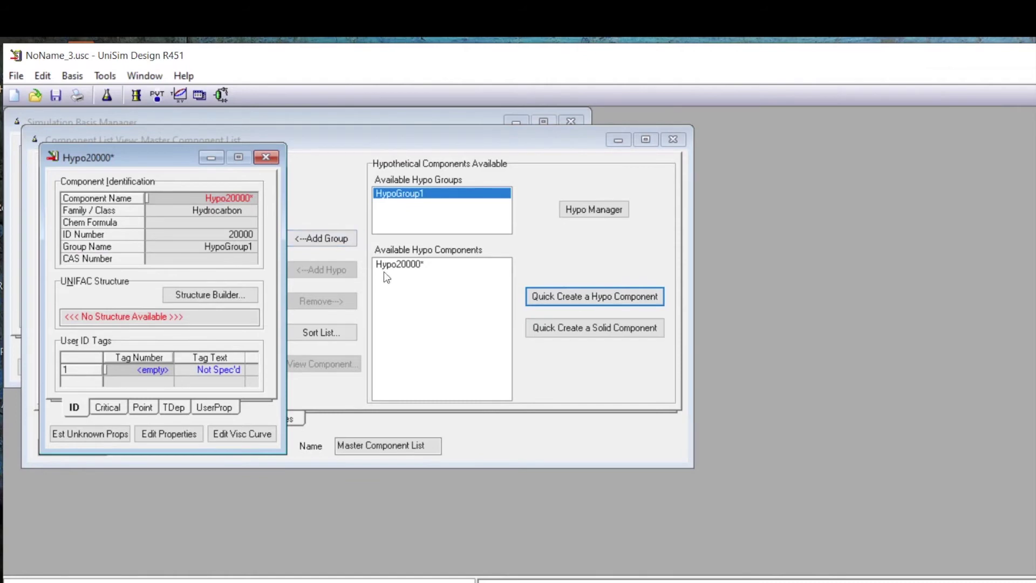
{"action": "left_click", "coordinate": [237, 199]}
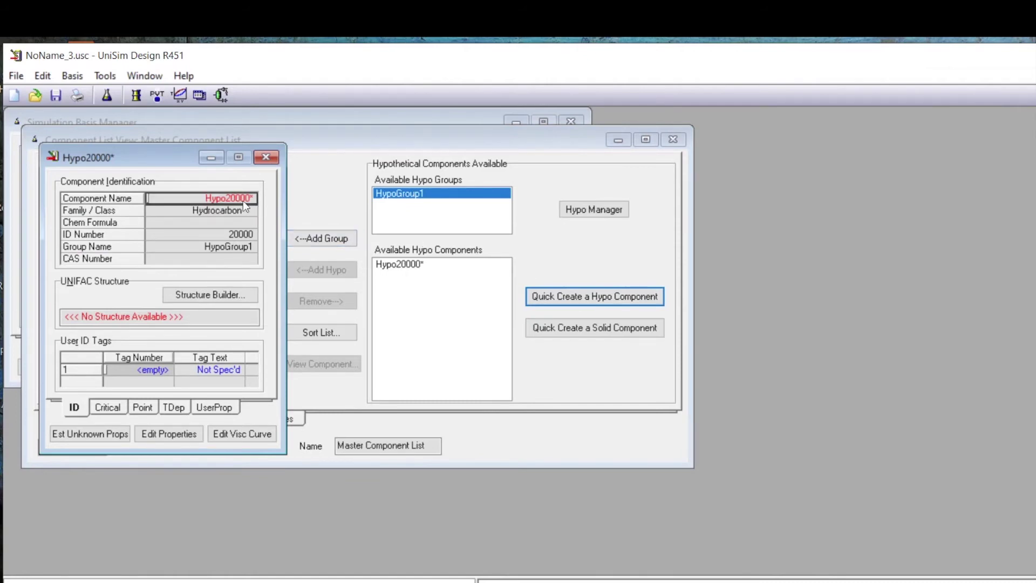
{"action": "type", "text": "UHB"}
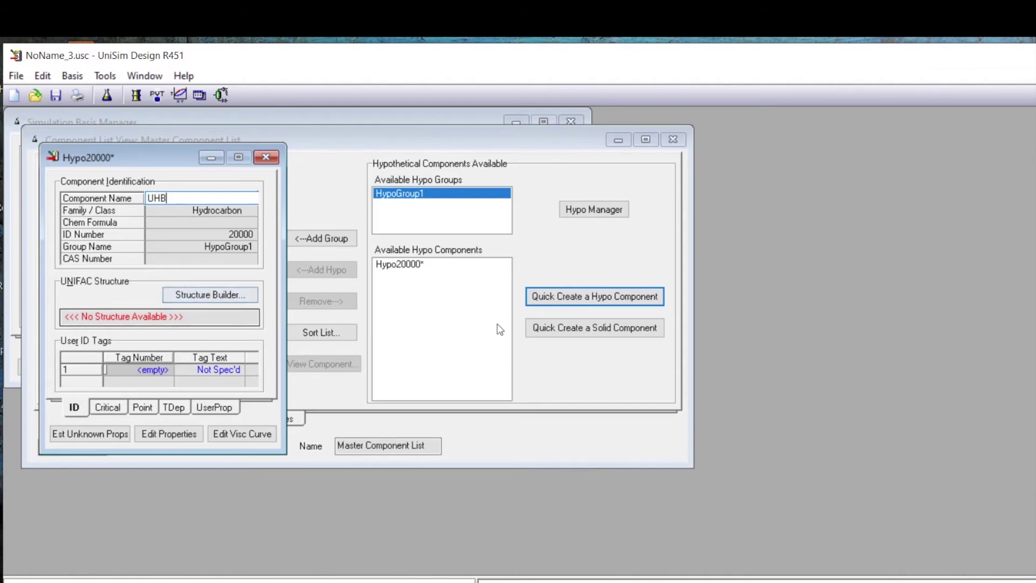
Set UHB's normal boiling point to 110 C, estimate its unknown properties and close the component's window.
{"action": "left_click", "coordinate": [109, 407]}
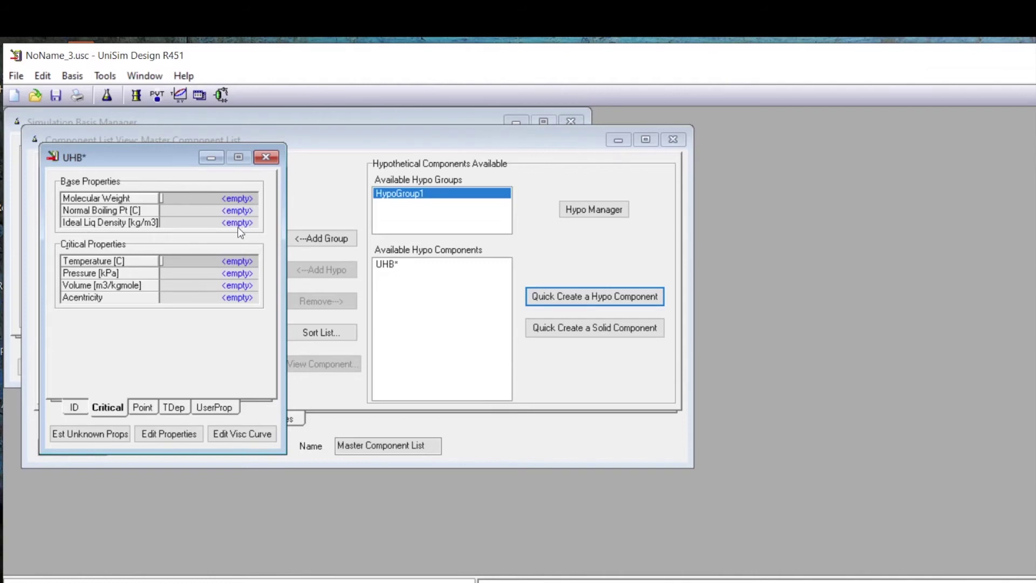
{"action": "left_click", "coordinate": [225, 211]}
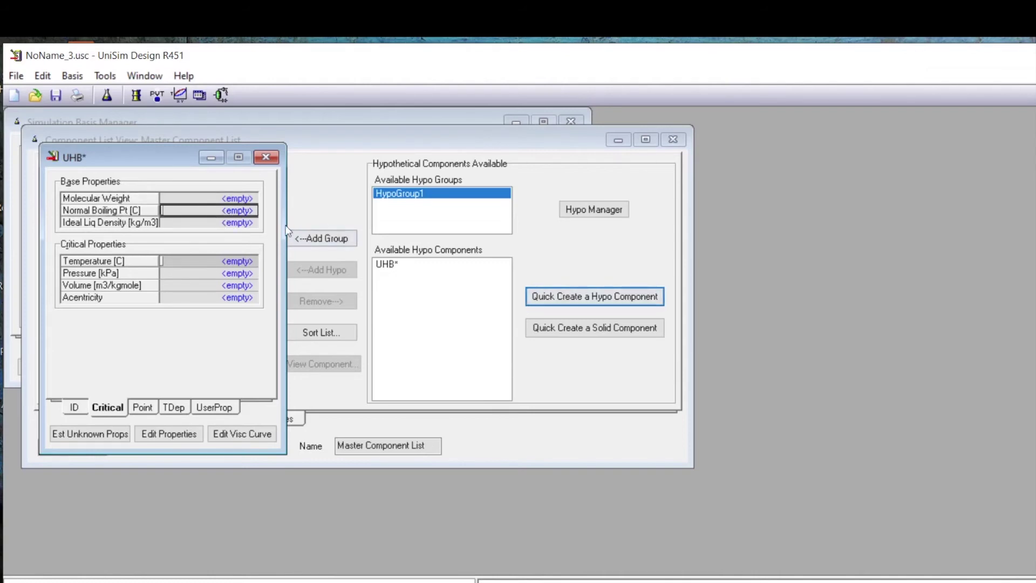
{"action": "type", "text": "11"}
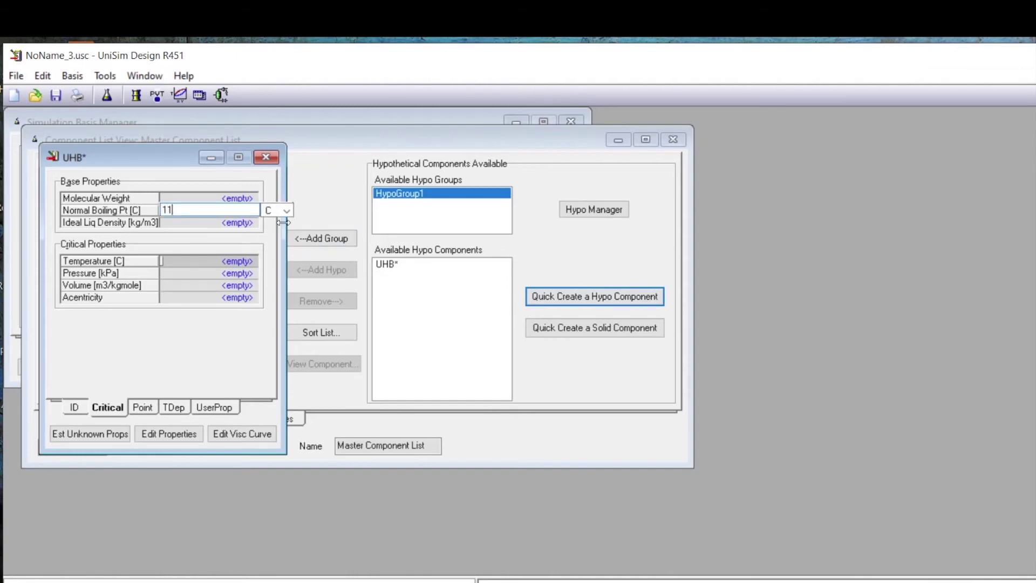
{"action": "type", "text": "0"}
{"action": "key", "text": "Return"}
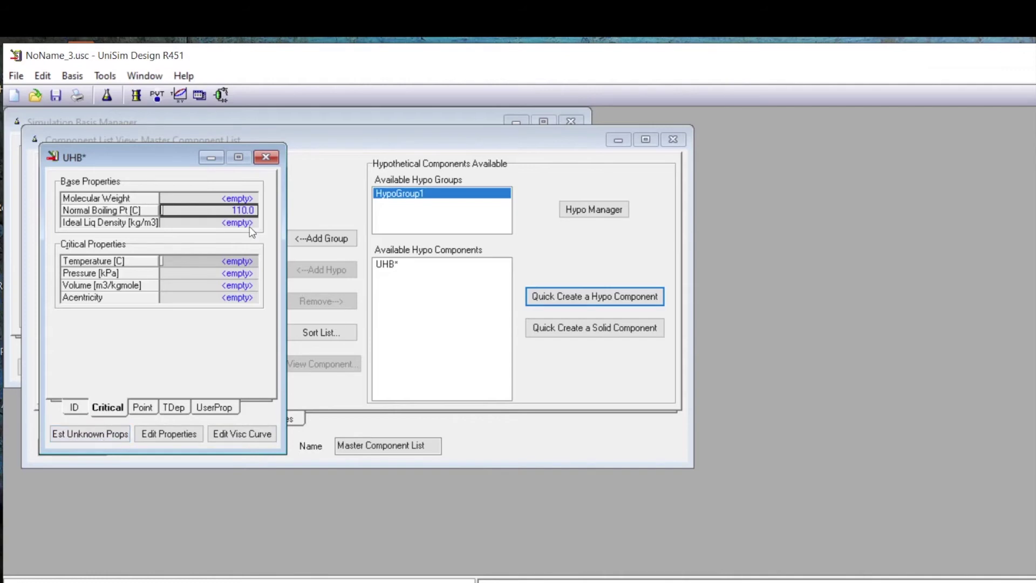
{"action": "mouse_move", "coordinate": [244, 212]}
{"action": "left_click", "coordinate": [79, 433]}
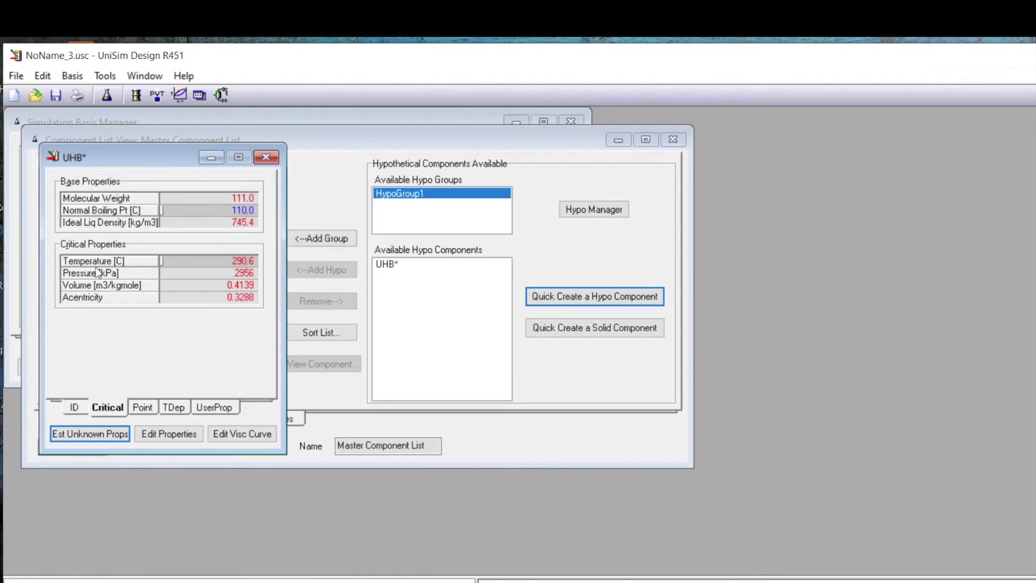
{"action": "left_click", "coordinate": [265, 157]}
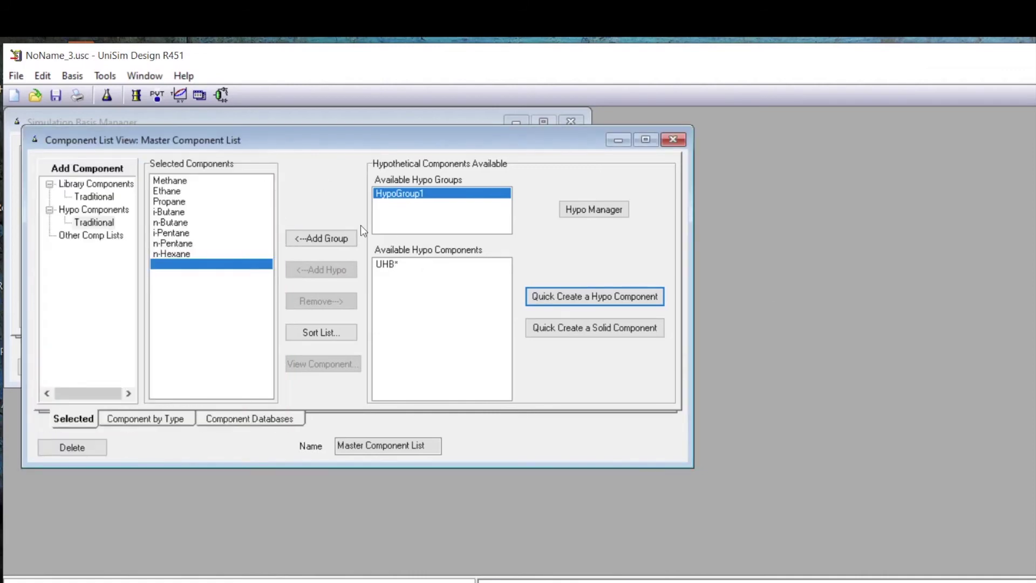
Add the hypothetical component UHB to the selected components and close the Master Component List.
{"action": "left_click", "coordinate": [387, 266]}
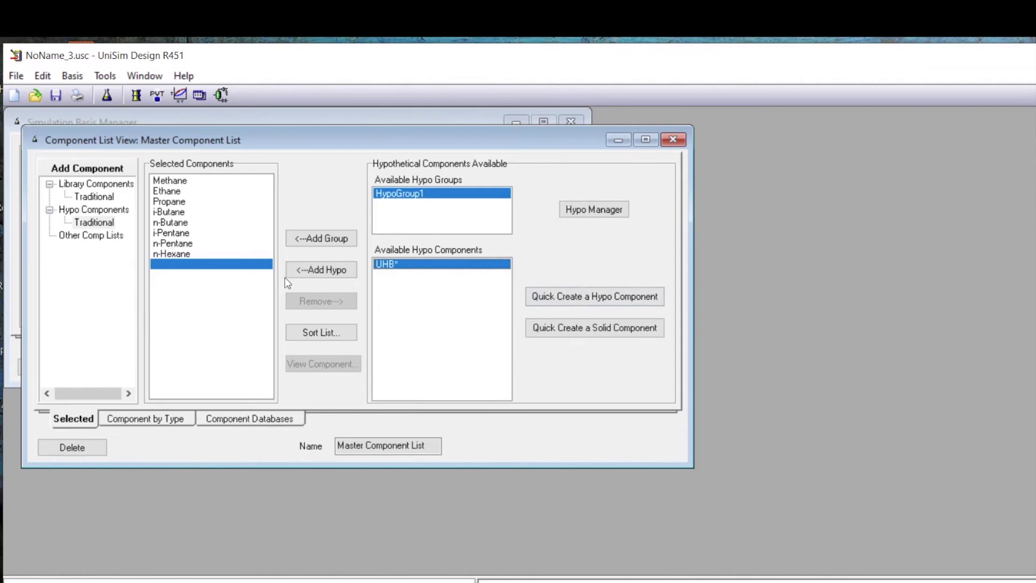
{"action": "left_click", "coordinate": [335, 270]}
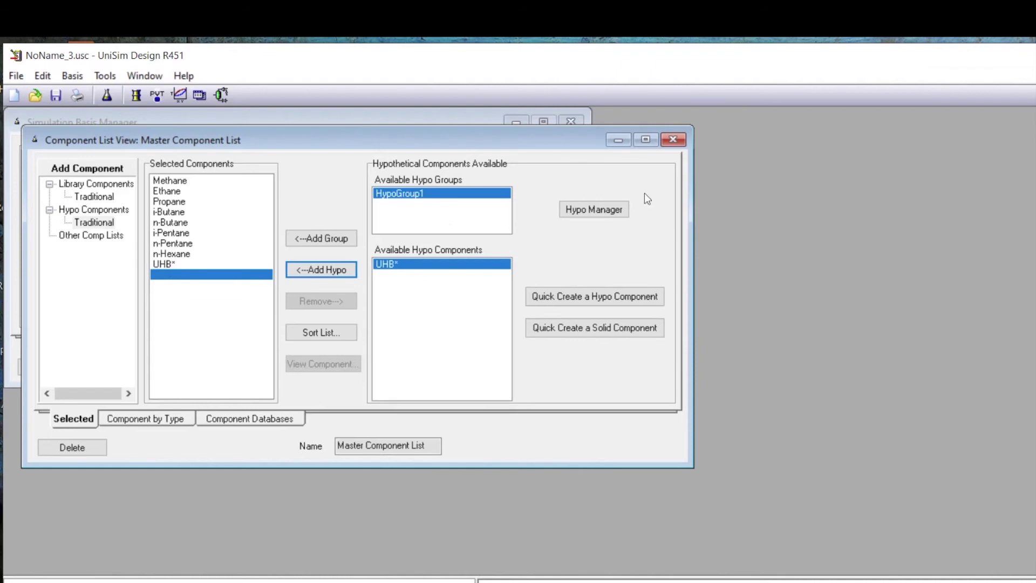
{"action": "left_click", "coordinate": [673, 141]}
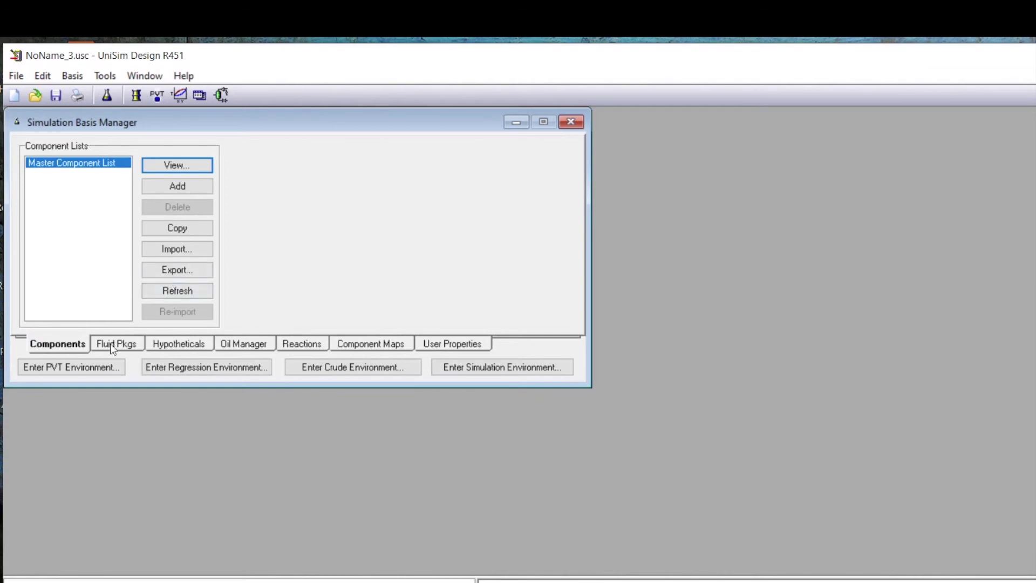
Add a fluid package that uses the Peng-Robinson property package and close its window.
{"action": "left_click", "coordinate": [113, 344]}
{"action": "left_click", "coordinate": [281, 188]}
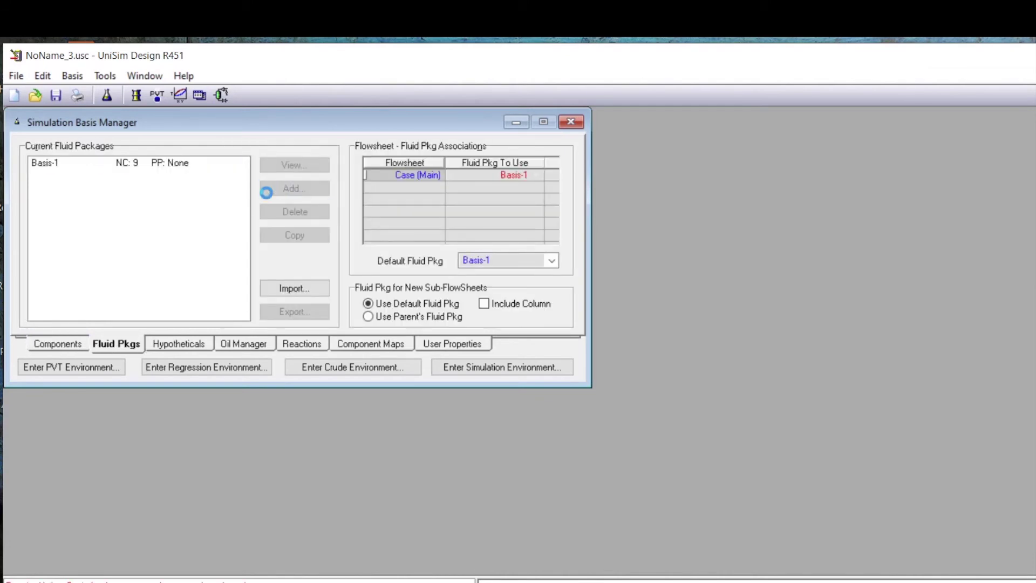
{"action": "left_click_drag", "start_coordinate": [186, 229], "coordinate": [186, 278]}
{"action": "left_click", "coordinate": [138, 265]}
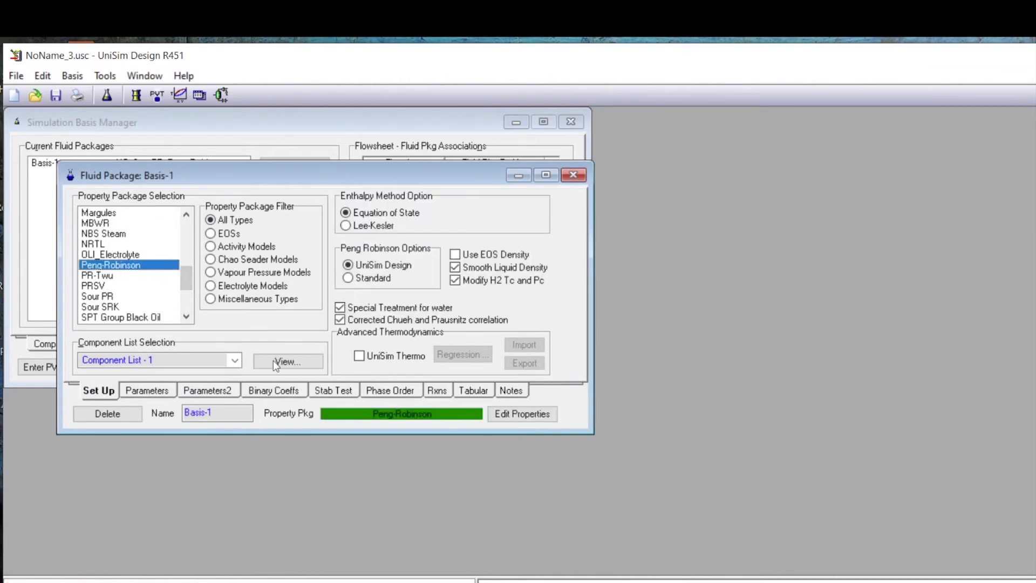
{"action": "left_click", "coordinate": [575, 176]}
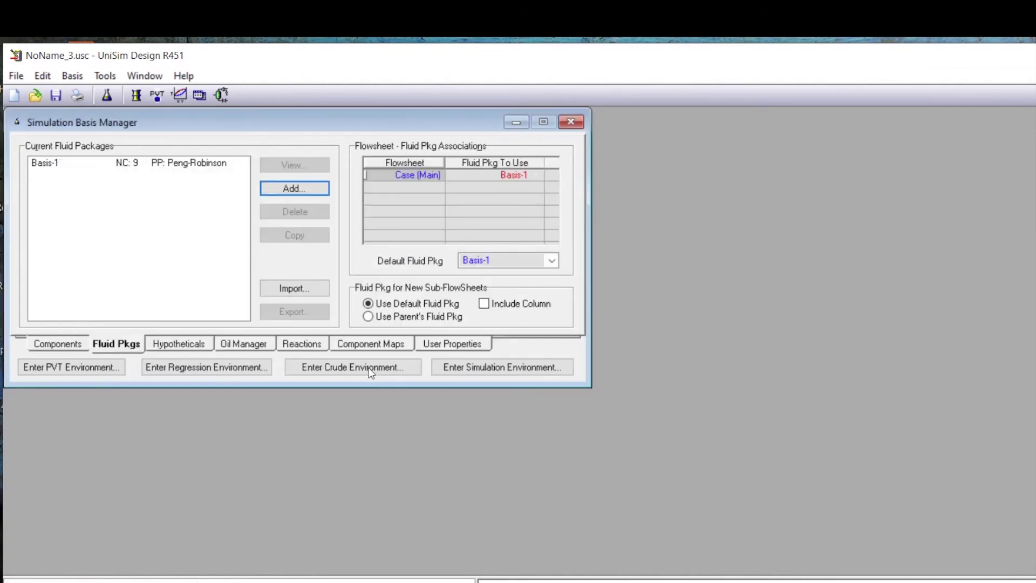
Enter the simulation environment, enlarge the PFD and narrow the program window so the problem statement stays visible beside it.
{"action": "left_click", "coordinate": [475, 369]}
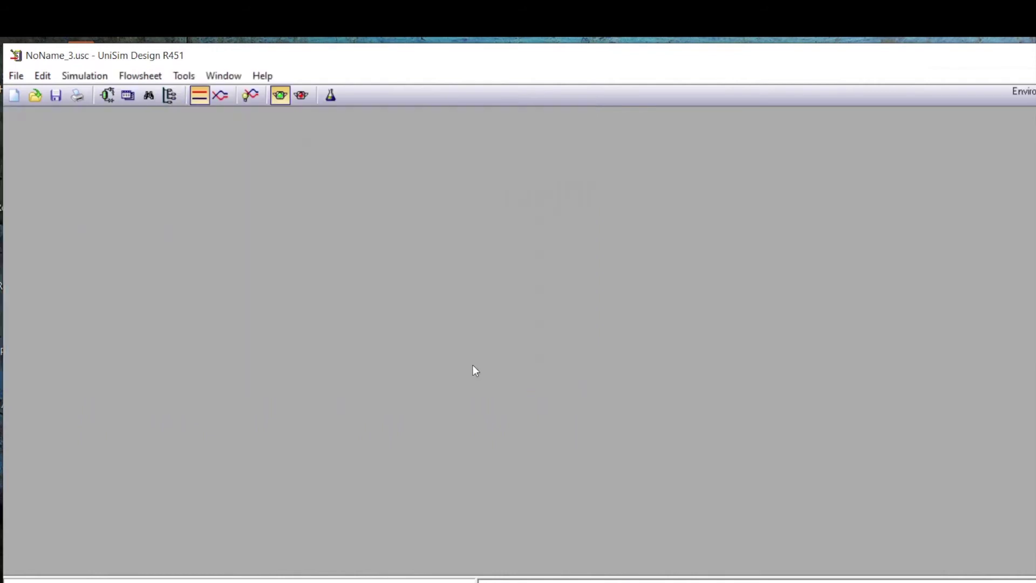
{"action": "left_click_drag", "start_coordinate": [480, 398], "coordinate": [1014, 569]}
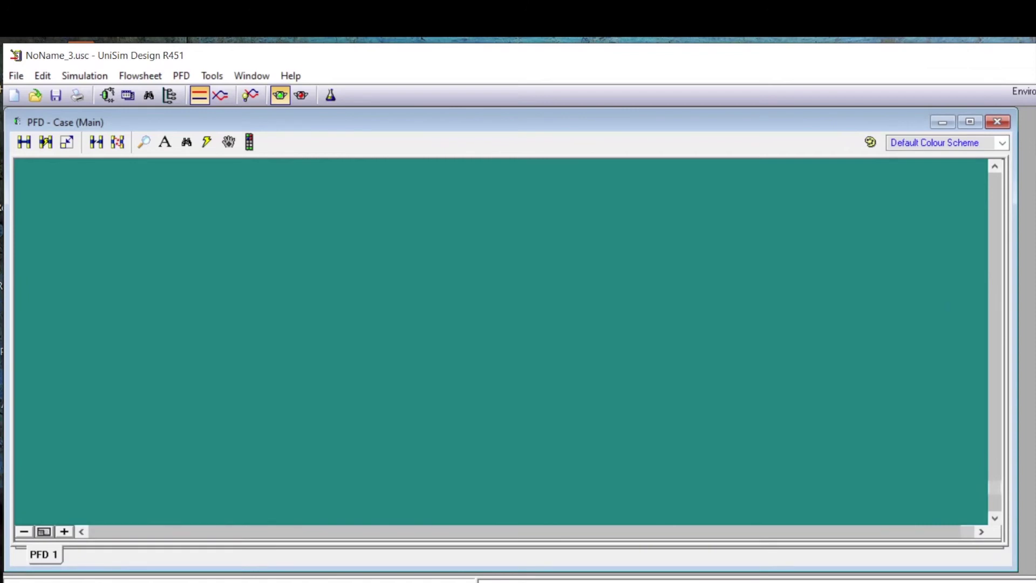
{"action": "left_click_drag", "start_coordinate": [1033, 125], "coordinate": [583, 109]}
Place a compressor on the empty flowsheet and open its design connections.
{"action": "left_click", "coordinate": [511, 255]}
{"action": "left_click", "coordinate": [559, 253]}
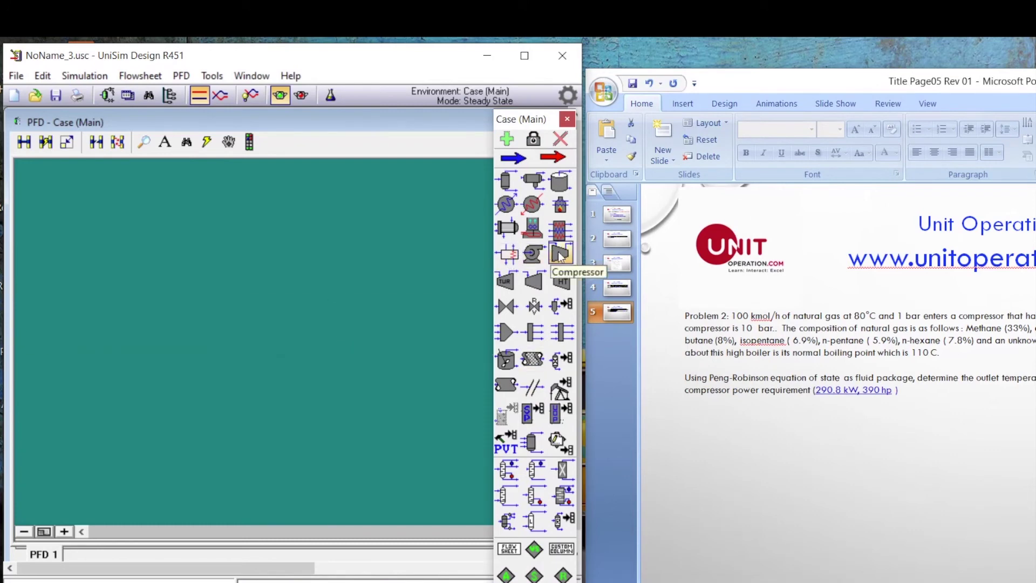
{"action": "left_click", "coordinate": [152, 319]}
{"action": "left_click", "coordinate": [290, 342]}
{"action": "mouse_move", "coordinate": [164, 310]}
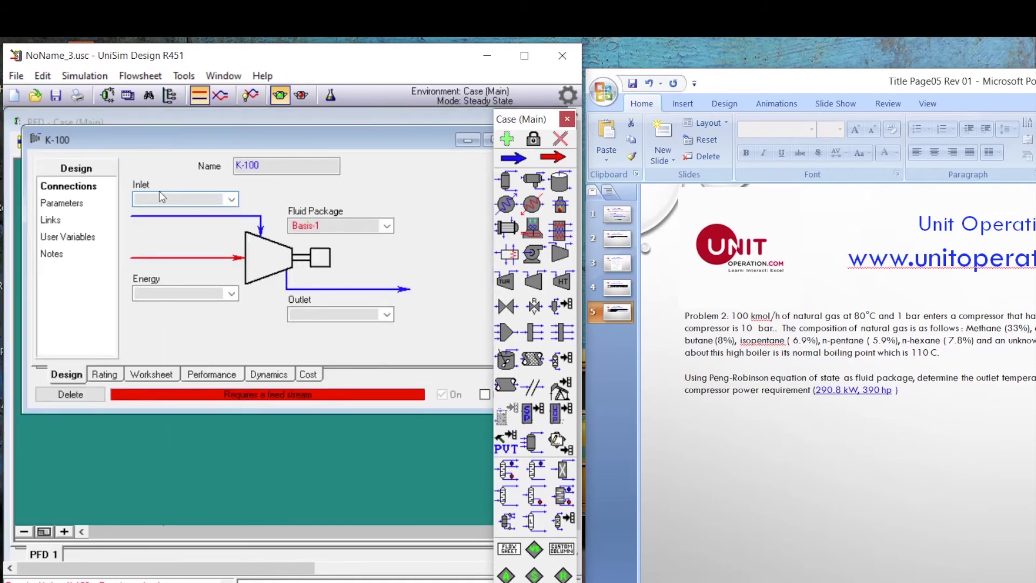
Connect the compressor to material streams Inlet and Outlet and energy stream W_Comp, and set its adiabatic efficiency to 70.
{"action": "type", "text": "let"}
{"action": "left_click", "coordinate": [299, 313]}
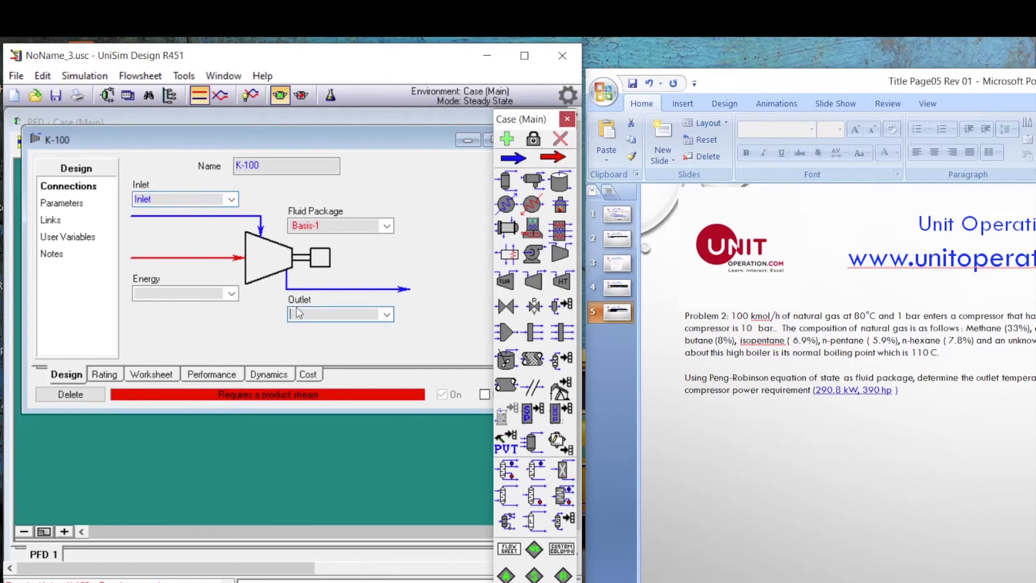
{"action": "type", "text": "Outlet"}
{"action": "left_click", "coordinate": [183, 291]}
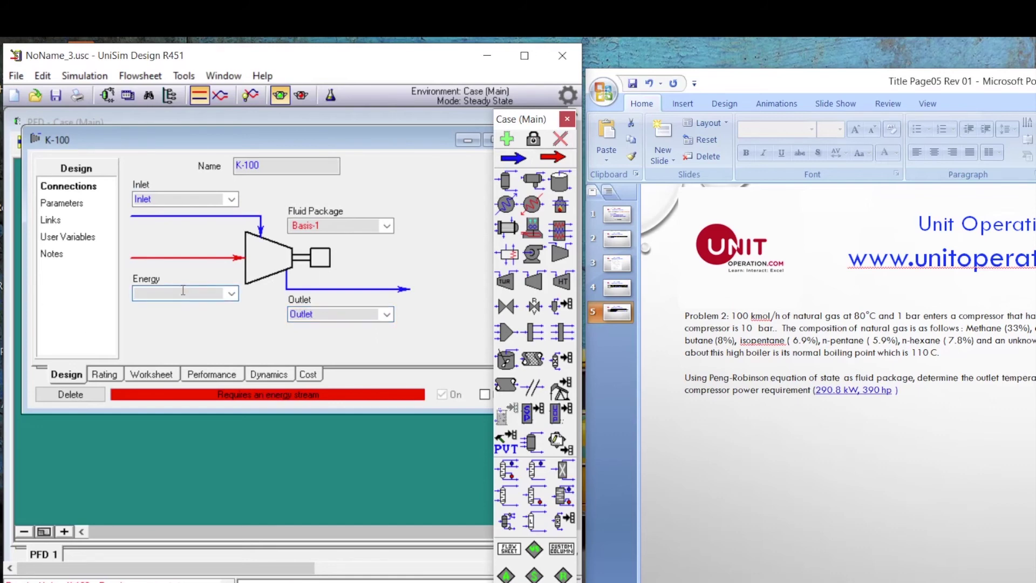
{"action": "type", "text": "W_Comp"}
{"action": "left_click", "coordinate": [79, 208]}
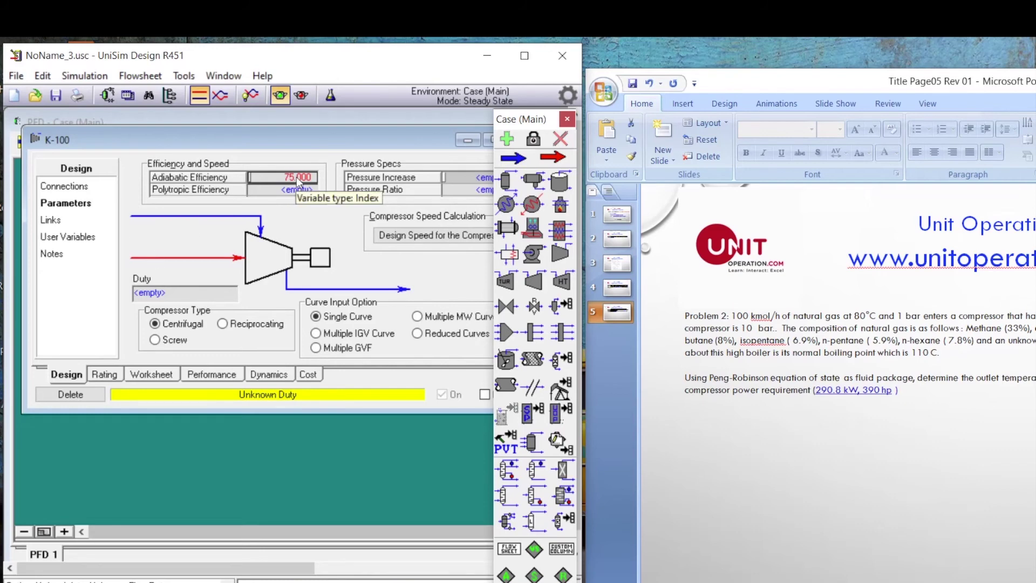
{"action": "type", "text": "70"}
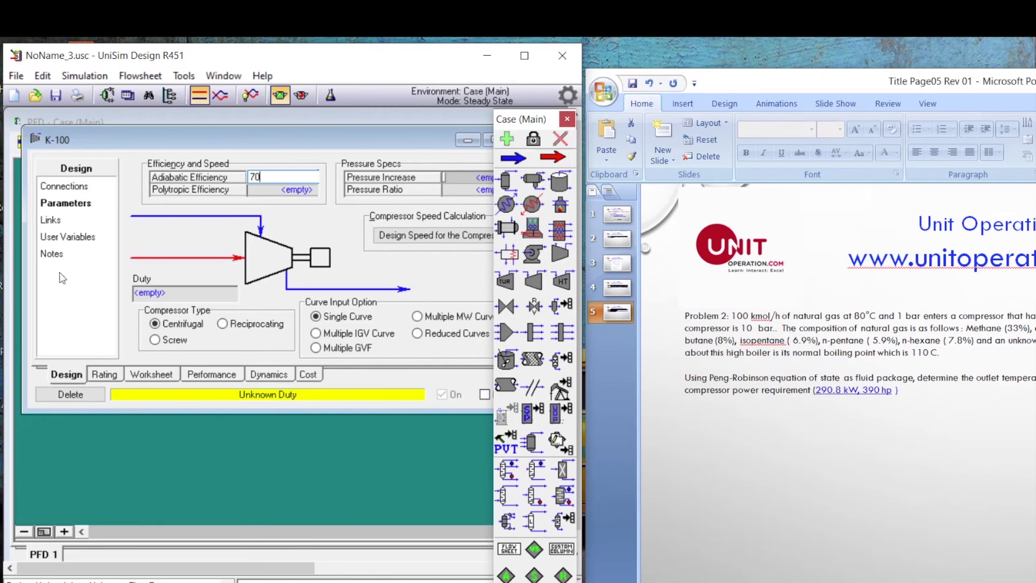
Start the Inlet stream's mole-fraction composition with methane 0.33, ethane 0.13 and propane 0.101.
{"action": "left_click", "coordinate": [147, 375]}
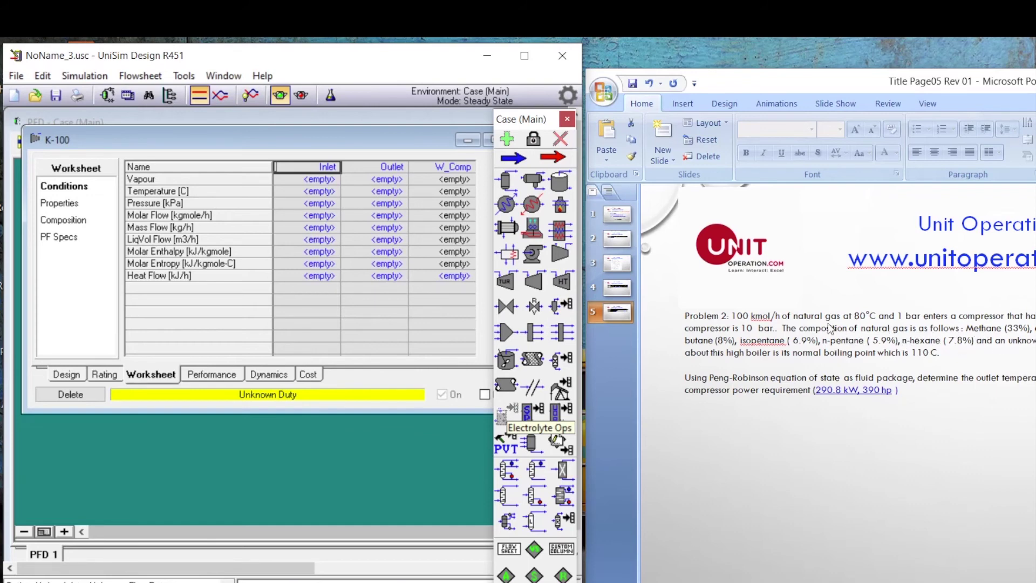
{"action": "left_click", "coordinate": [63, 221]}
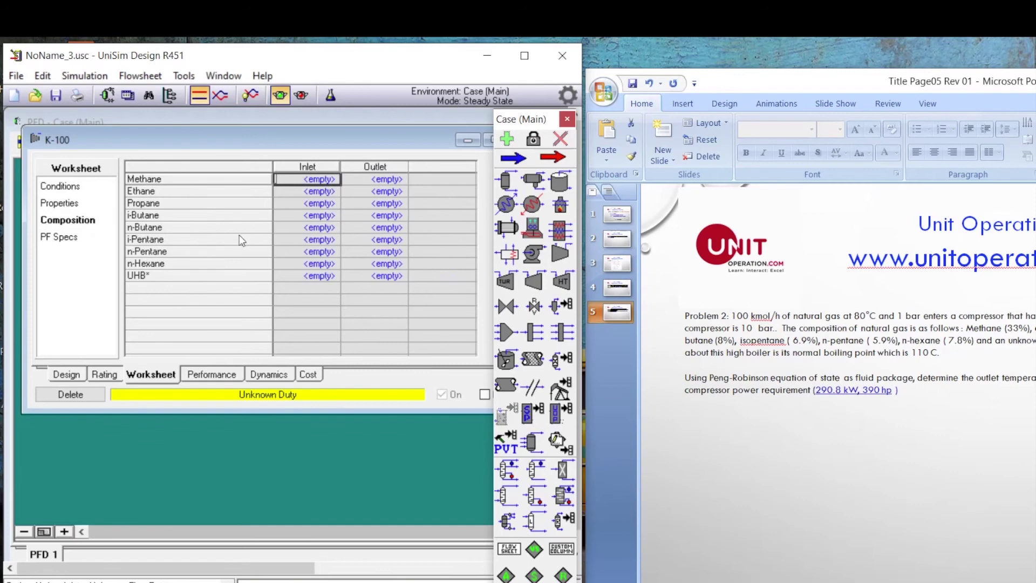
{"action": "left_click", "coordinate": [318, 184]}
{"action": "type", "text": "0.33"}
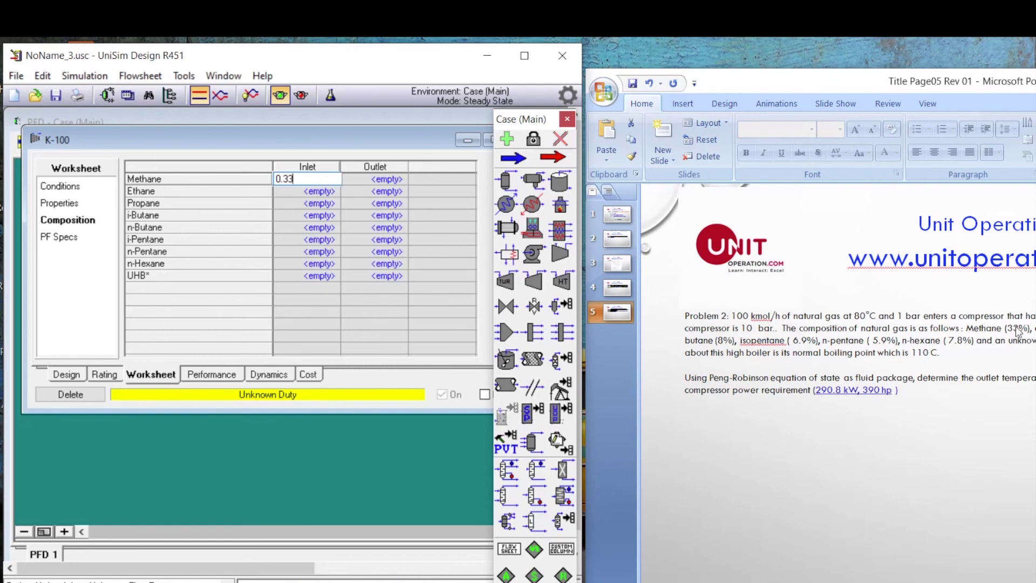
{"action": "key", "text": "Return"}
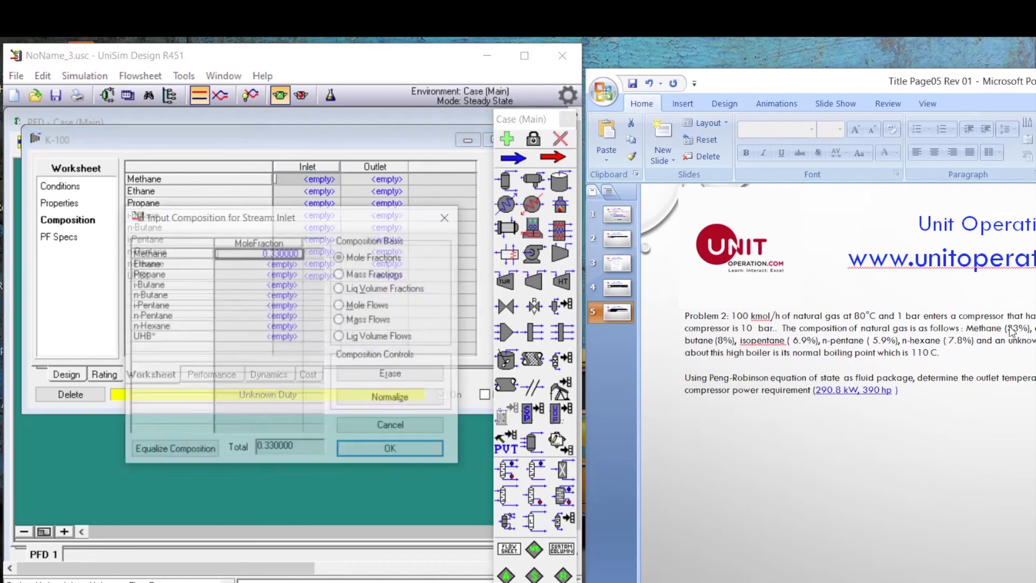
{"action": "left_click", "coordinate": [298, 264]}
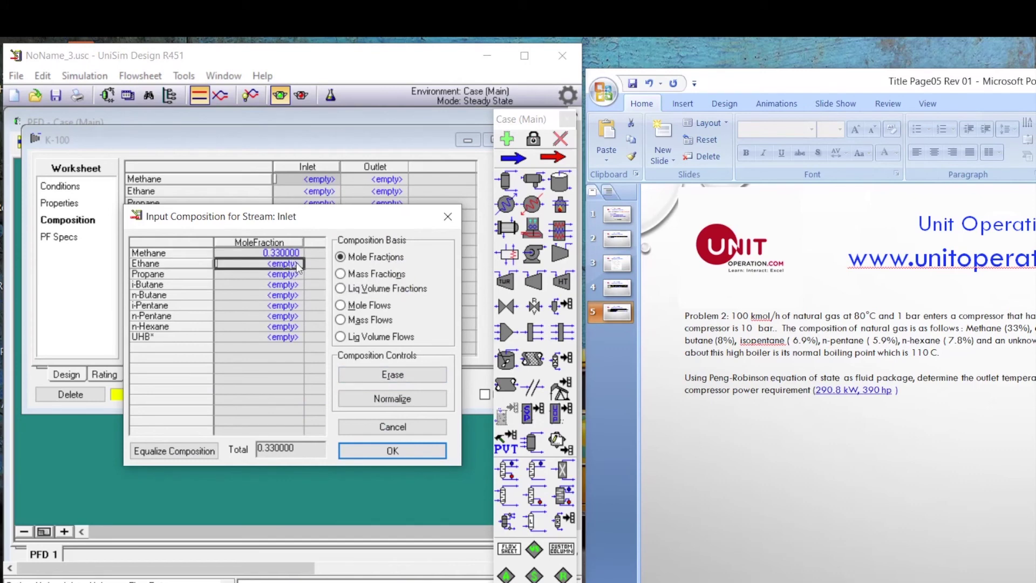
{"action": "type", "text": "0.13"}
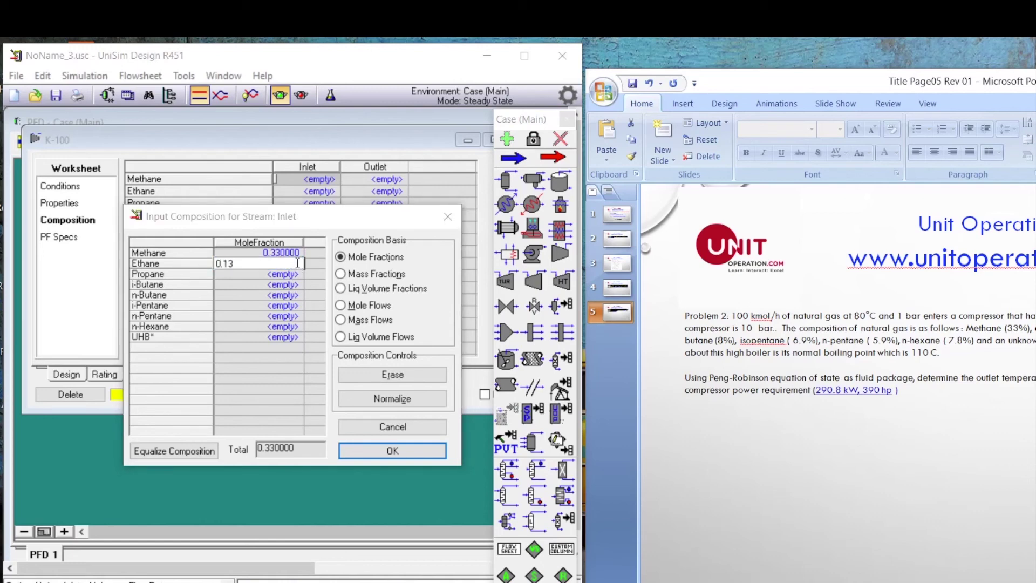
{"action": "left_click_drag", "start_coordinate": [816, 93], "coordinate": [754, 82]}
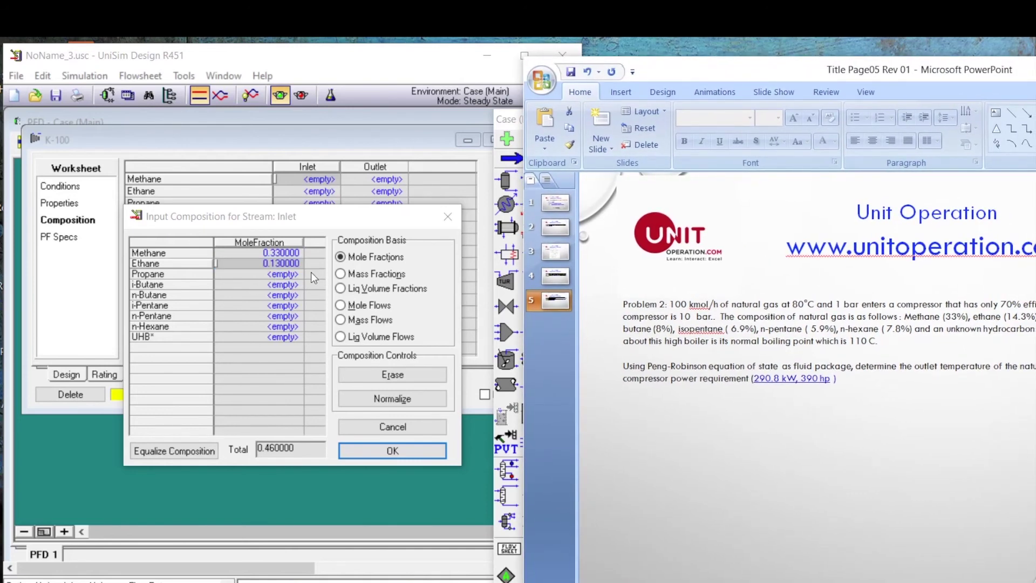
{"action": "left_click", "coordinate": [277, 274]}
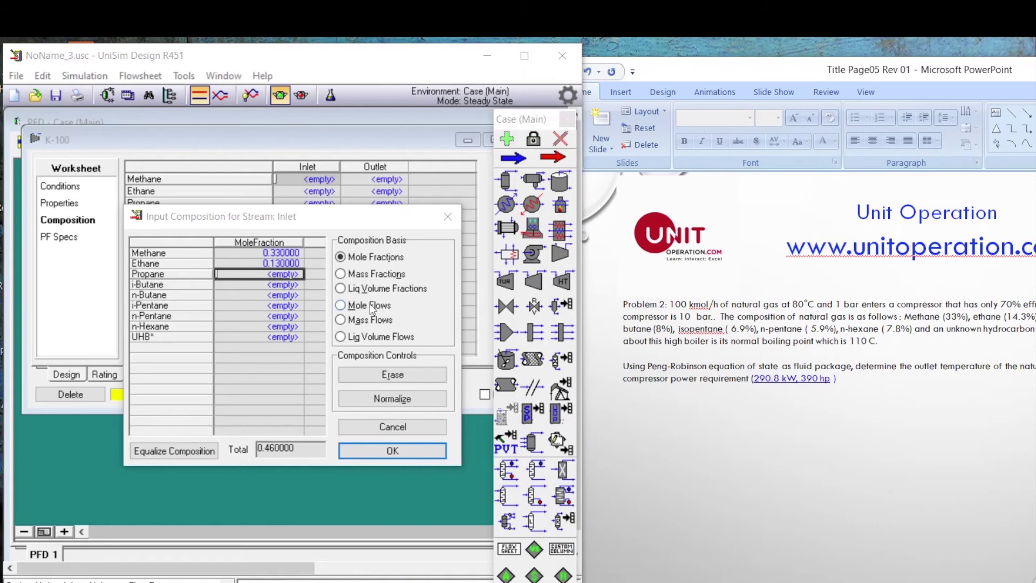
{"action": "type", "text": "0.101"}
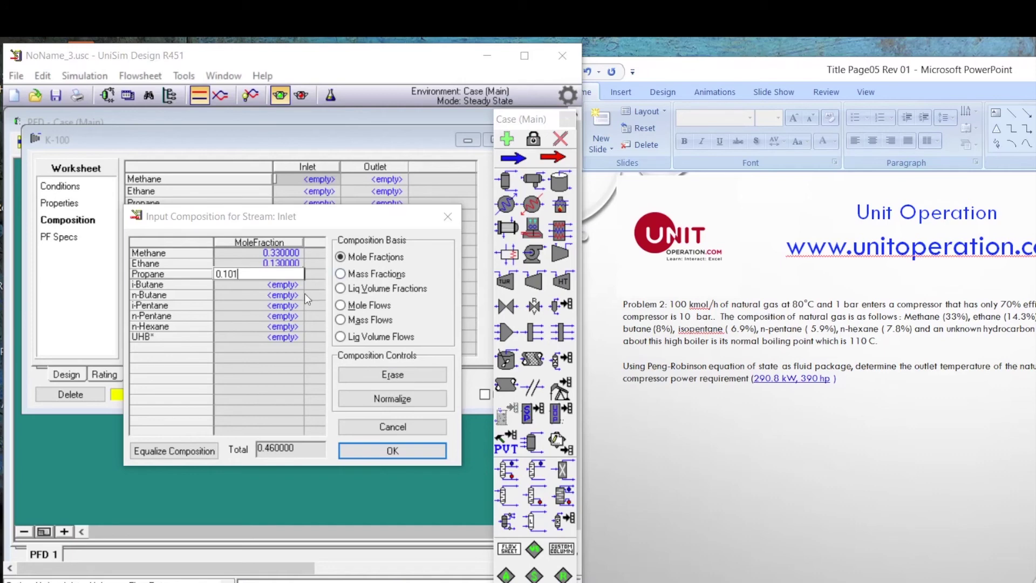
Enter Inlet mole fractions of 0.098 for i-butane, 0.08 for n-butane and 0.069 for i-pentane.
{"action": "left_click", "coordinate": [273, 286]}
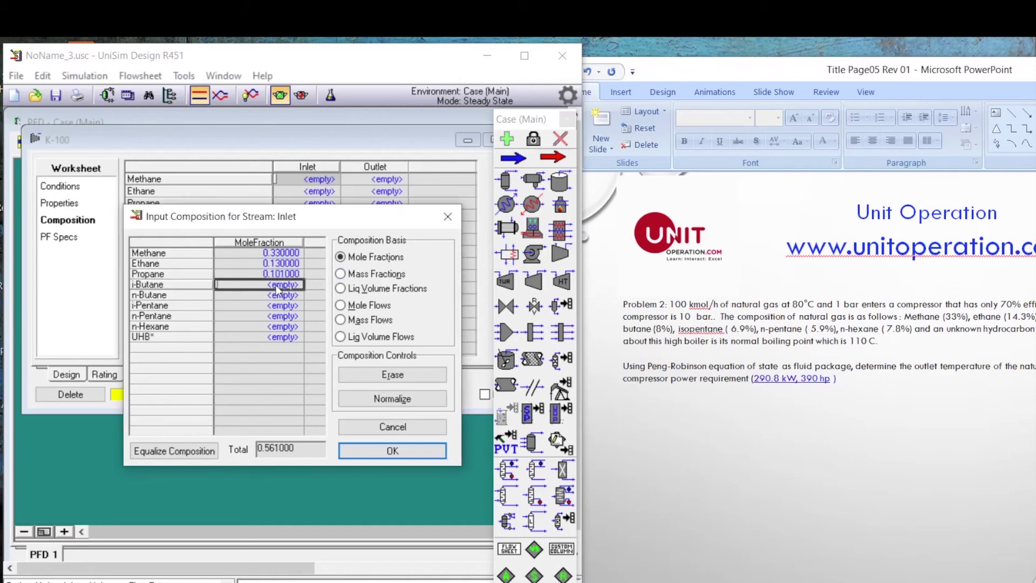
{"action": "type", "text": "0."}
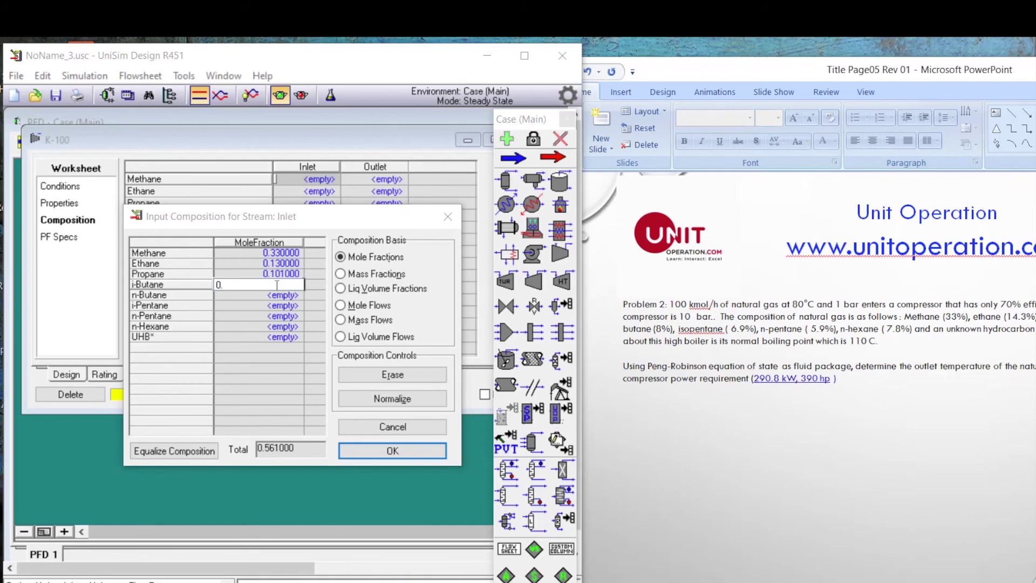
{"action": "type", "text": "098"}
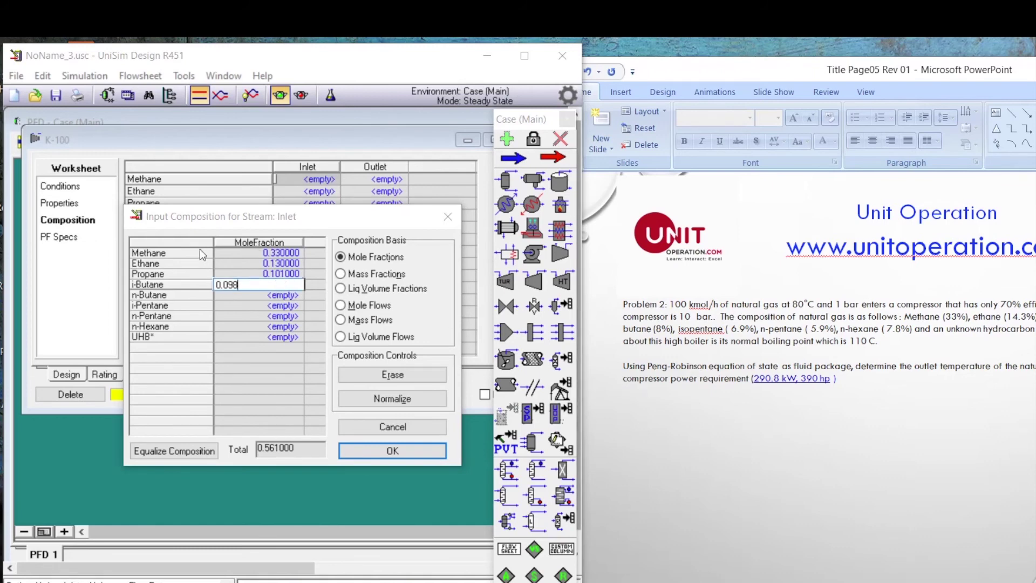
{"action": "left_click", "coordinate": [286, 295]}
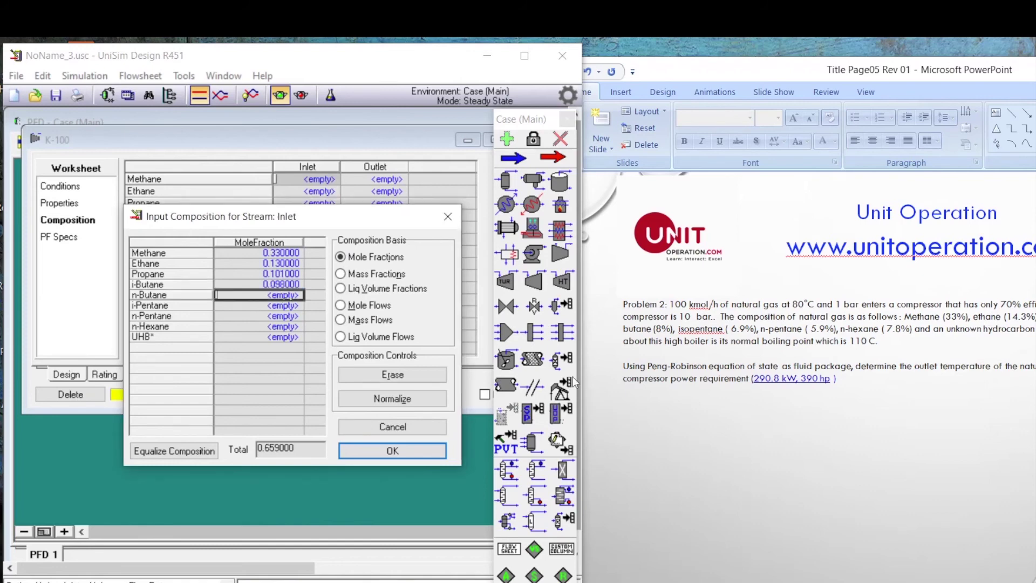
{"action": "type", "text": "0.08"}
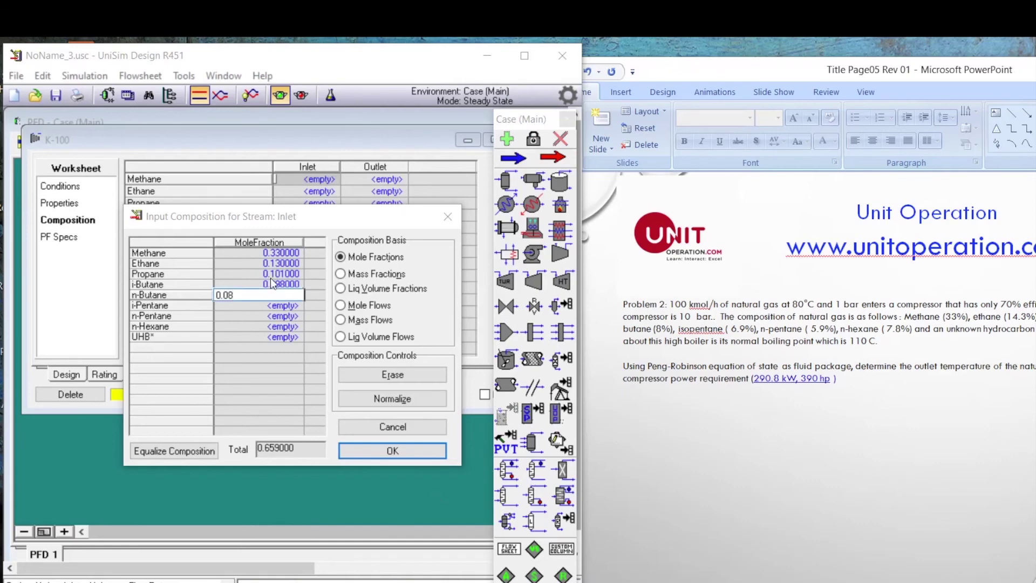
{"action": "left_click", "coordinate": [284, 305]}
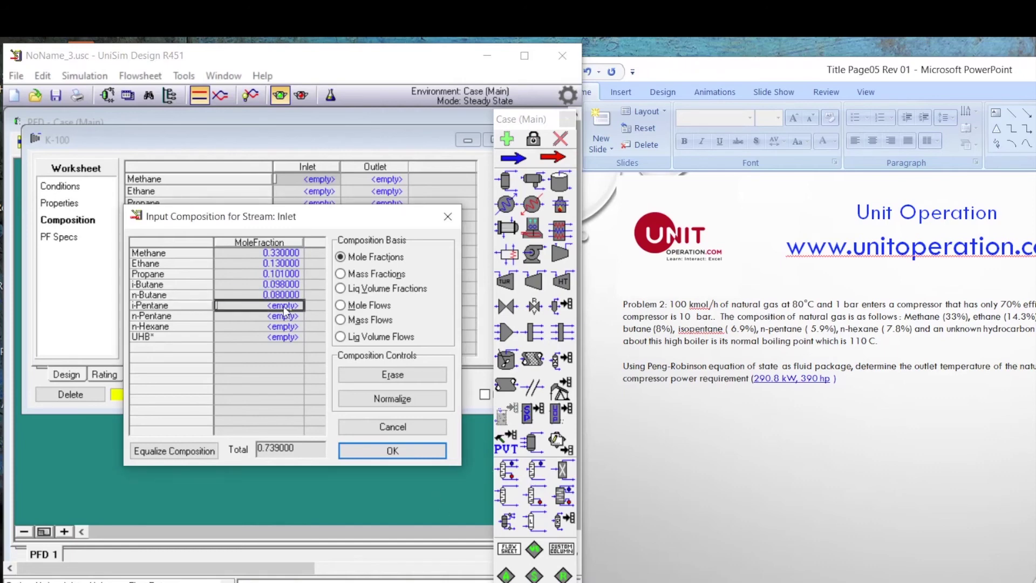
{"action": "type", "text": "0.069"}
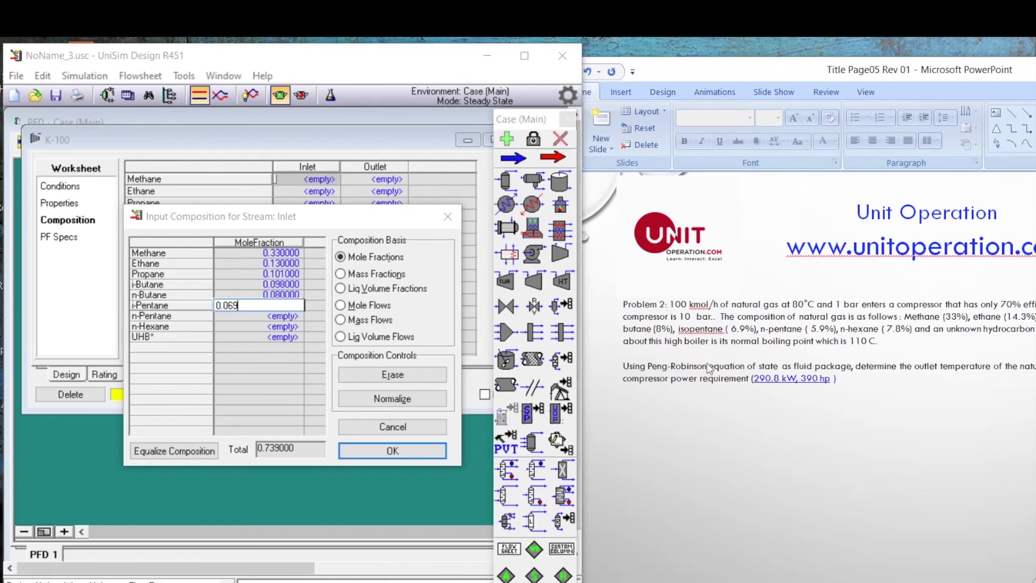
Enter Inlet mole fractions of 0.059 for n-pentane, 0.078 for n-hexane and 0.042 for UHB*.
{"action": "left_click", "coordinate": [278, 317]}
{"action": "type", "text": "0.059"}
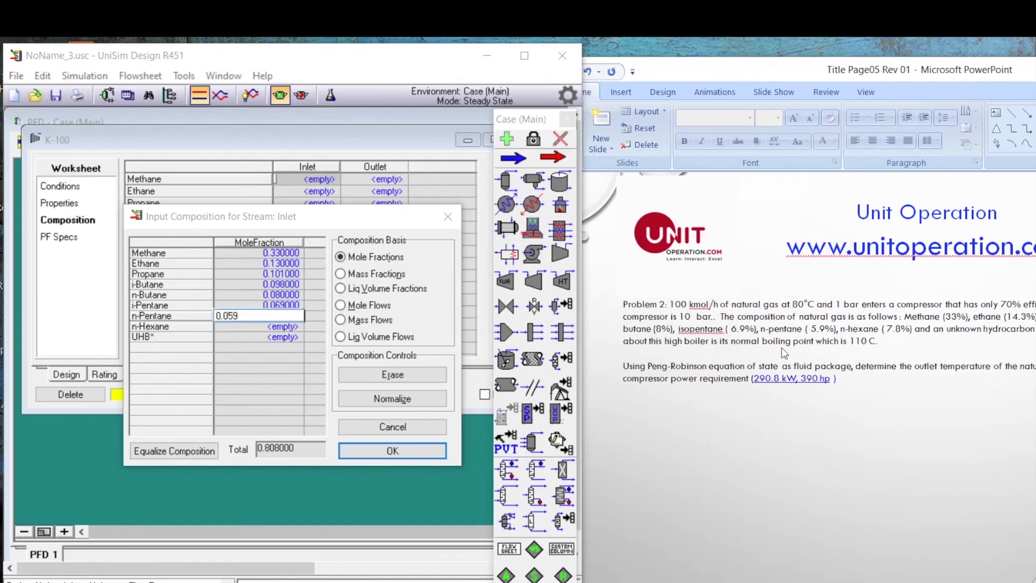
{"action": "left_click", "coordinate": [292, 327]}
{"action": "type", "text": "0.078"}
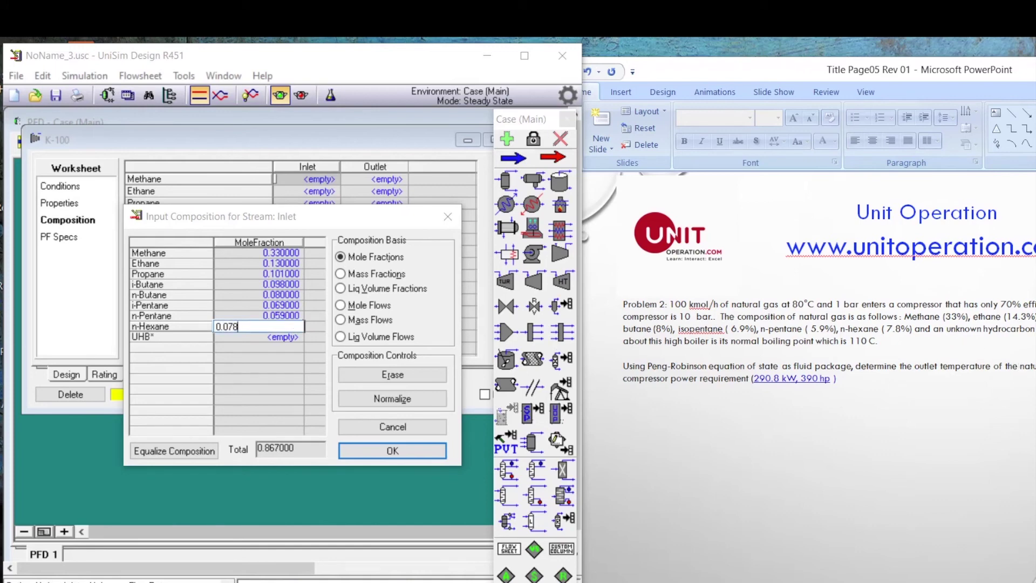
{"action": "left_click", "coordinate": [289, 339]}
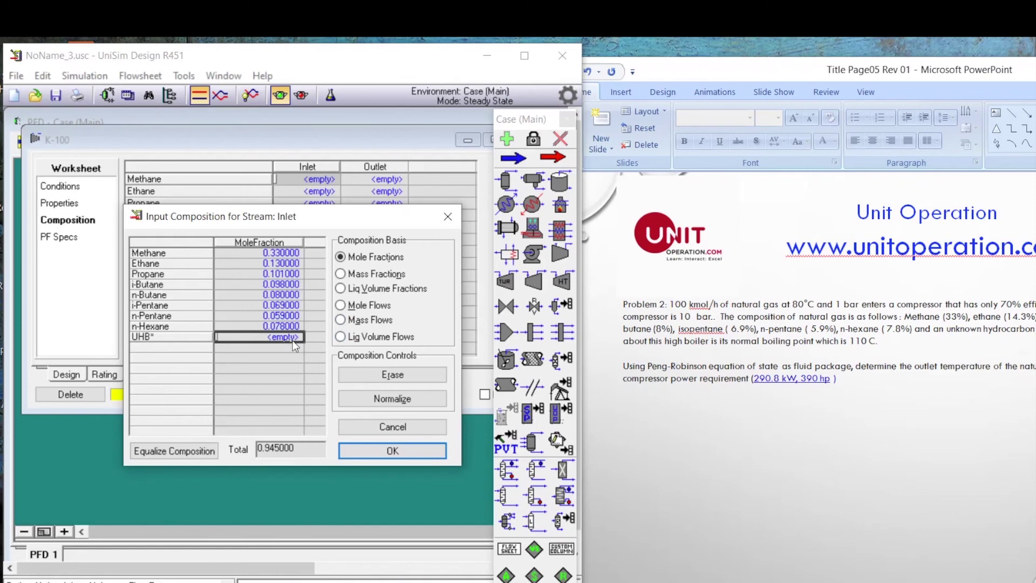
{"action": "type", "text": "0.0"}
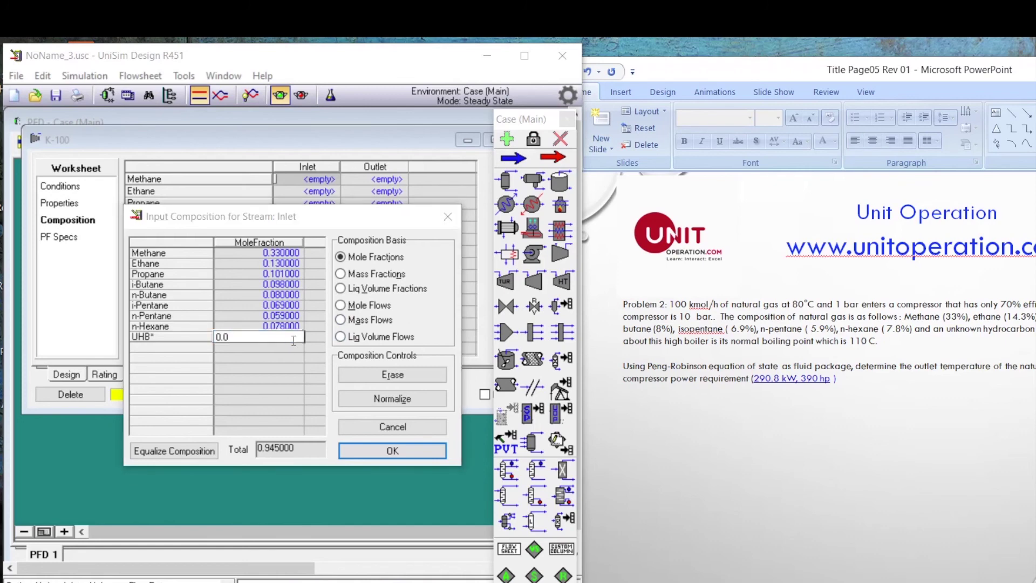
{"action": "type", "text": "42"}
{"action": "key", "text": "Return"}
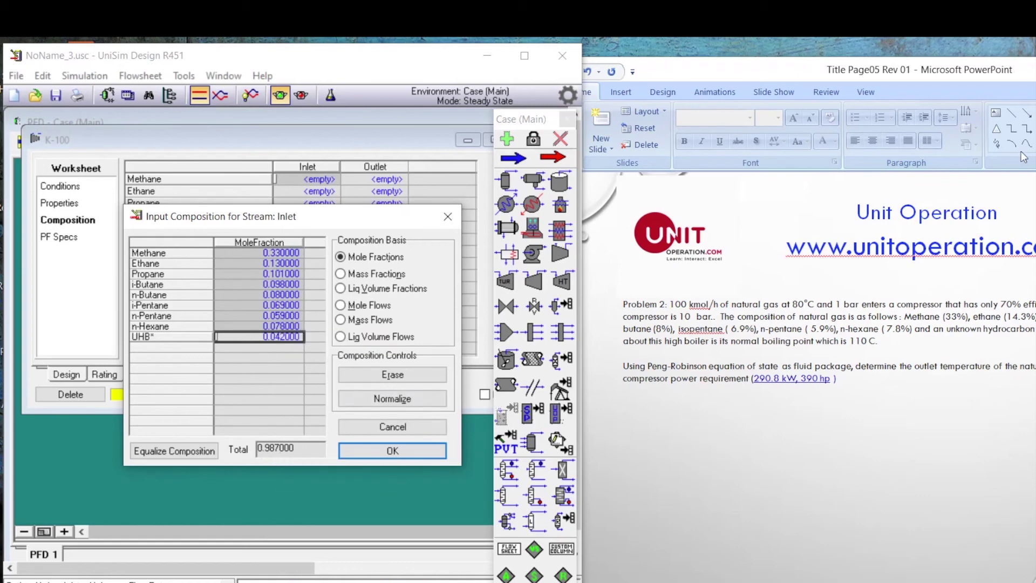
Correct the ethane mole fraction to 0.143 against the problem statement and accept the Inlet composition.
{"action": "left_click_drag", "start_coordinate": [939, 74], "coordinate": [841, 63]}
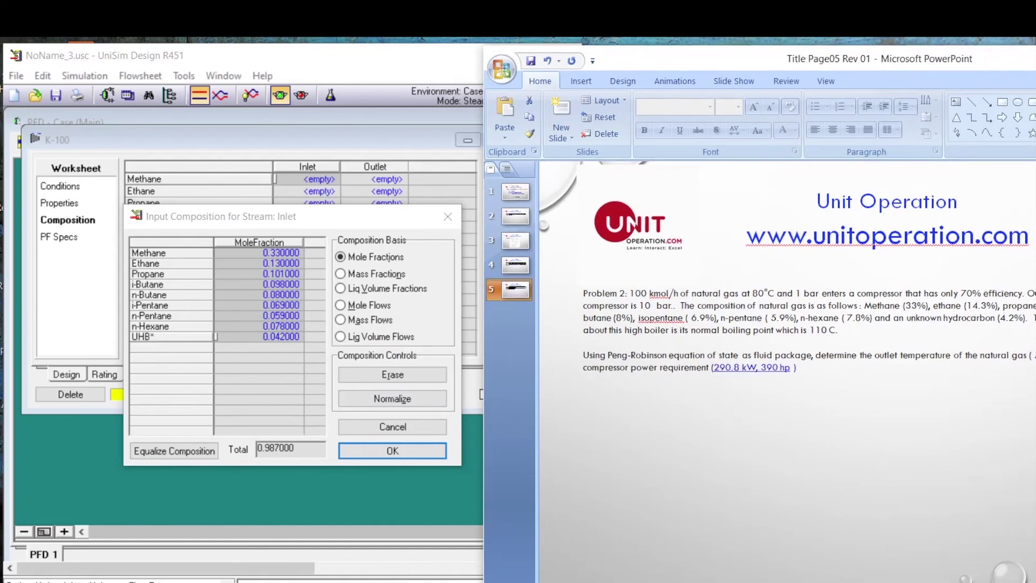
{"action": "left_click", "coordinate": [270, 264]}
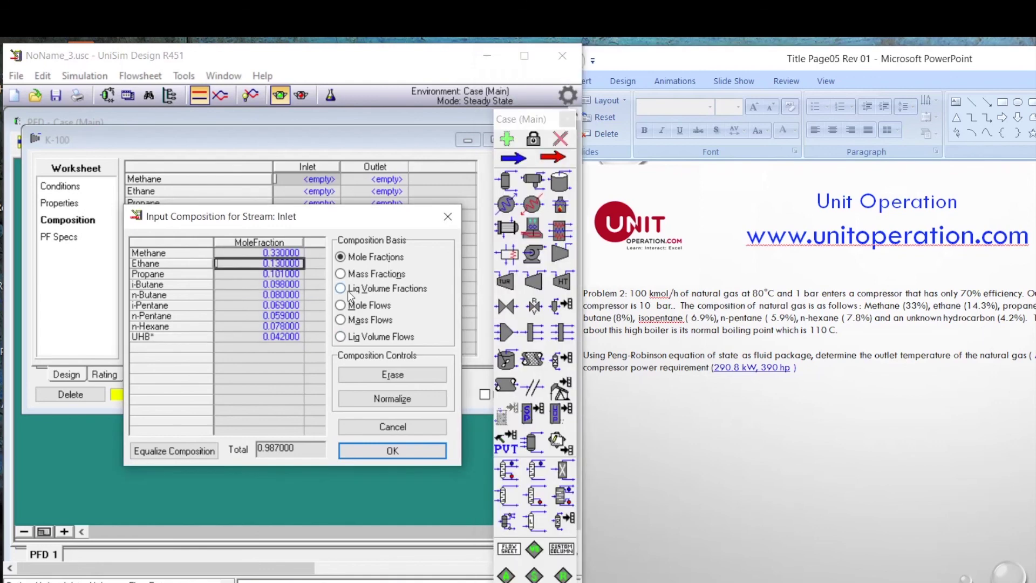
{"action": "type", "text": "0.14"}
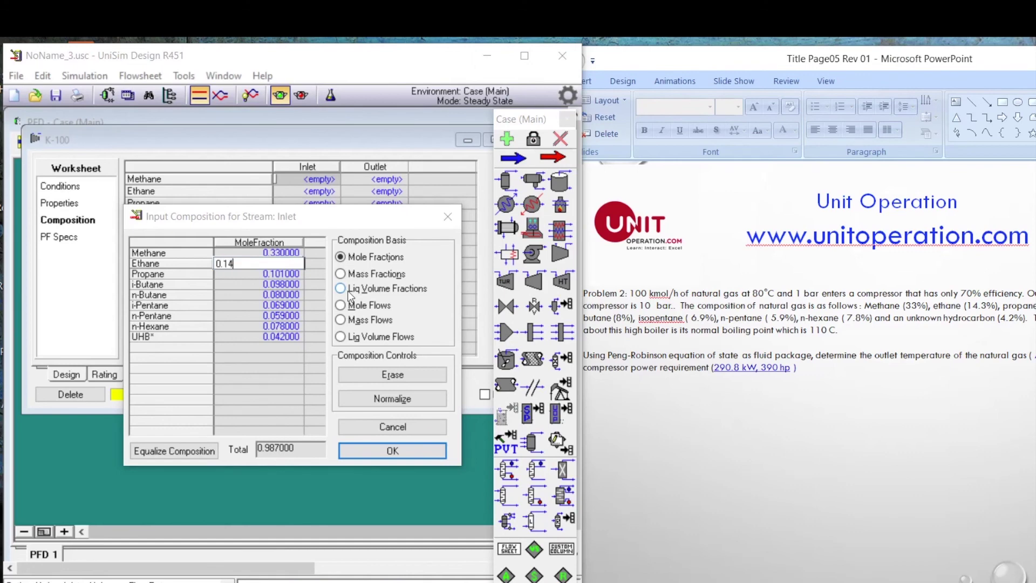
{"action": "type", "text": "3"}
{"action": "key", "text": "Return"}
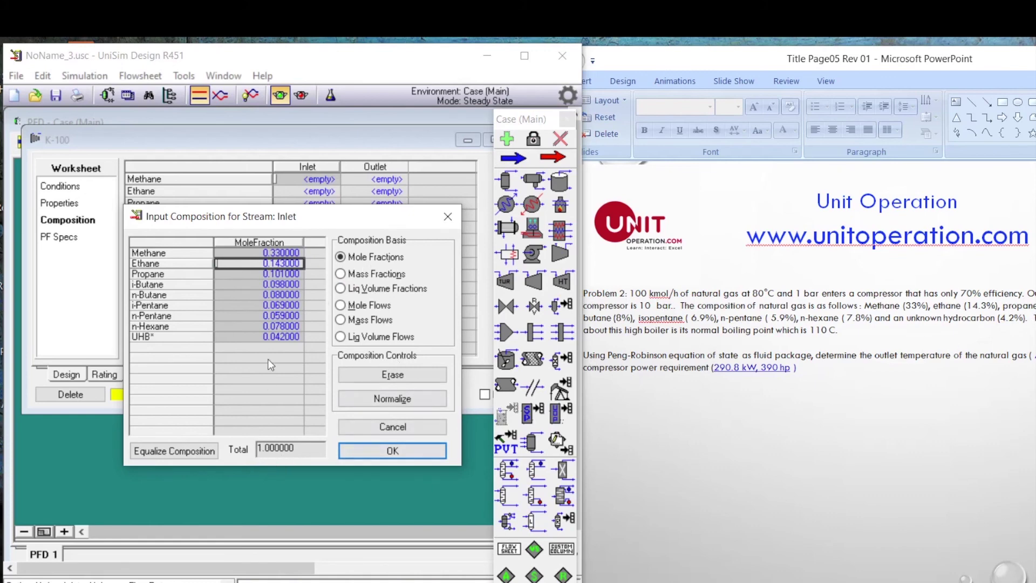
{"action": "left_click", "coordinate": [401, 456]}
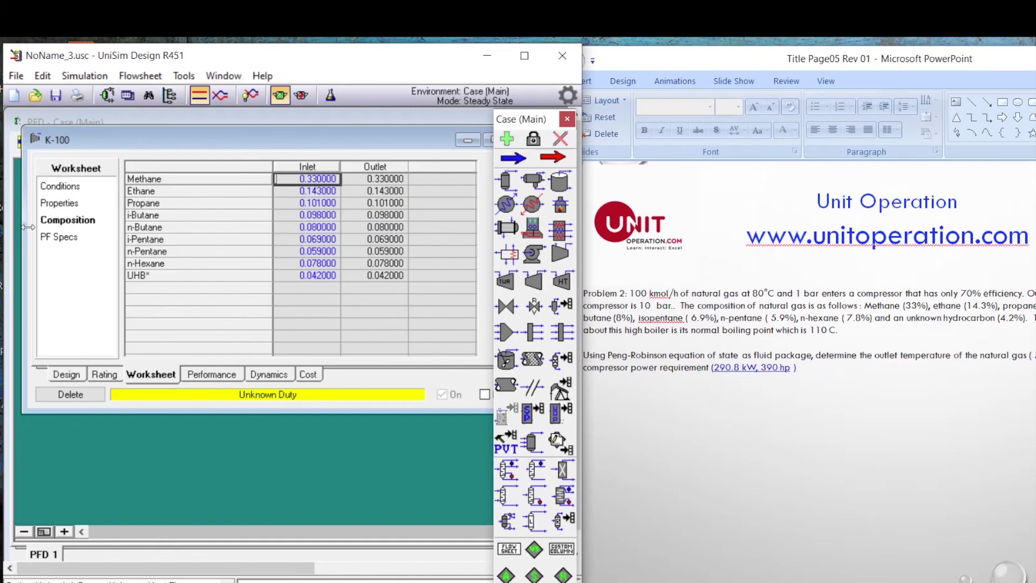
Set the Inlet stream's molar flow to 100 kgmole/h and its temperature to 80 °C in the compressor's worksheet conditions.
{"action": "left_click", "coordinate": [70, 187]}
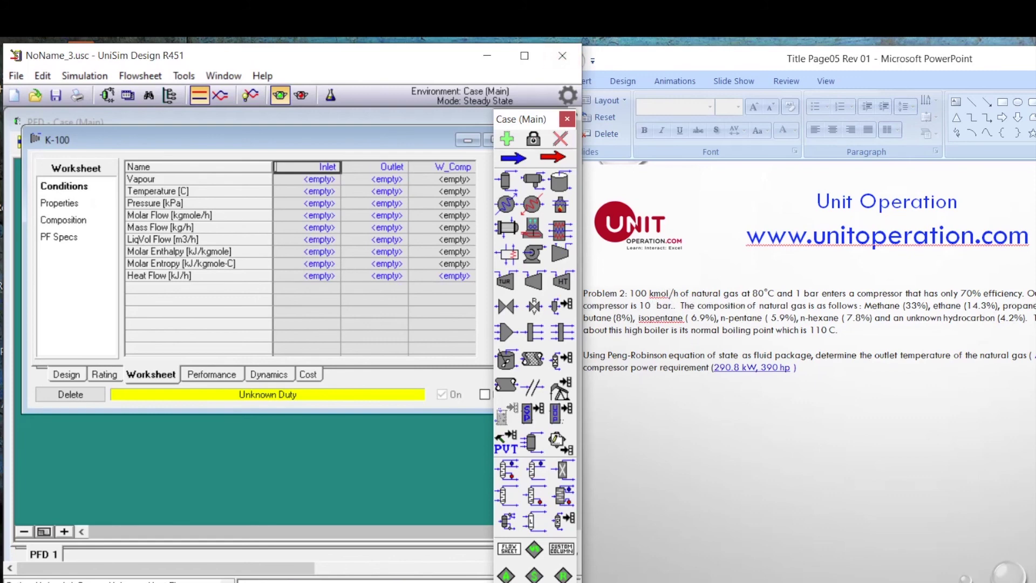
{"action": "left_click", "coordinate": [319, 216]}
{"action": "type", "text": "100"}
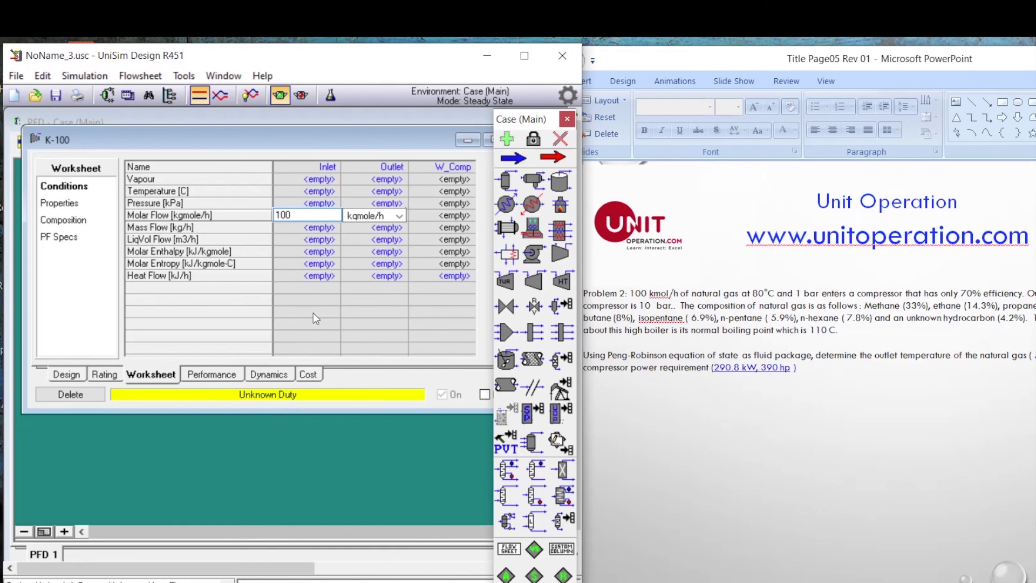
{"action": "key", "text": "Return"}
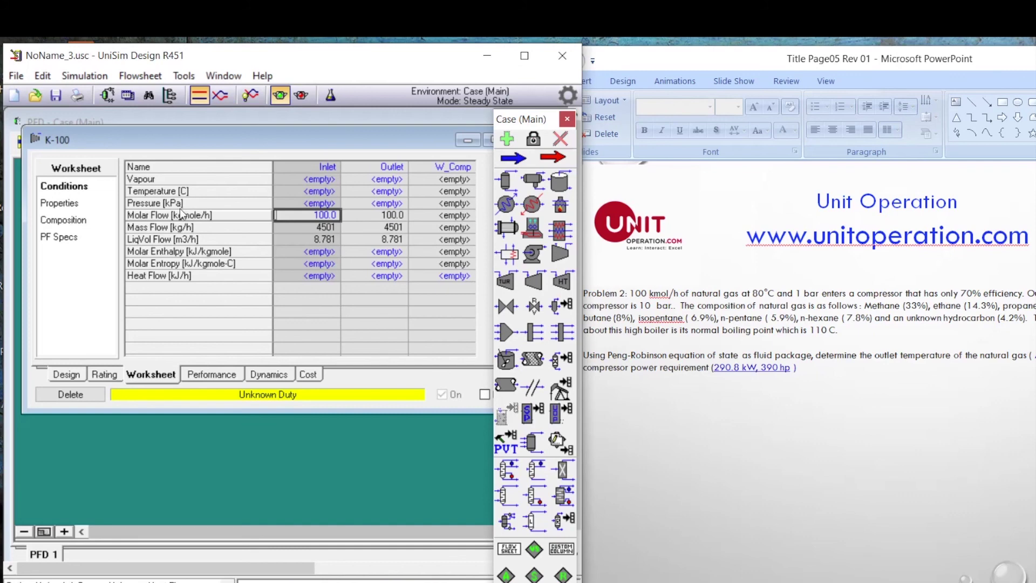
{"action": "mouse_move", "coordinate": [354, 224]}
{"action": "left_click", "coordinate": [325, 192]}
{"action": "type", "text": "80"}
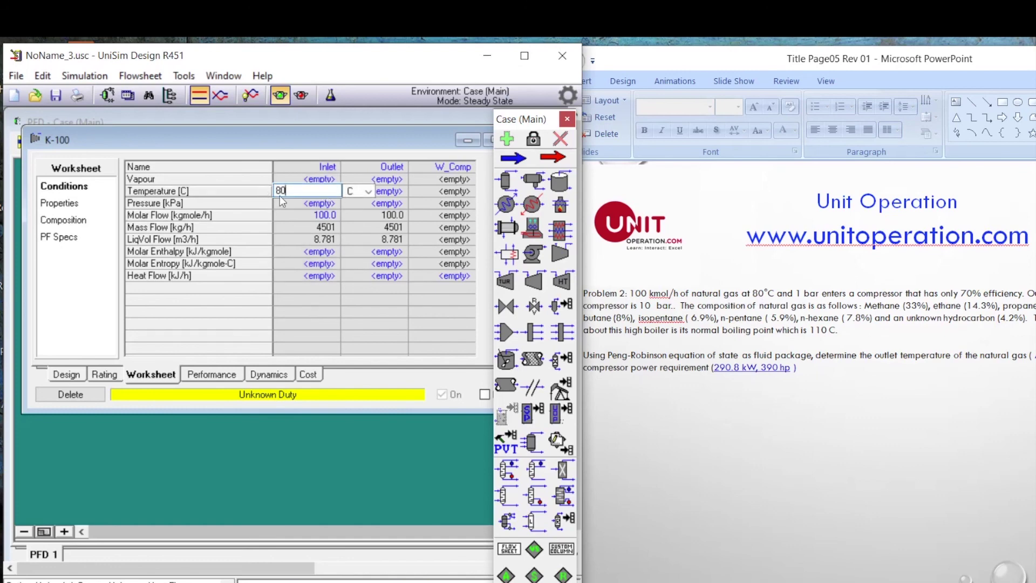
{"action": "key", "text": "Return"}
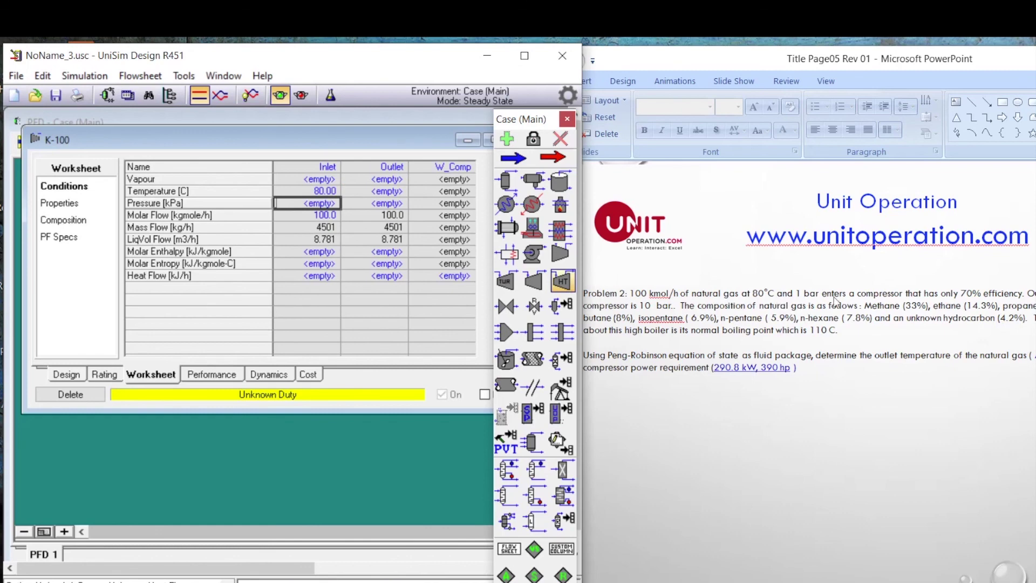
Set the Inlet stream's pressure to 1 bar in the compressor's worksheet conditions.
{"action": "type", "text": "1"}
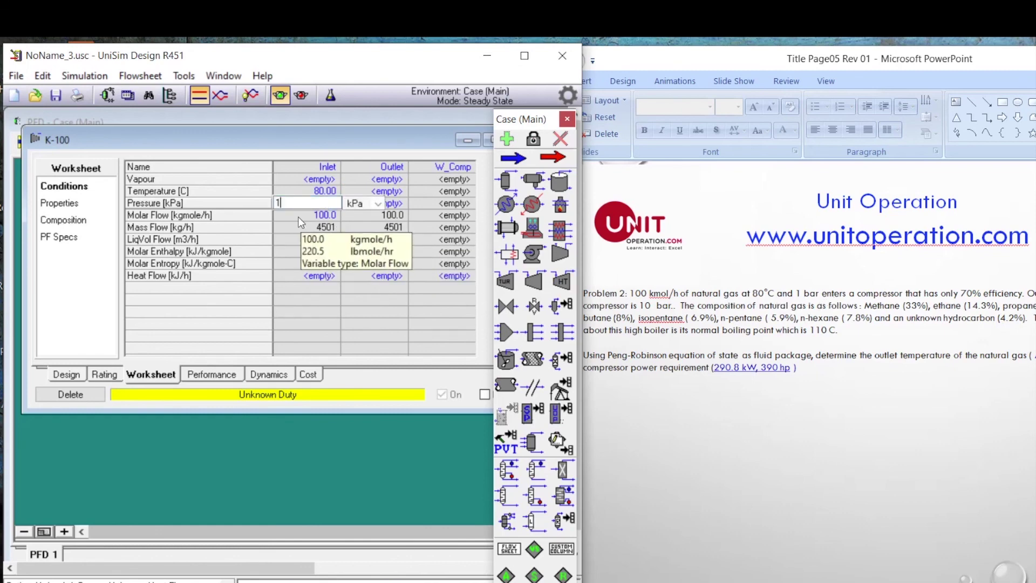
{"action": "left_click", "coordinate": [378, 202]}
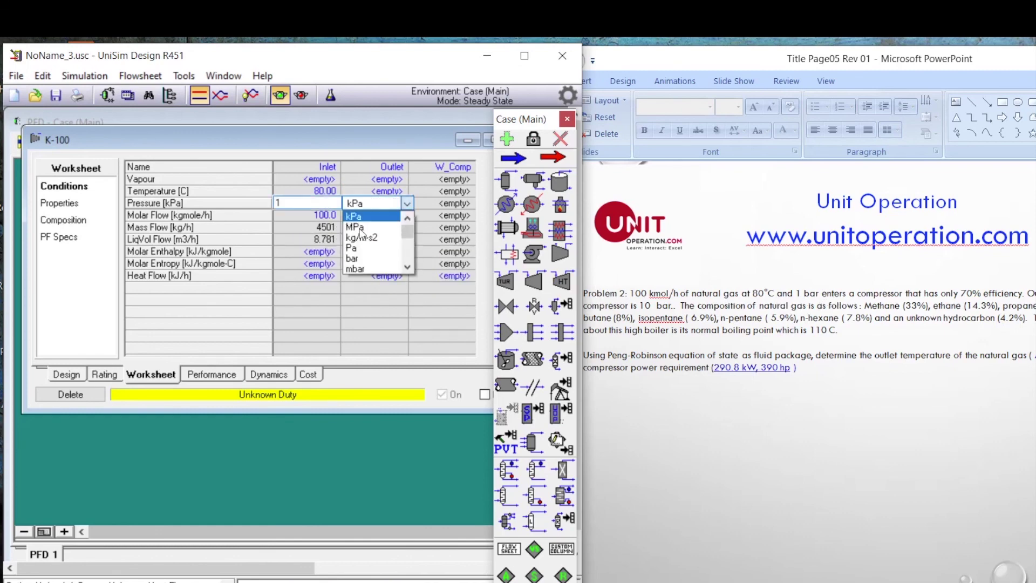
{"action": "left_click", "coordinate": [354, 258]}
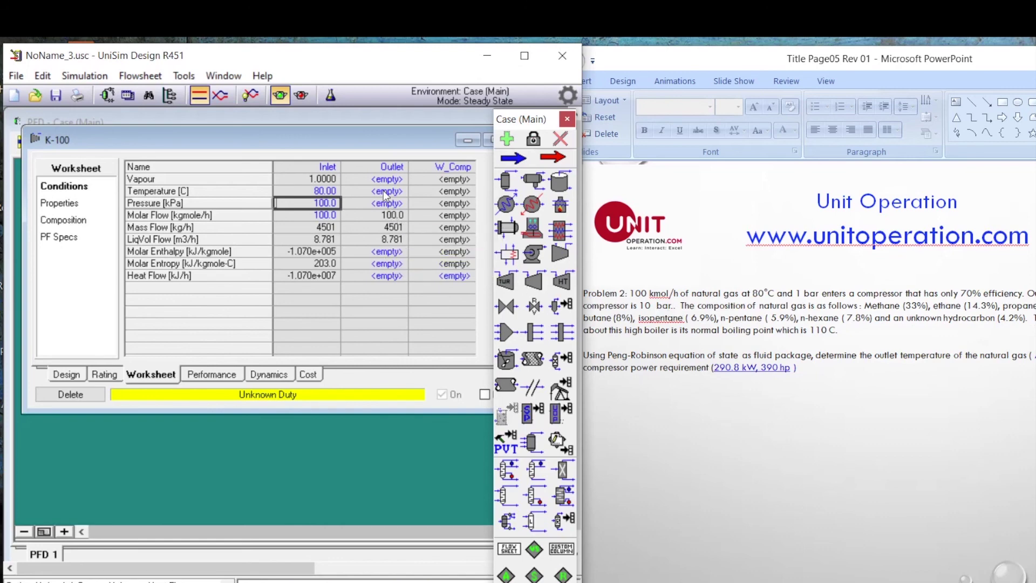
Set the Outlet stream's pressure to 10 bar and show the compressor's design parameters with the calculated duty.
{"action": "left_click", "coordinate": [394, 203]}
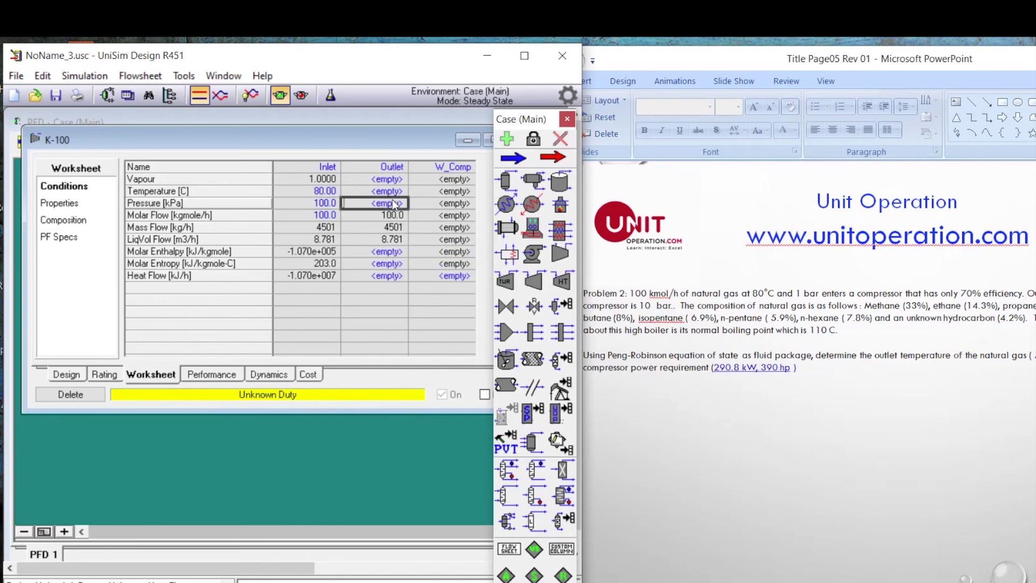
{"action": "type", "text": "10"}
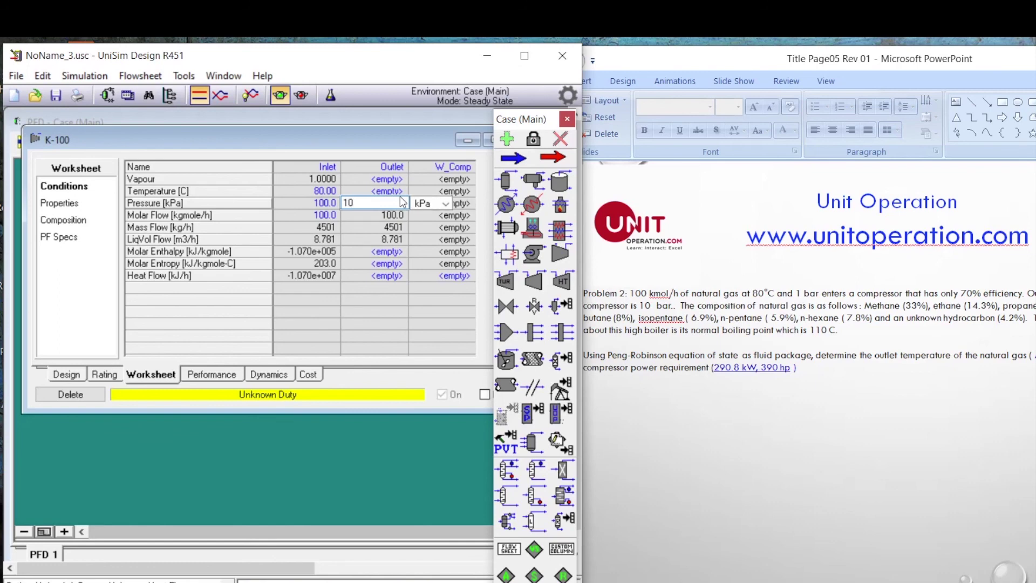
{"action": "left_click", "coordinate": [445, 203]}
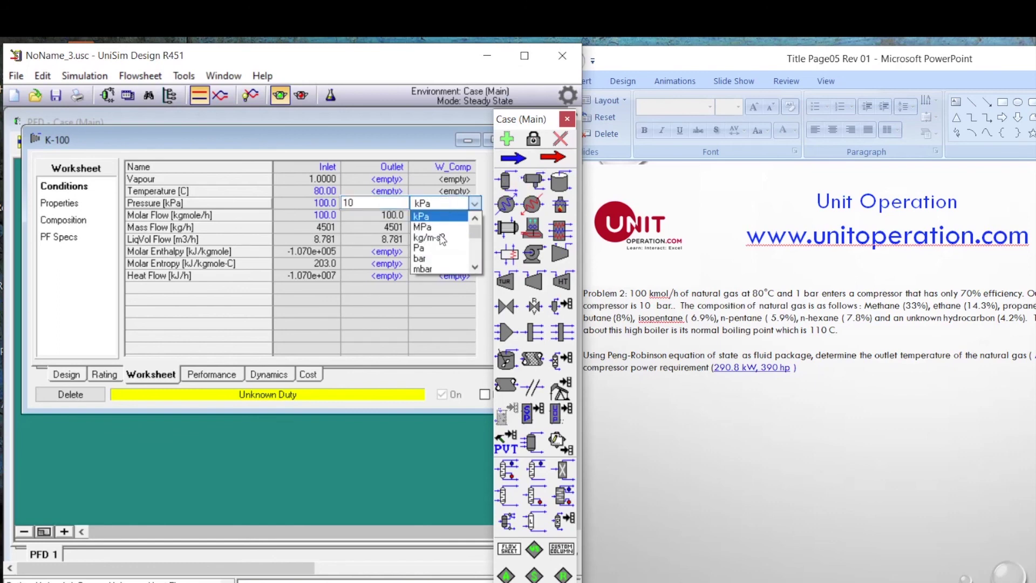
{"action": "left_click", "coordinate": [431, 258]}
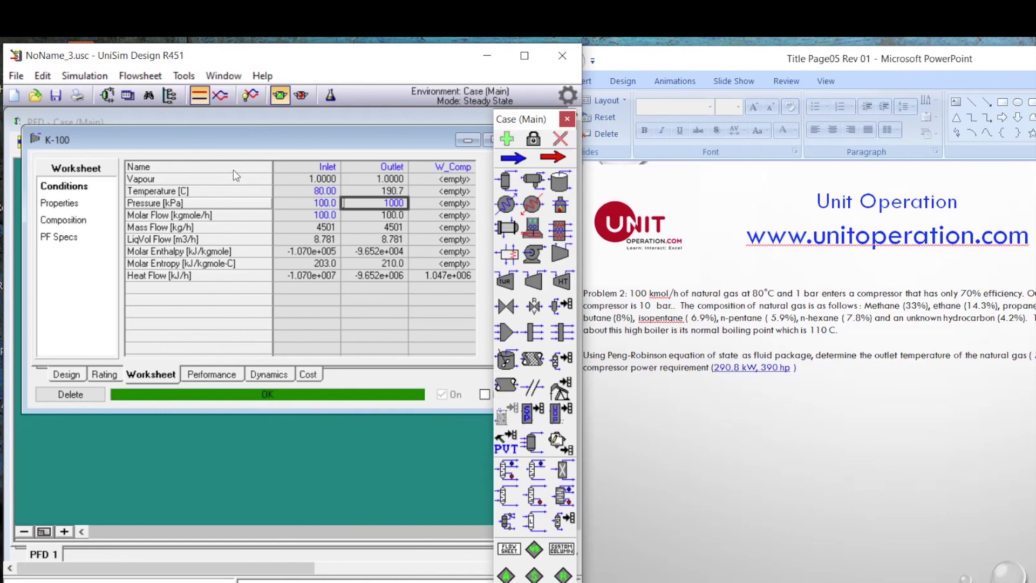
{"action": "left_click", "coordinate": [64, 374]}
{"action": "mouse_move", "coordinate": [147, 300]}
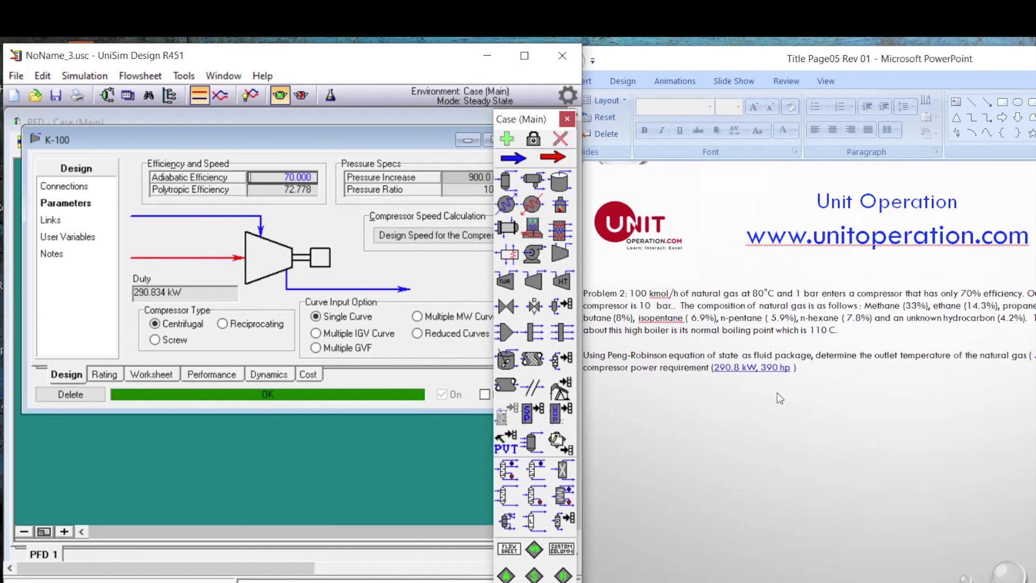
Open the unit settings in the session preferences, find the Power unit and select the NewUser unit set.
{"action": "left_click", "coordinate": [183, 75]}
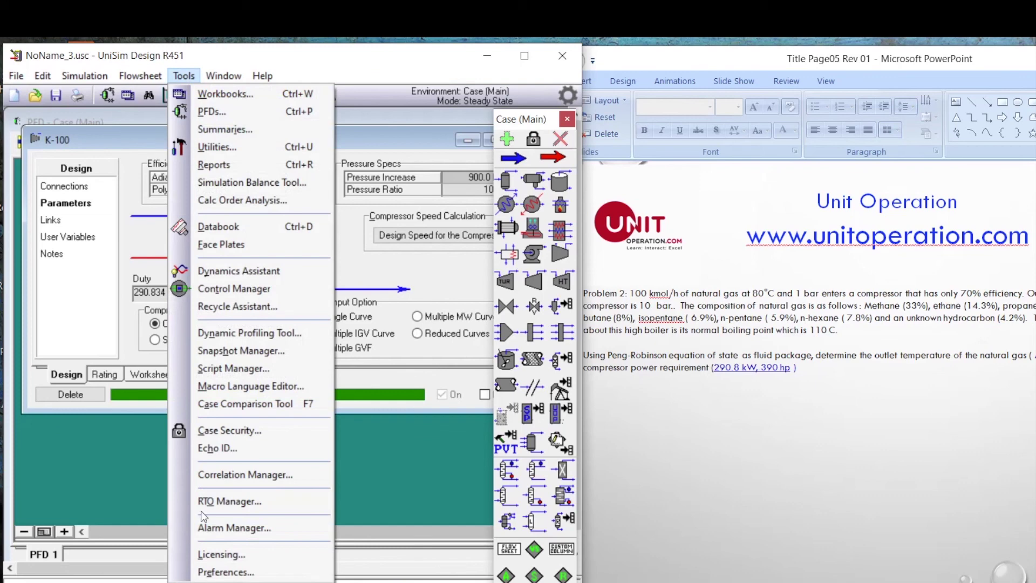
{"action": "left_click", "coordinate": [219, 572]}
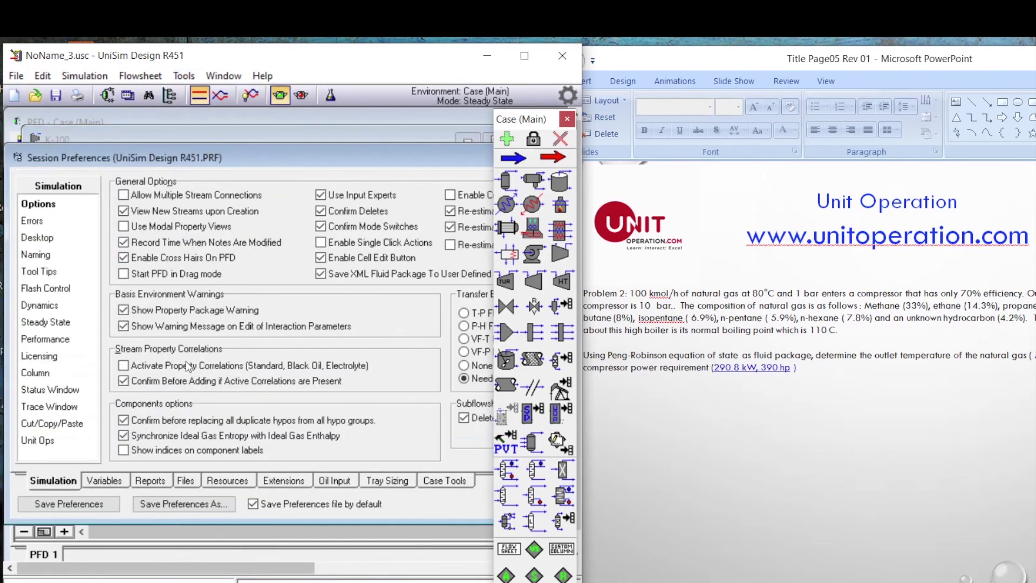
{"action": "left_click", "coordinate": [105, 481]}
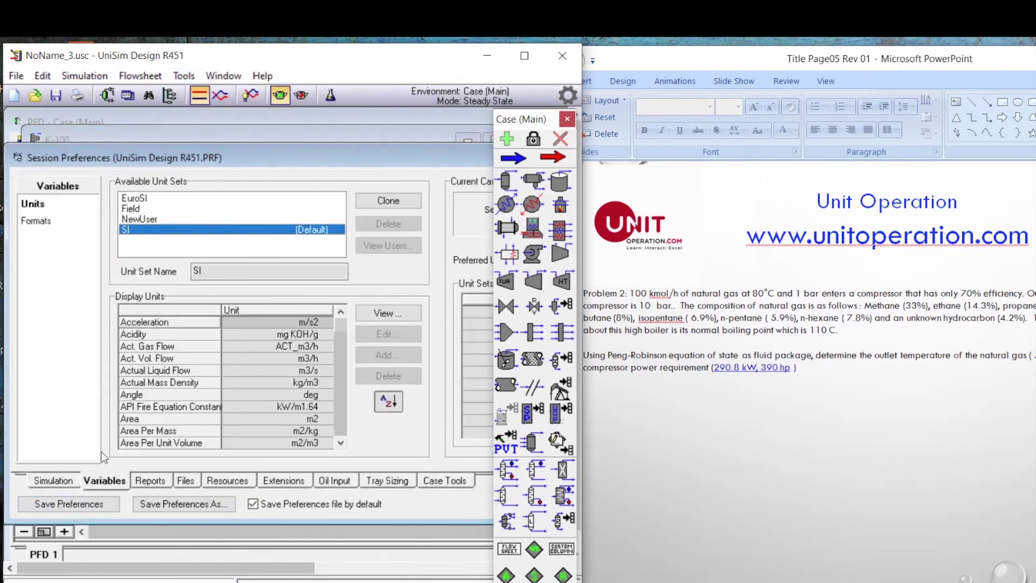
{"action": "scroll", "coordinate": [318, 329], "scroll_direction": "down", "scroll_amount": 10}
{"action": "left_click", "coordinate": [324, 346]}
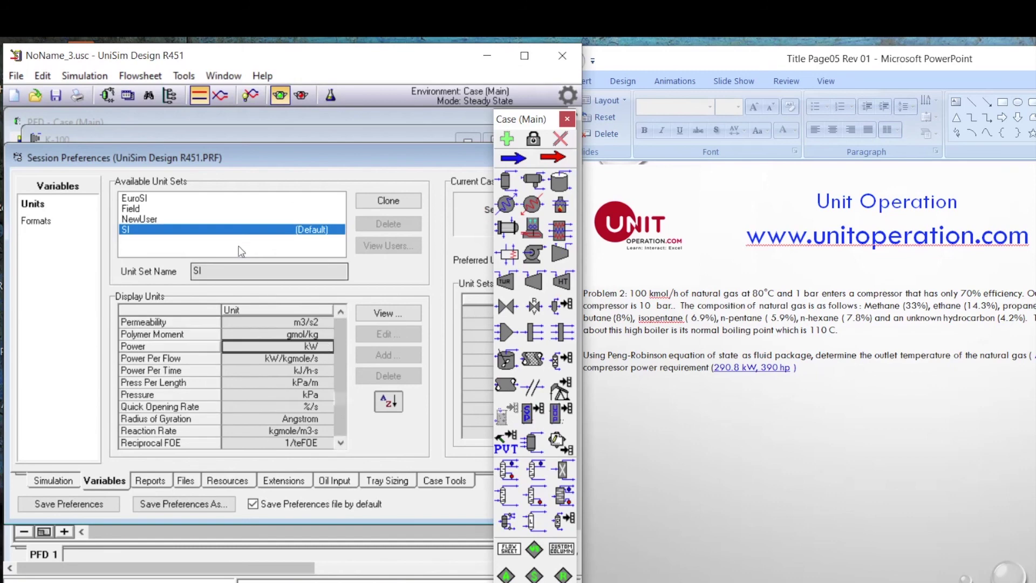
{"action": "left_click", "coordinate": [154, 219]}
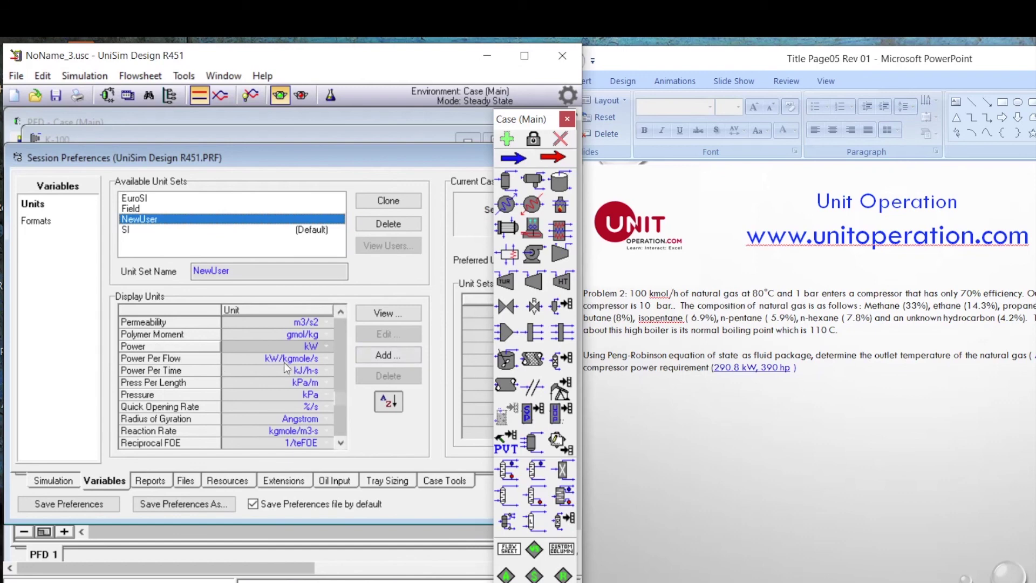
Set the Power display unit of the NewUser unit set to hp.
{"action": "left_click", "coordinate": [326, 346]}
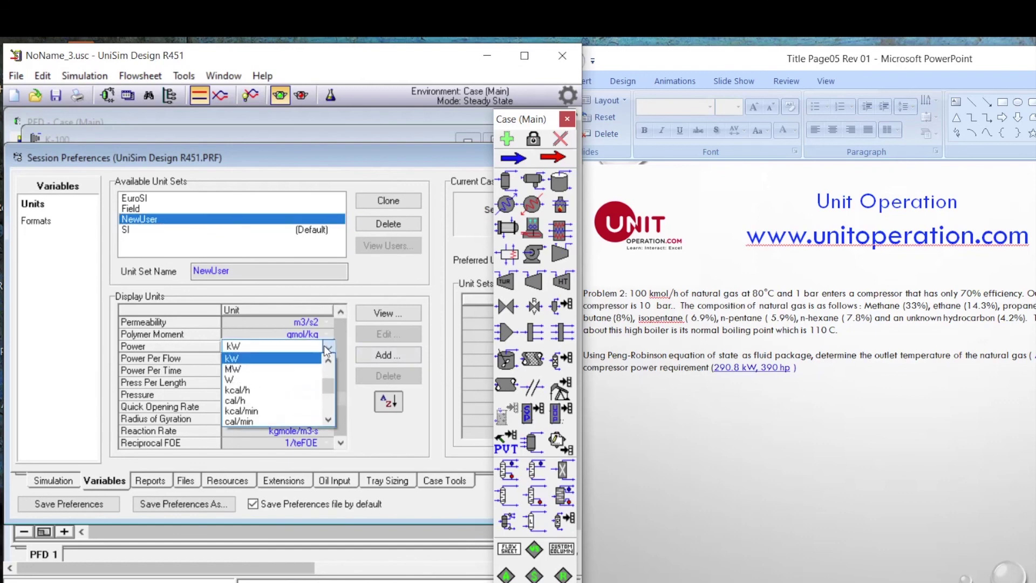
{"action": "left_click", "coordinate": [328, 421]}
{"action": "left_click", "coordinate": [327, 420]}
{"action": "left_click", "coordinate": [328, 420]}
{"action": "left_click", "coordinate": [328, 420]}
{"action": "left_click", "coordinate": [328, 420]}
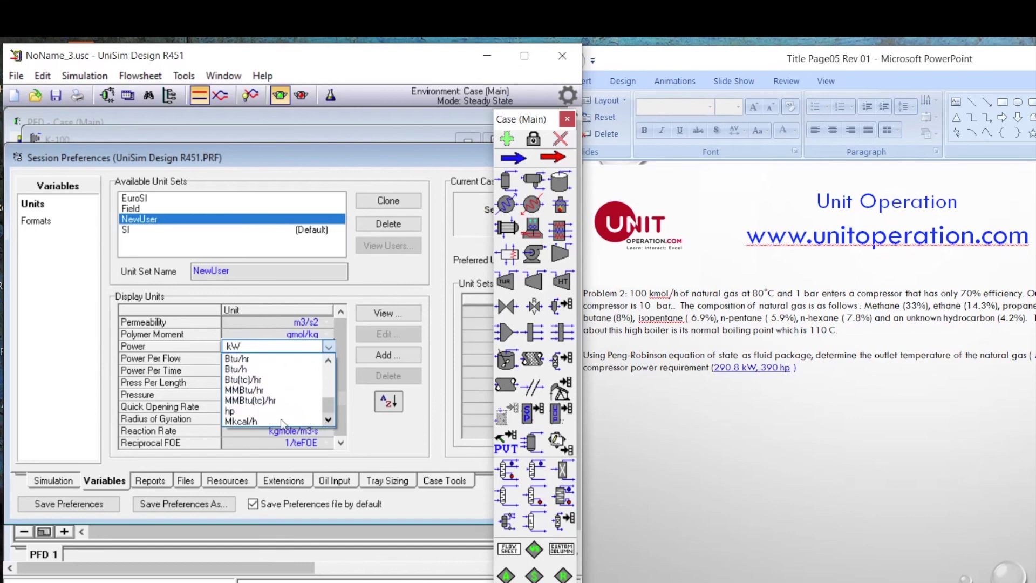
{"action": "left_click", "coordinate": [238, 413]}
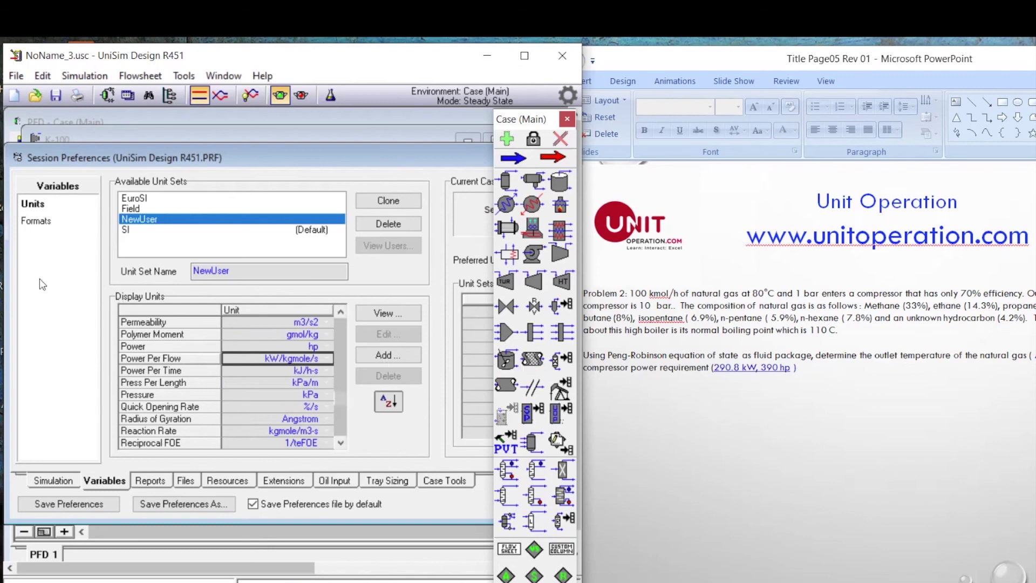
Close the session preferences and switch to the PowerPoint problem statement to compare the compressor's duty in hp.
{"action": "left_click_drag", "start_coordinate": [387, 157], "coordinate": [179, 174]}
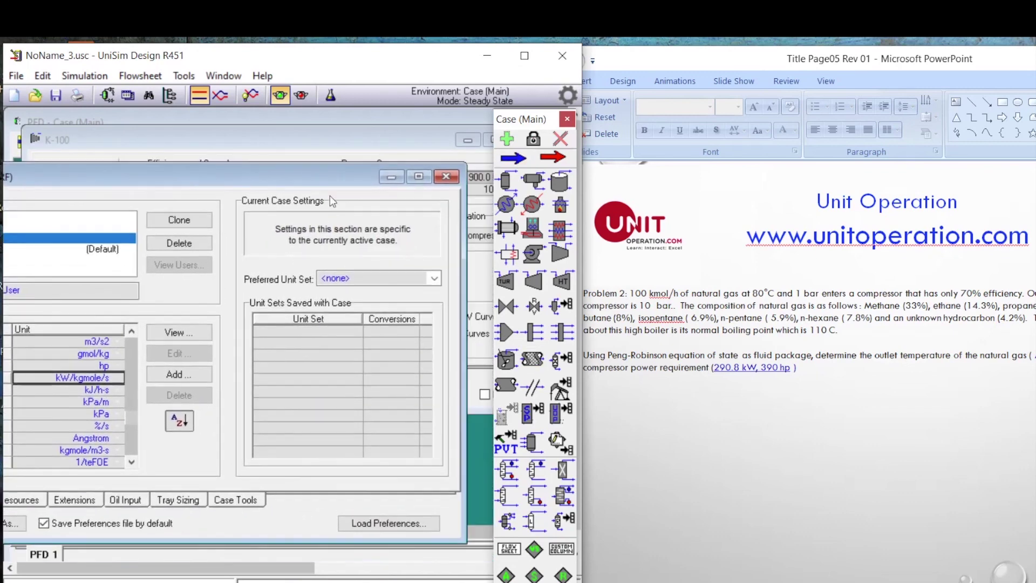
{"action": "left_click", "coordinate": [447, 179]}
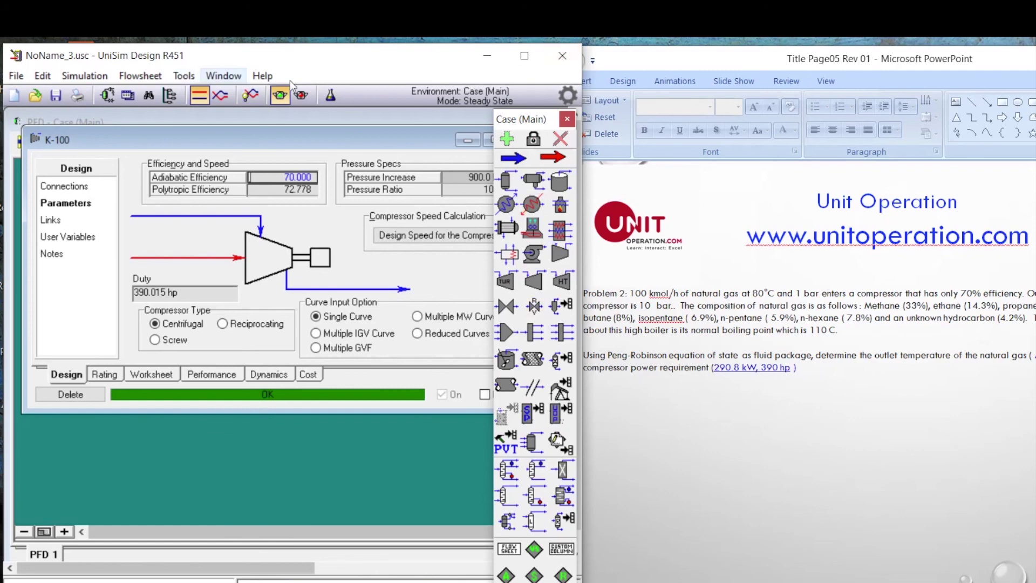
{"action": "left_click", "coordinate": [683, 426]}
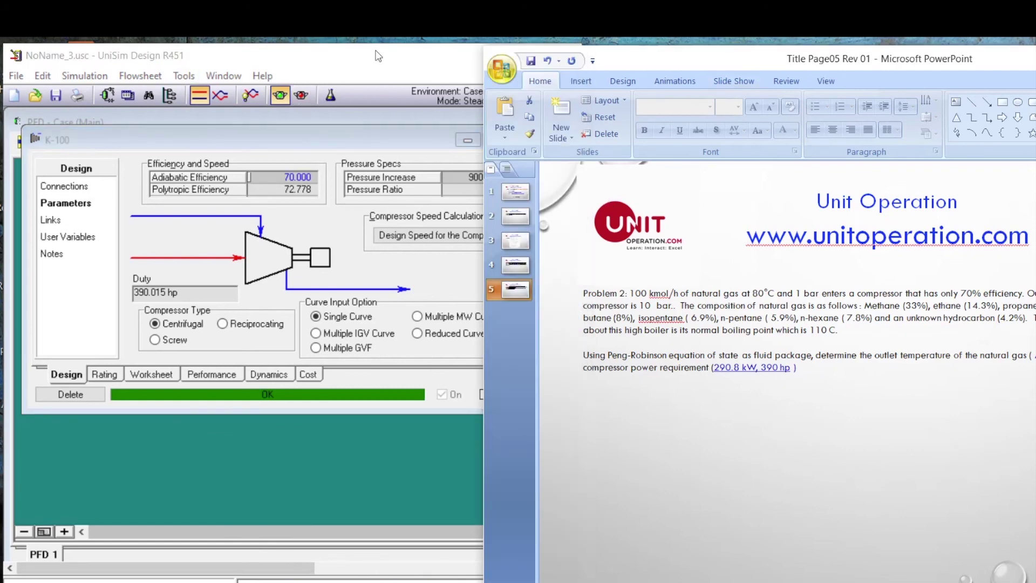